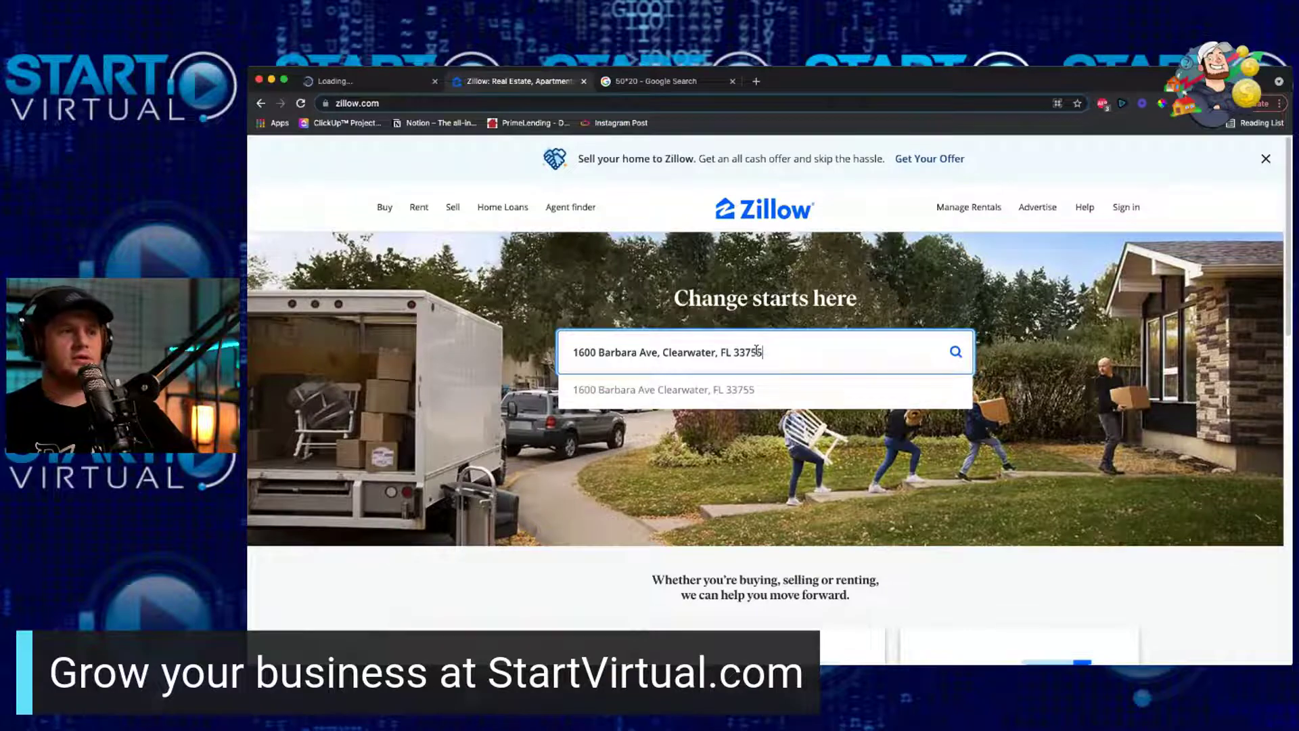
key("Return")
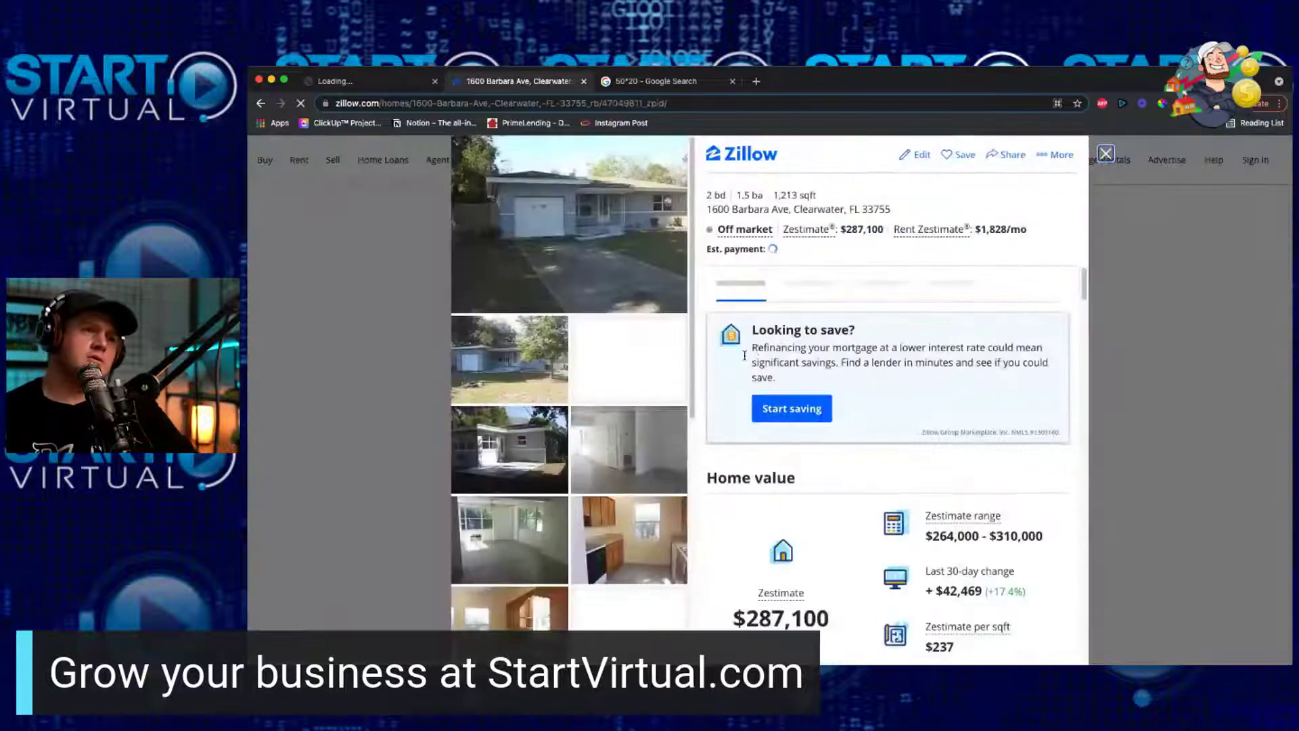
left_click(383, 83)
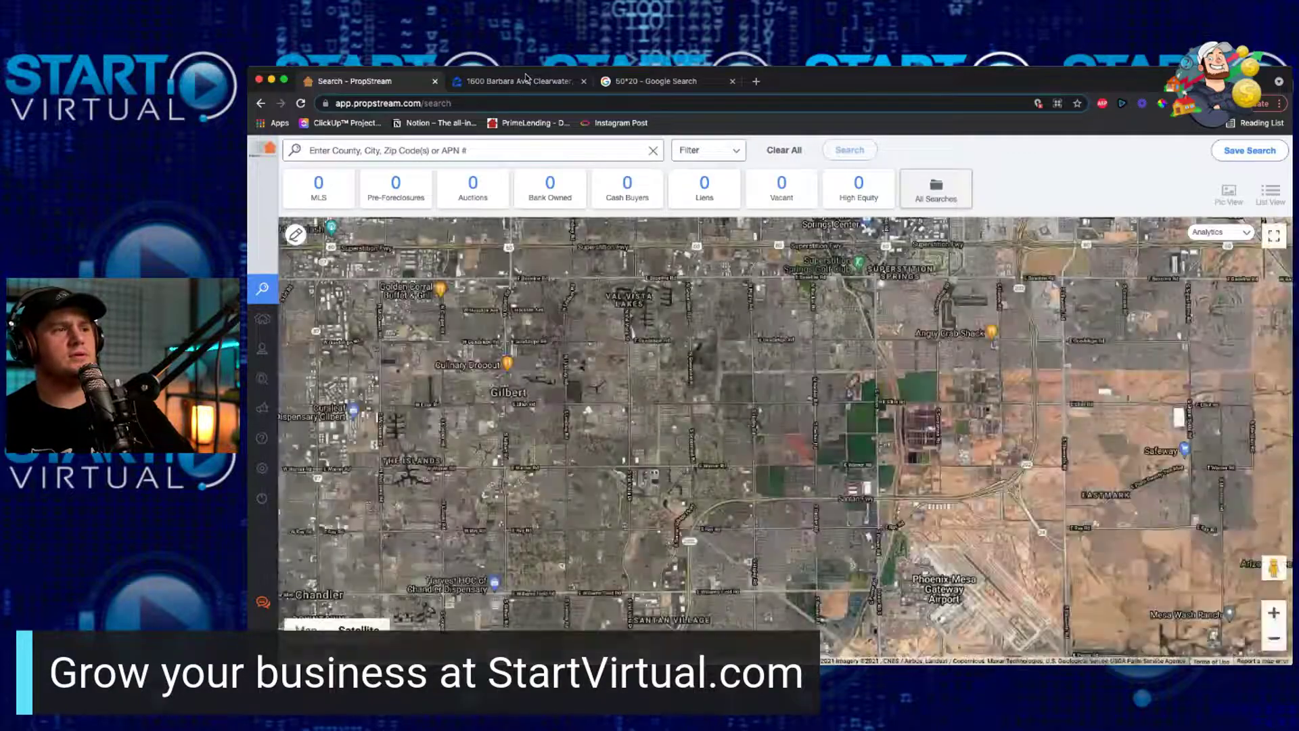
left_click(524, 84)
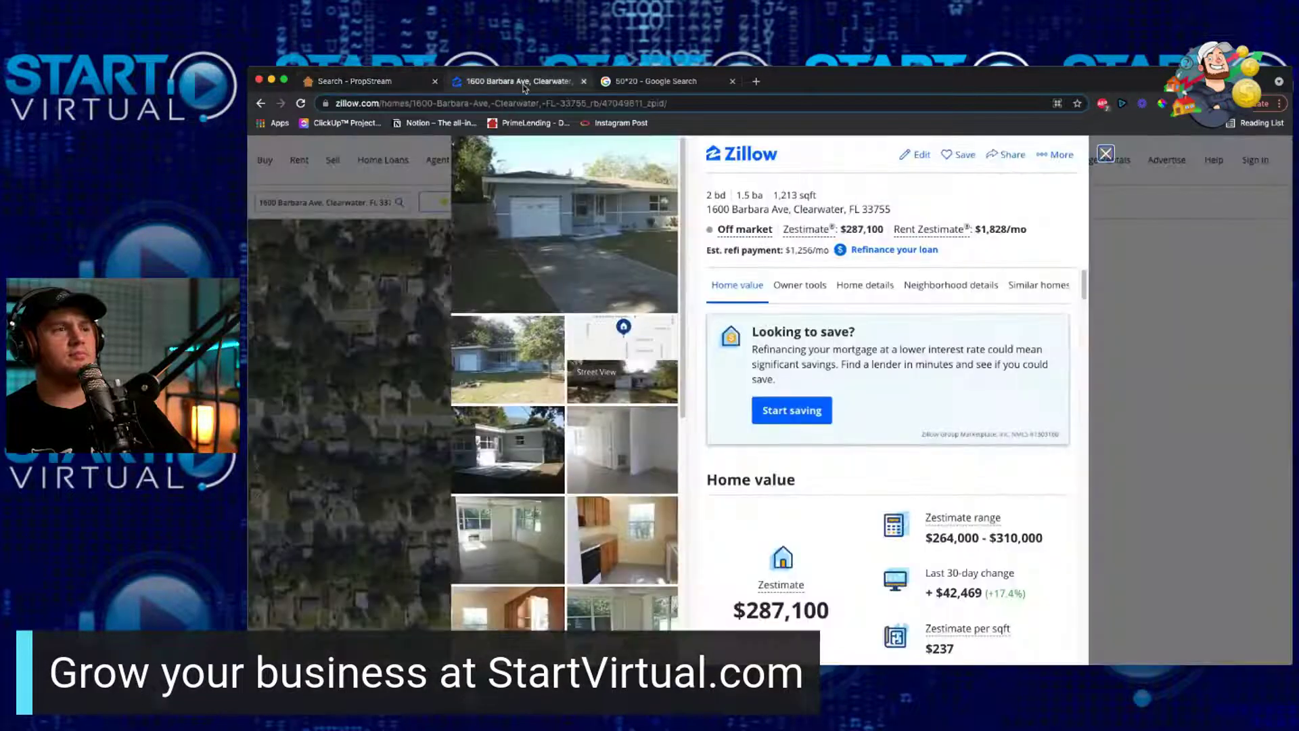
scroll(504, 590, "down", 5)
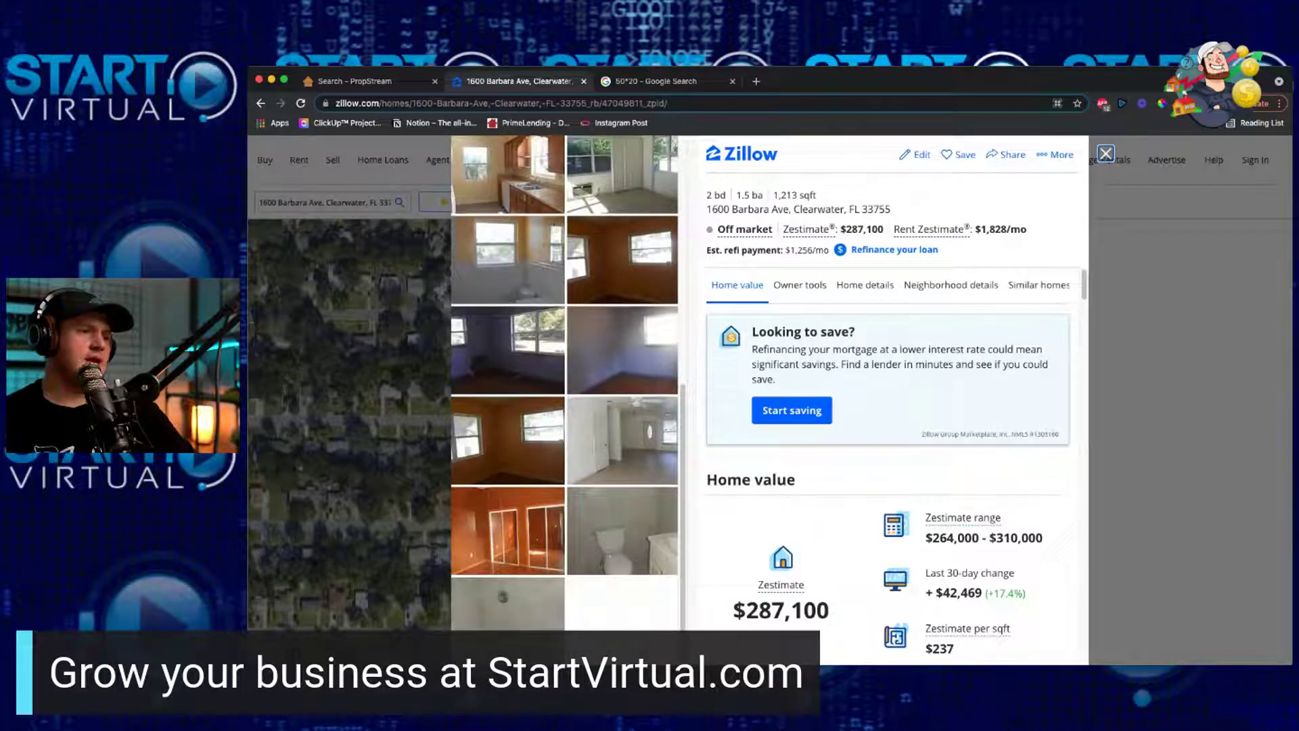
left_click(507, 602)
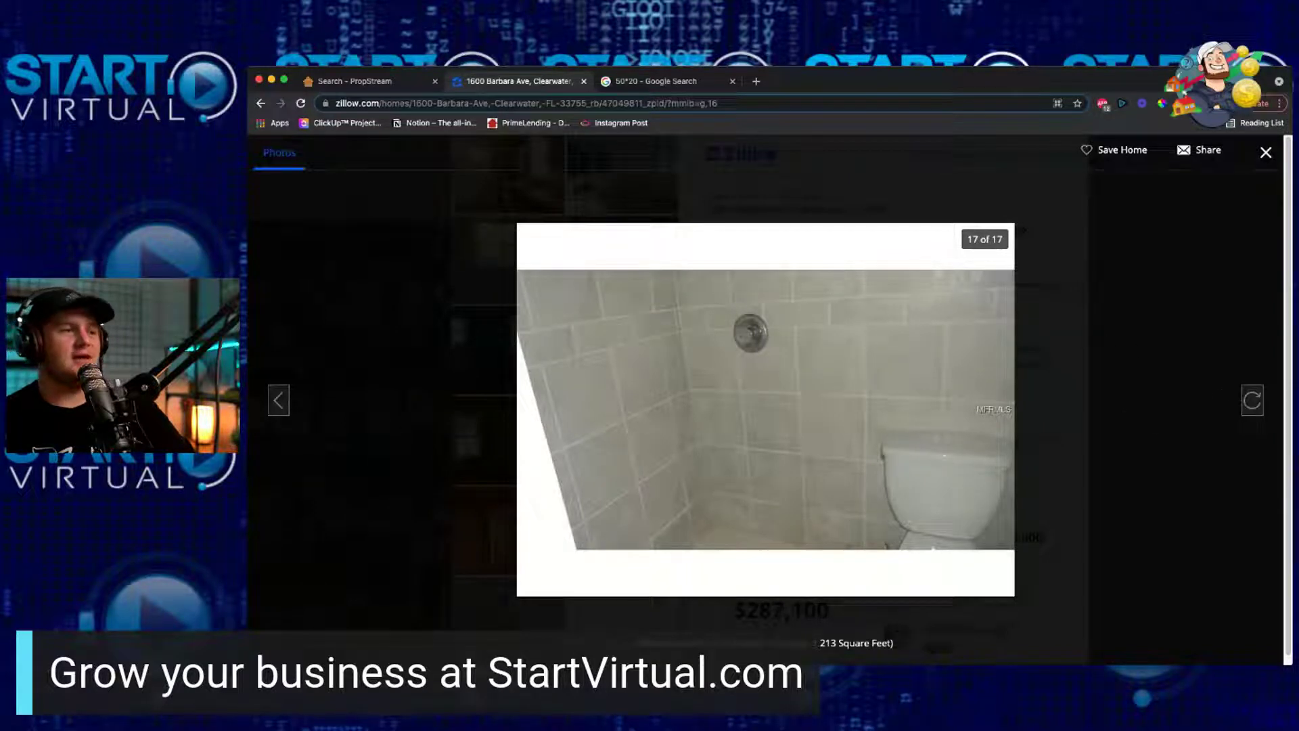
Step: Step back four photos in the full-size viewer, then close it
left_click(275, 406)
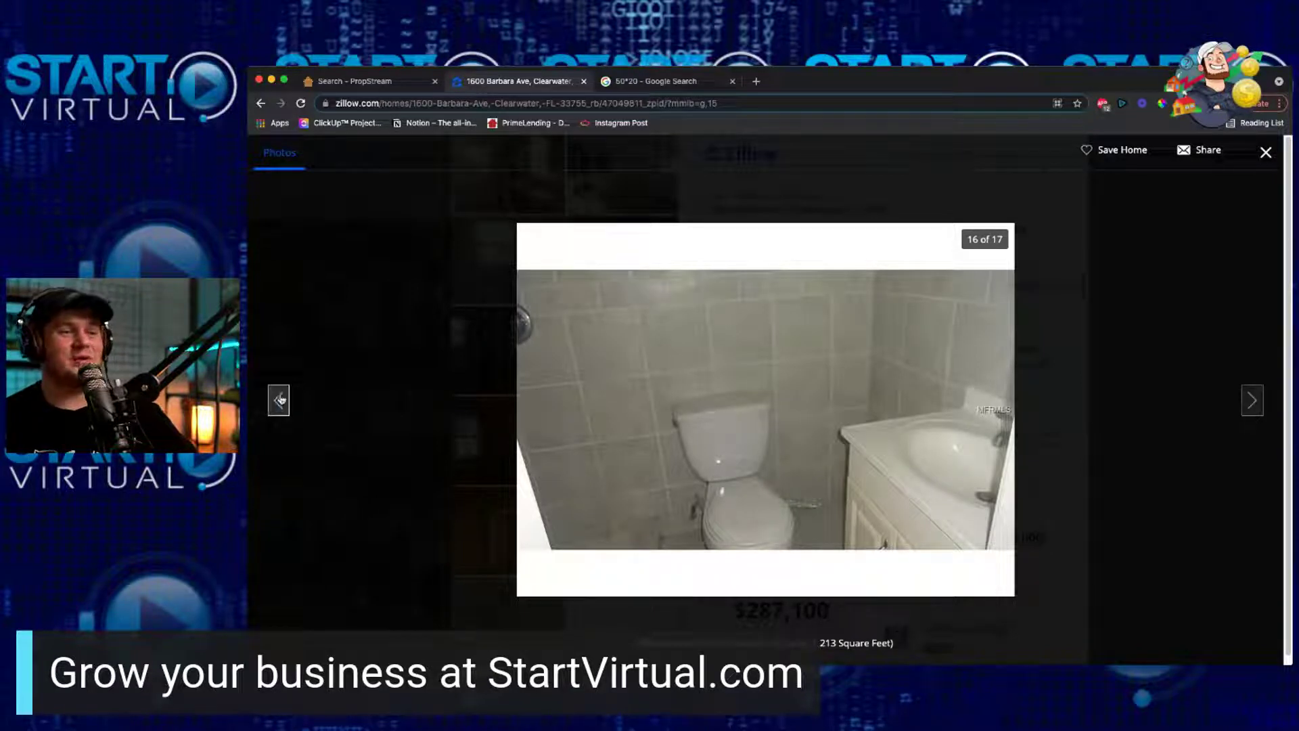
left_click(279, 400)
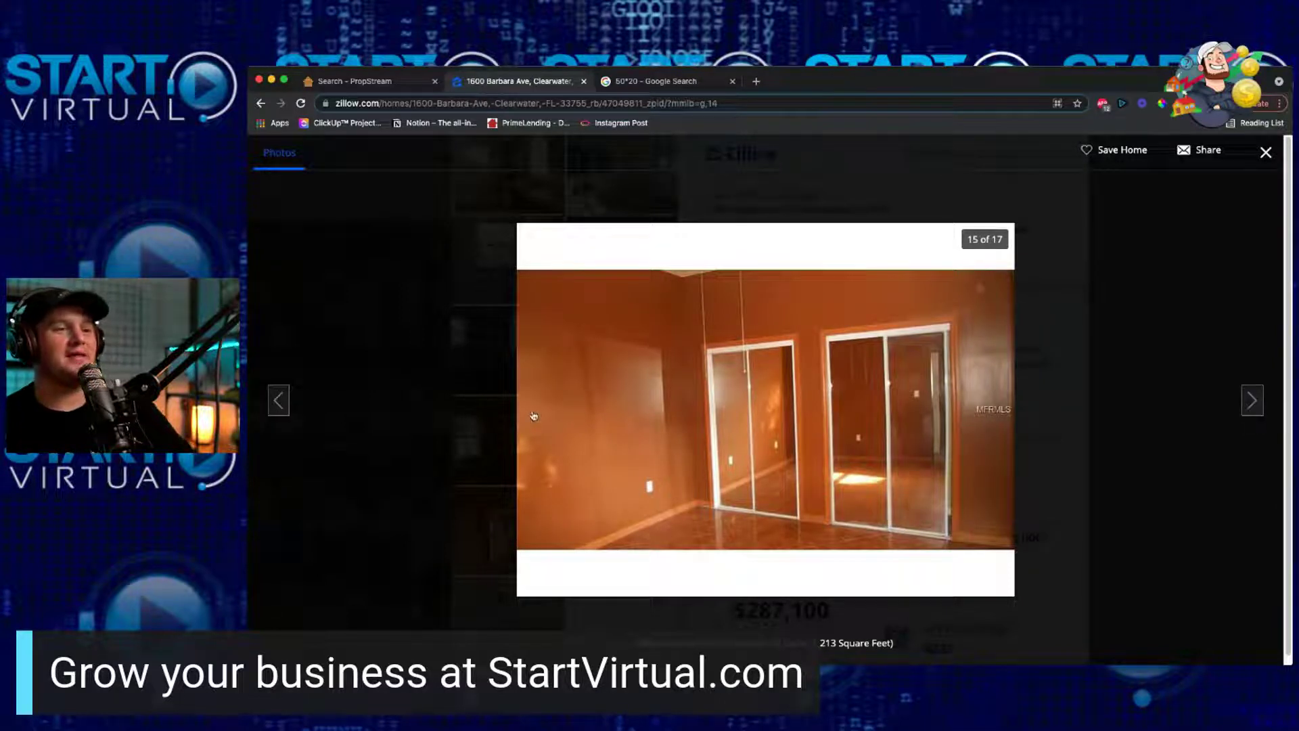
left_click(273, 403)
left_click(272, 403)
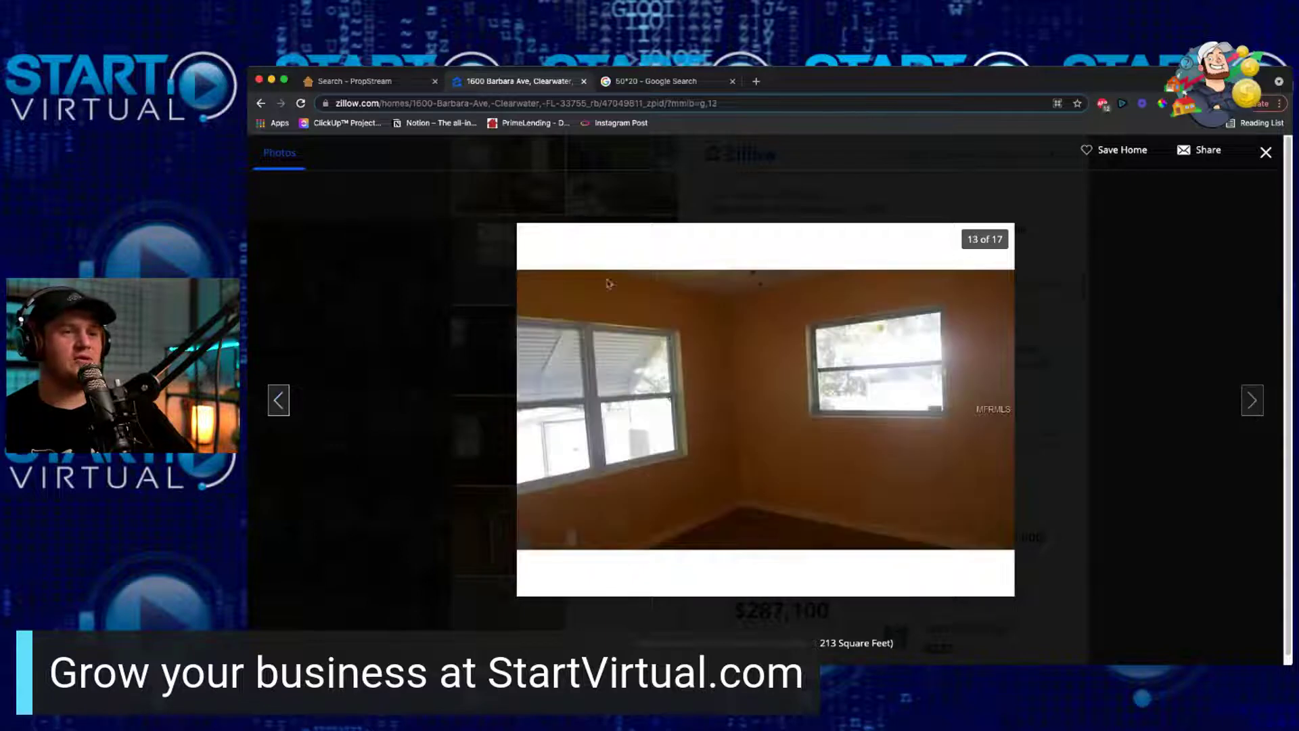
left_click(1058, 377)
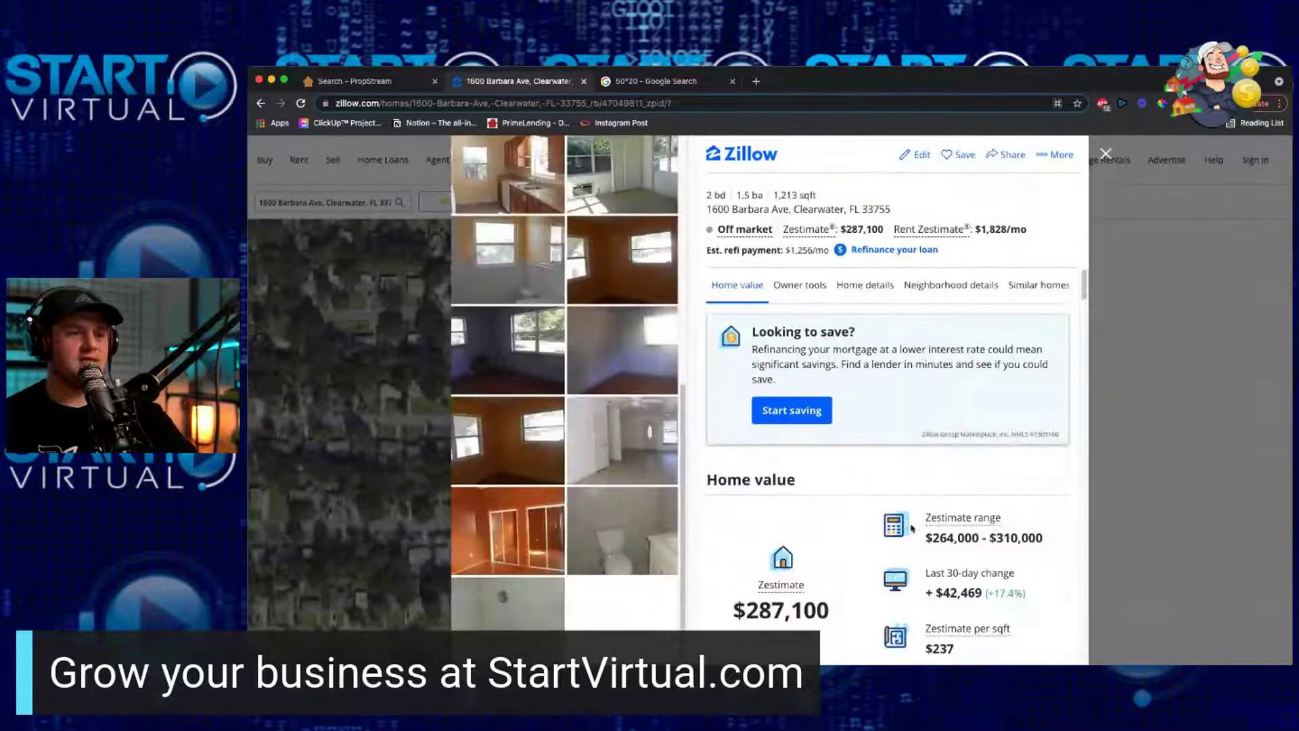
Step: View the listing's kitchen photo full-size and close it again
scroll(912, 528, "down", 7)
scroll(877, 507, "up", 4)
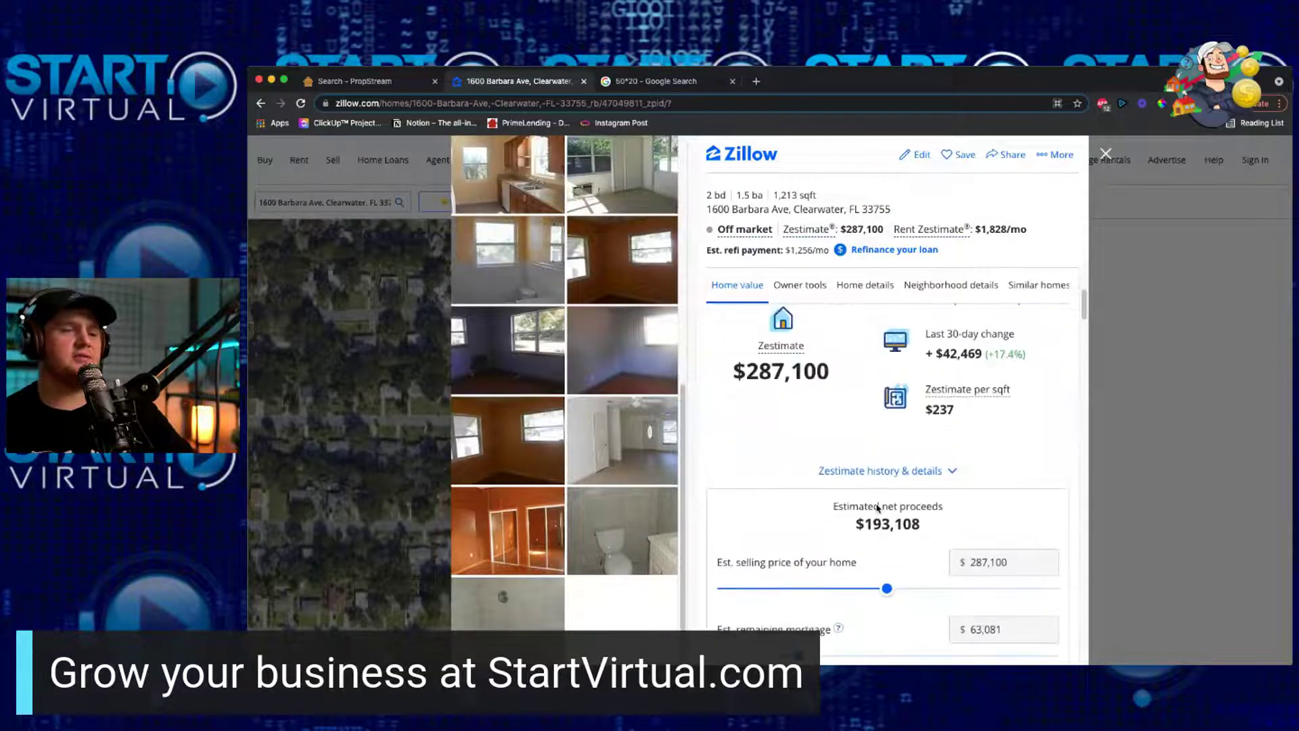
scroll(878, 508, "up", 3)
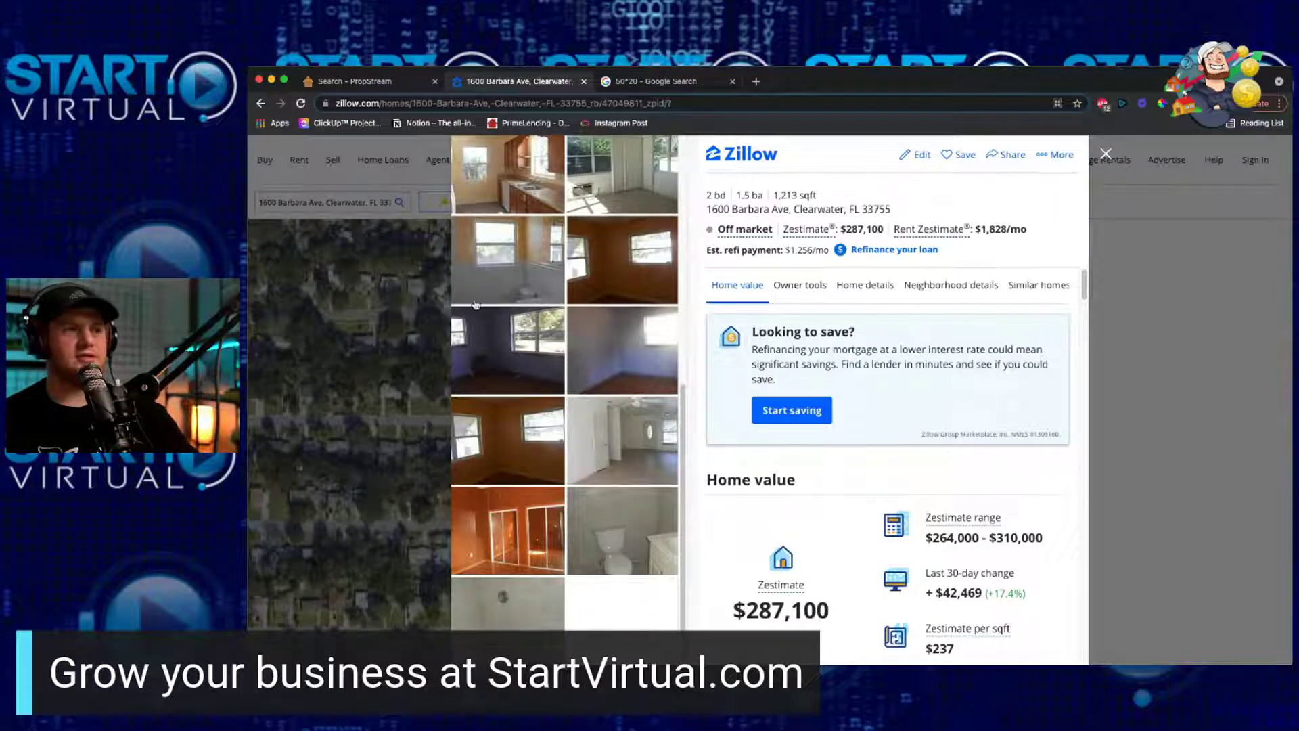
left_click(501, 192)
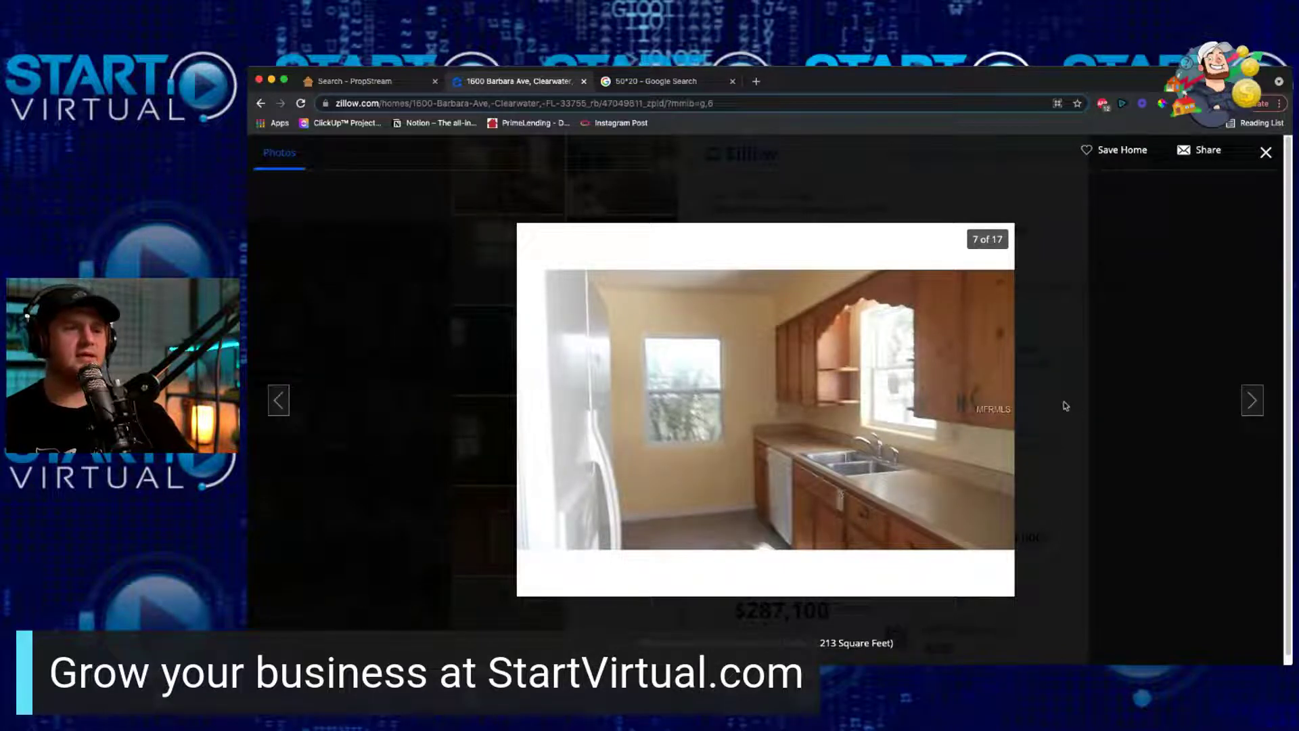
key("Escape")
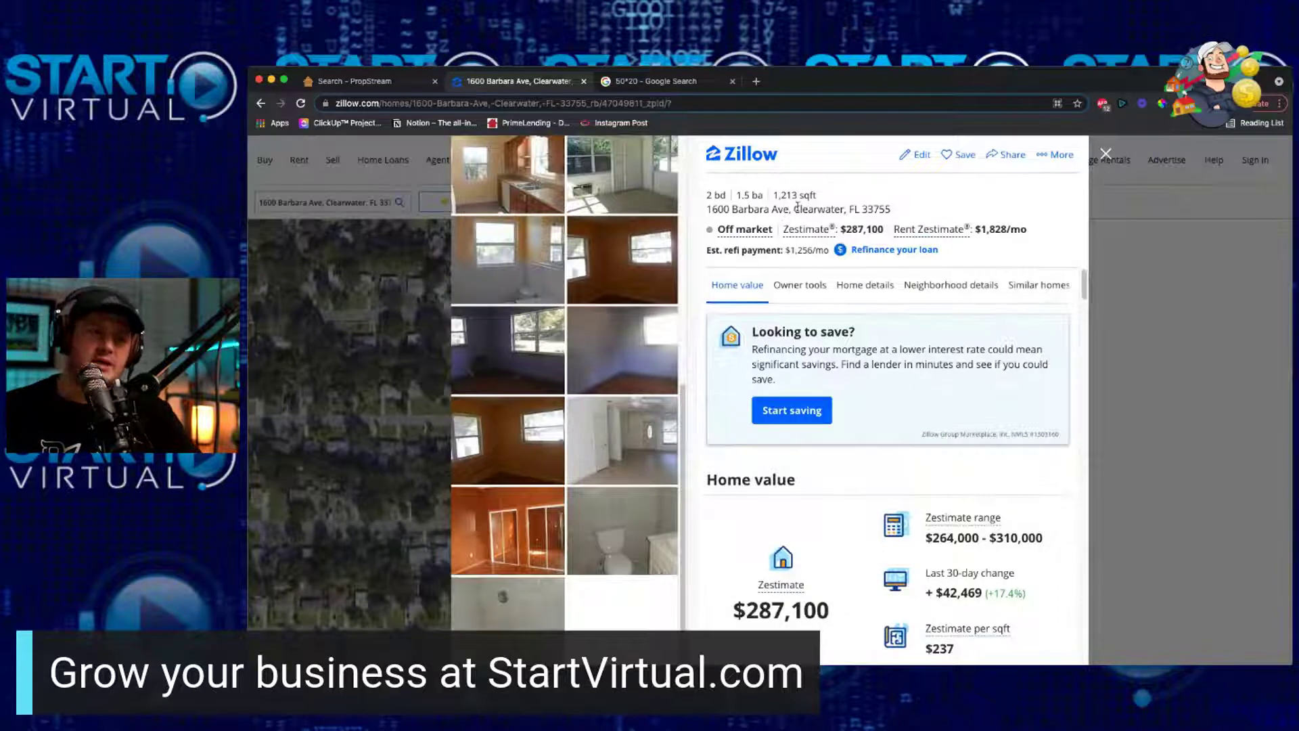
Step: Open the sunroom photo and advance through the next eight interior photos
left_click(601, 185)
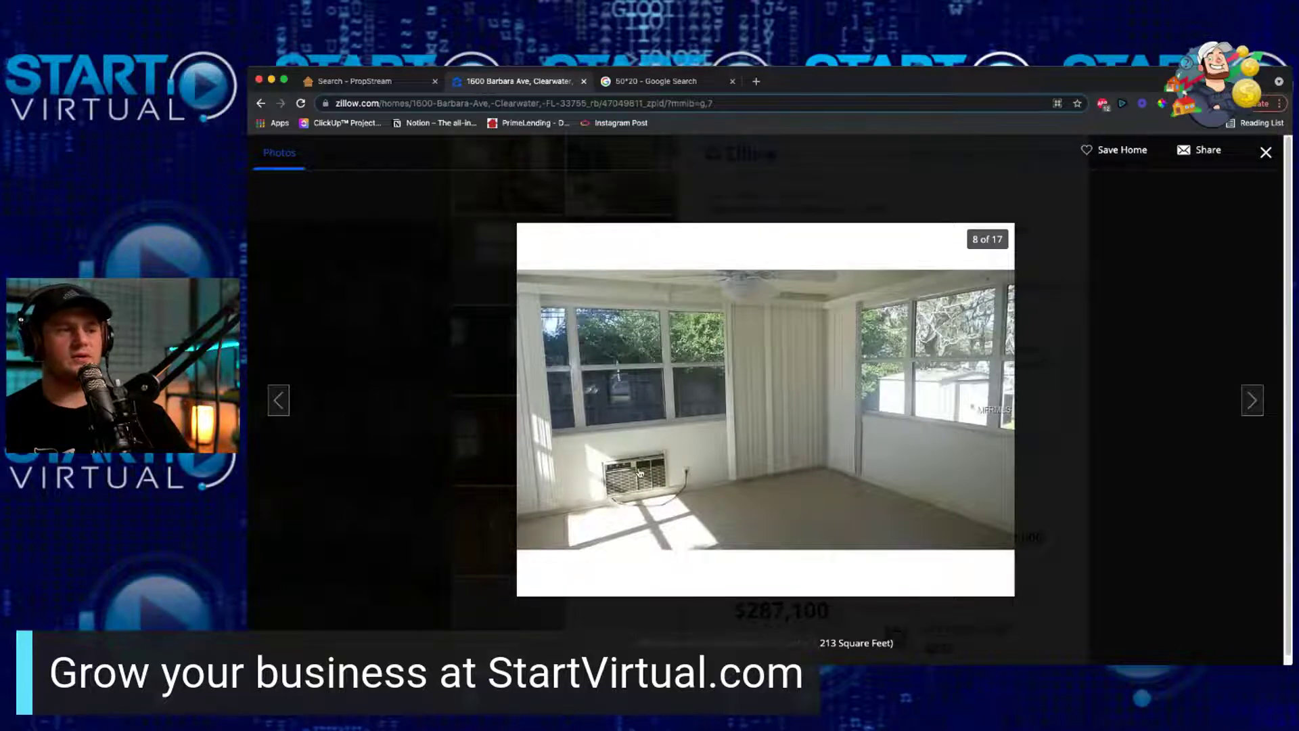
left_click(1251, 401)
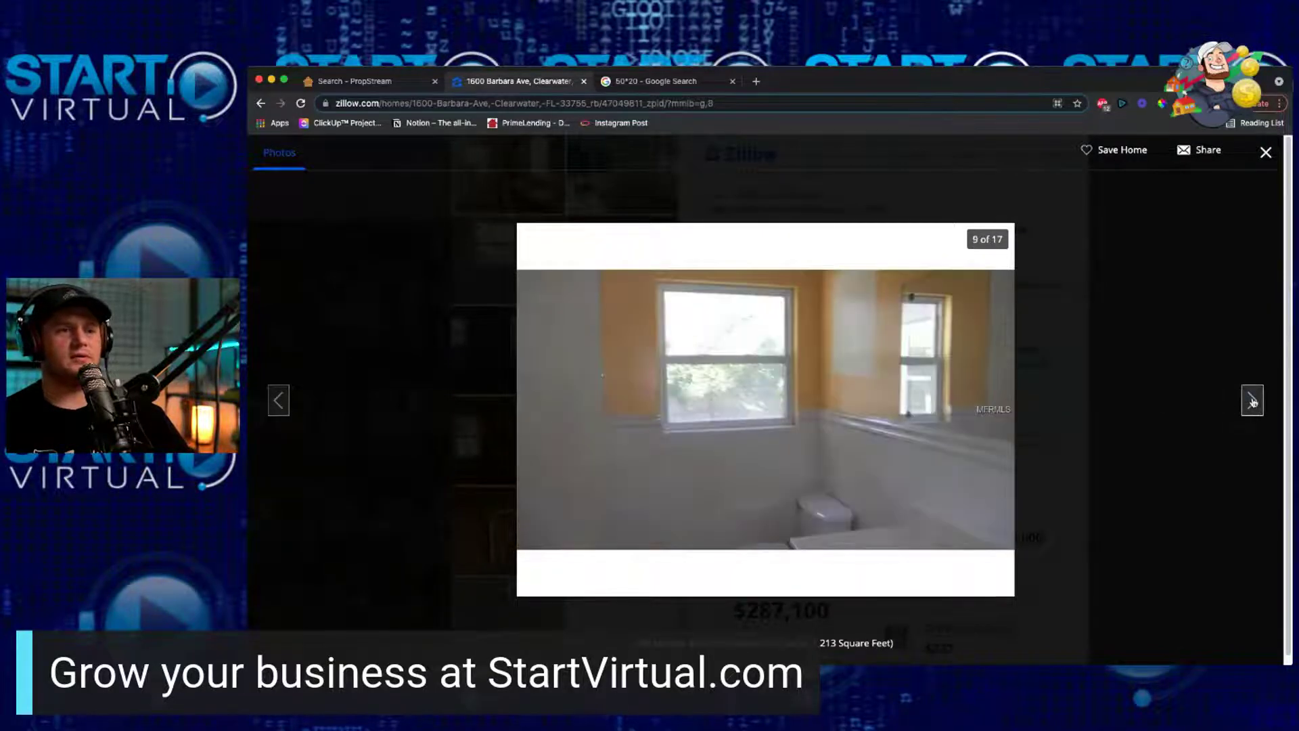
left_click(1252, 400)
left_click(1252, 401)
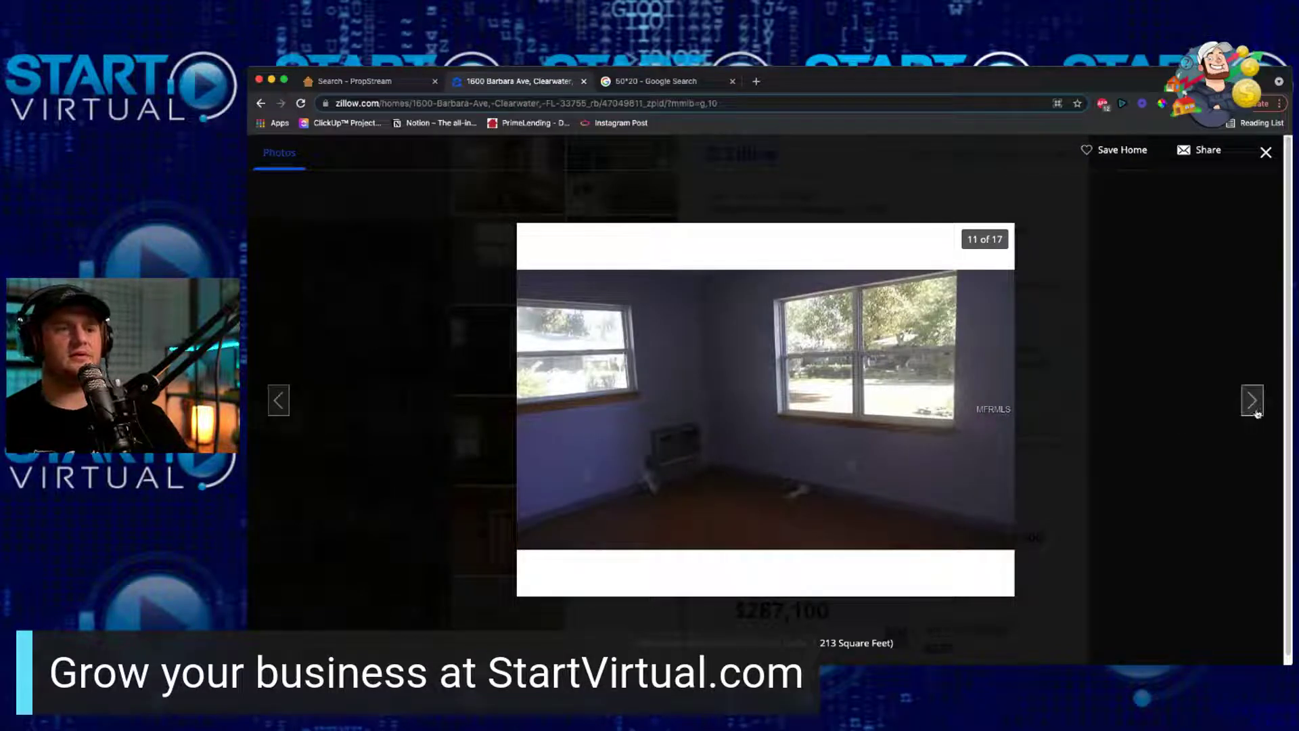
left_click(1253, 410)
left_click(1253, 406)
left_click(1253, 406)
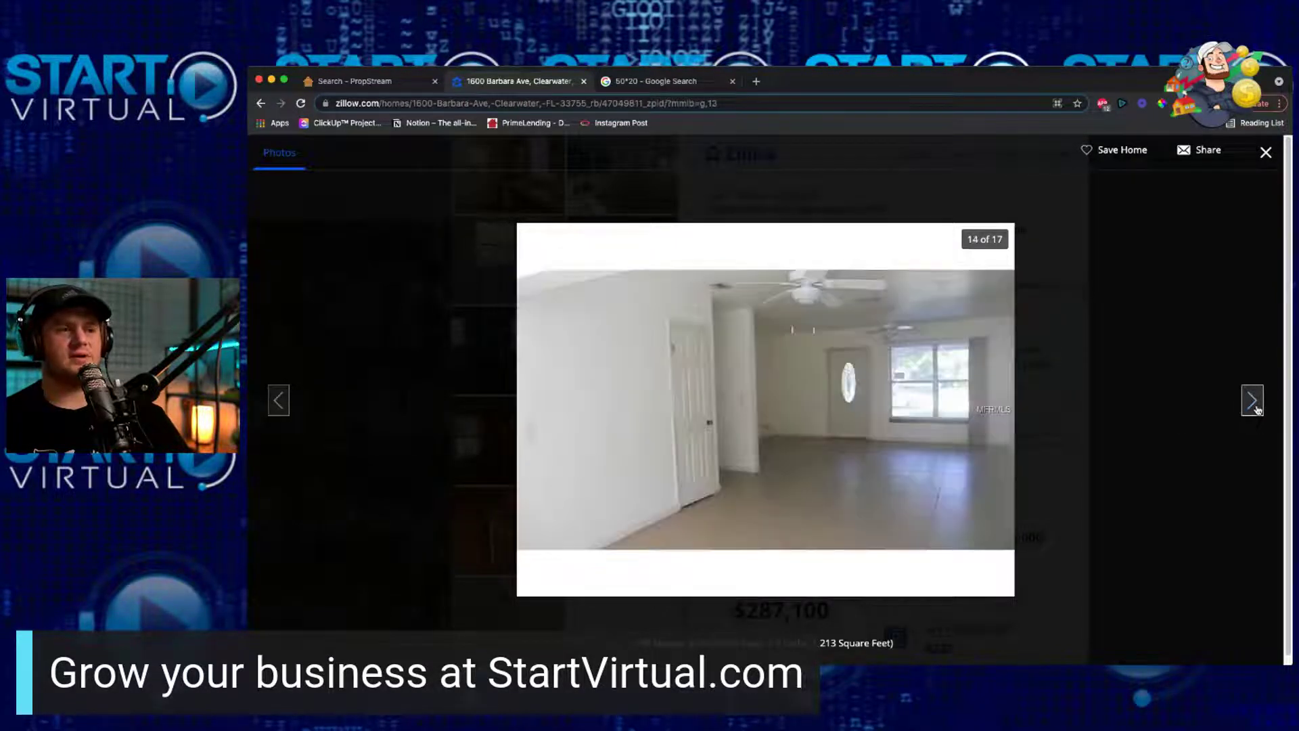
left_click(1254, 406)
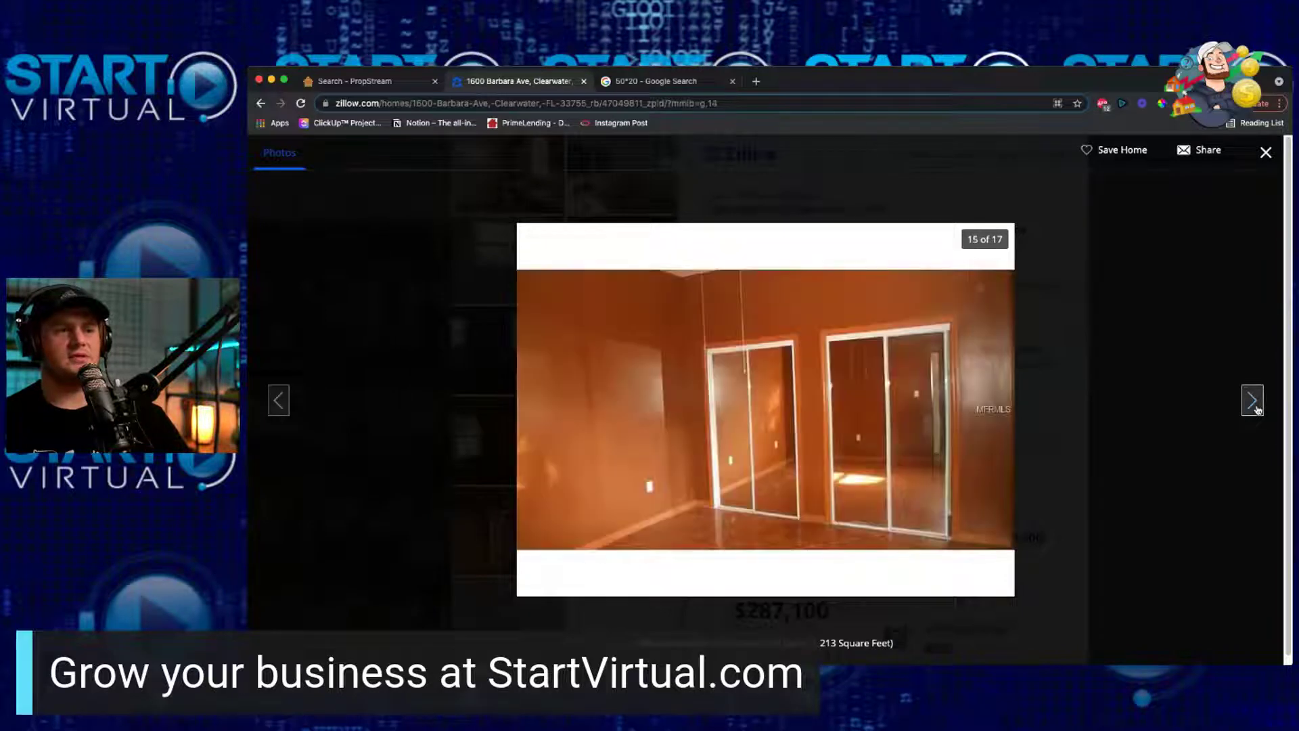
left_click(1253, 406)
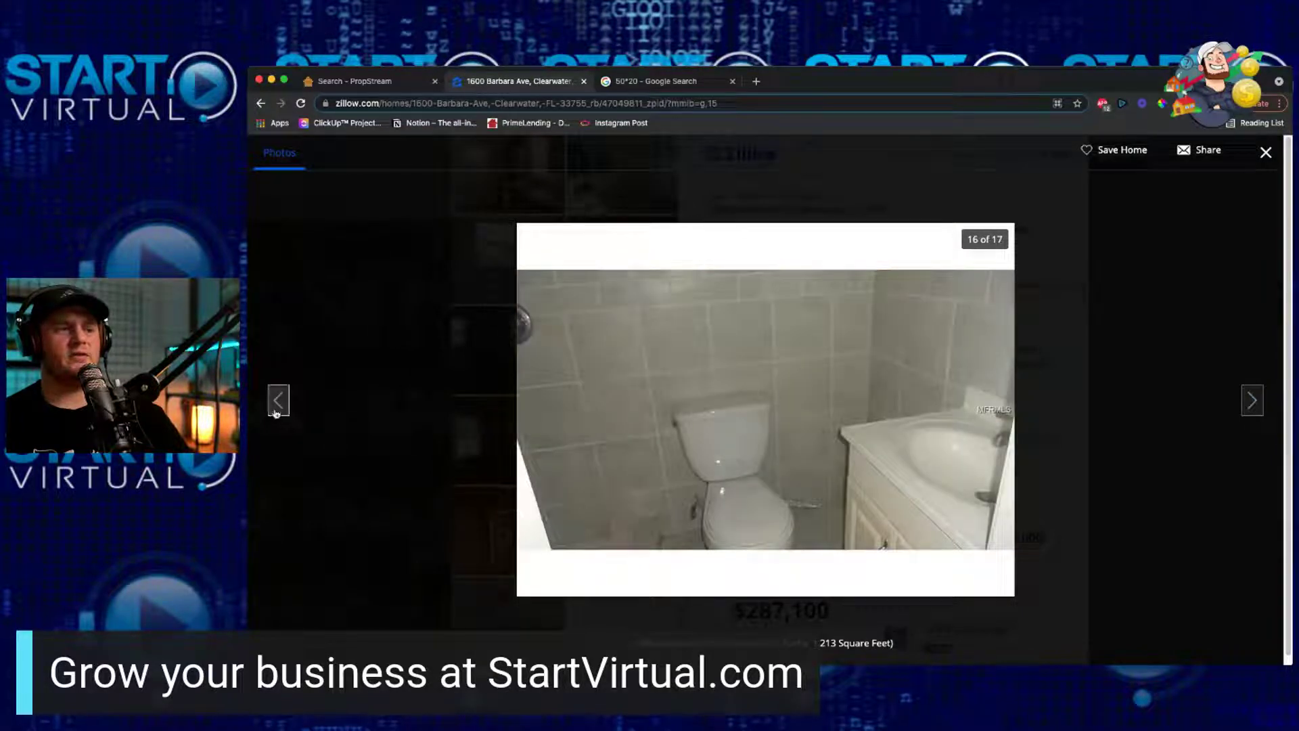
Step: Go back three photos and close the viewer to return to the listing page
left_click(276, 411)
left_click(276, 411)
left_click(275, 411)
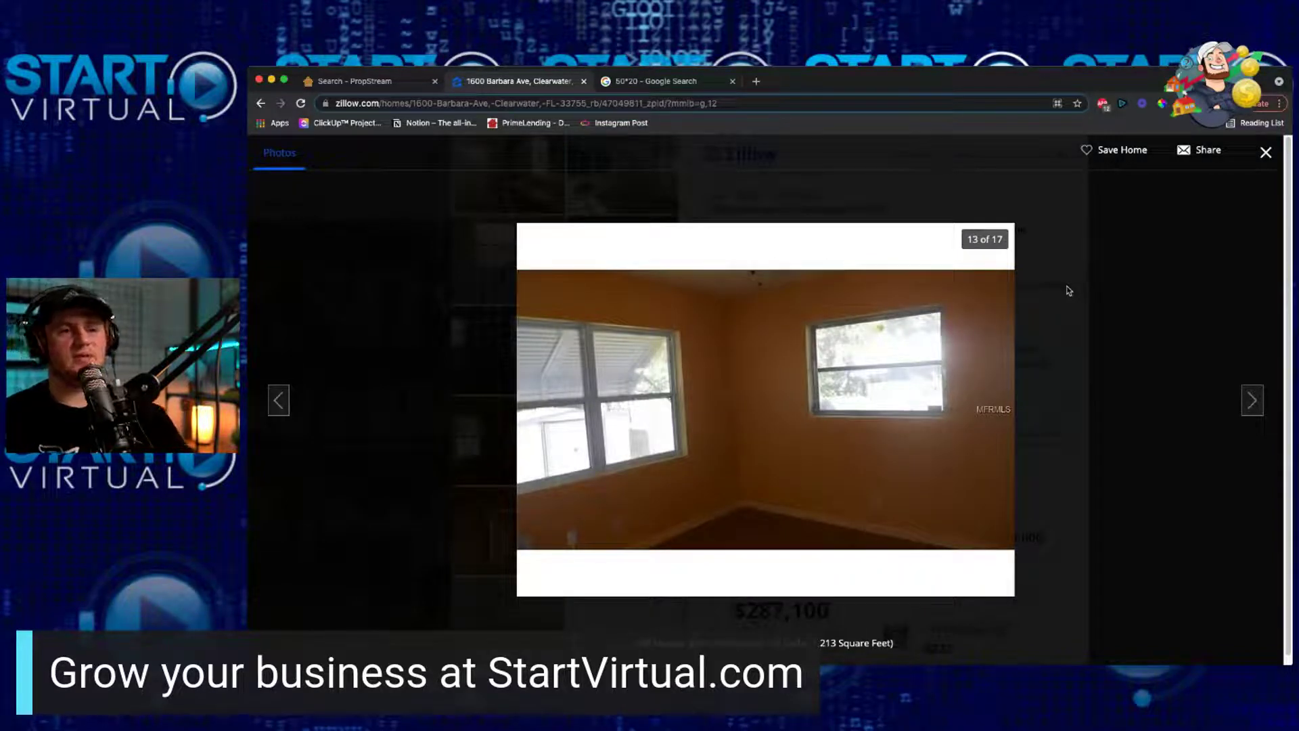
left_click(1069, 290)
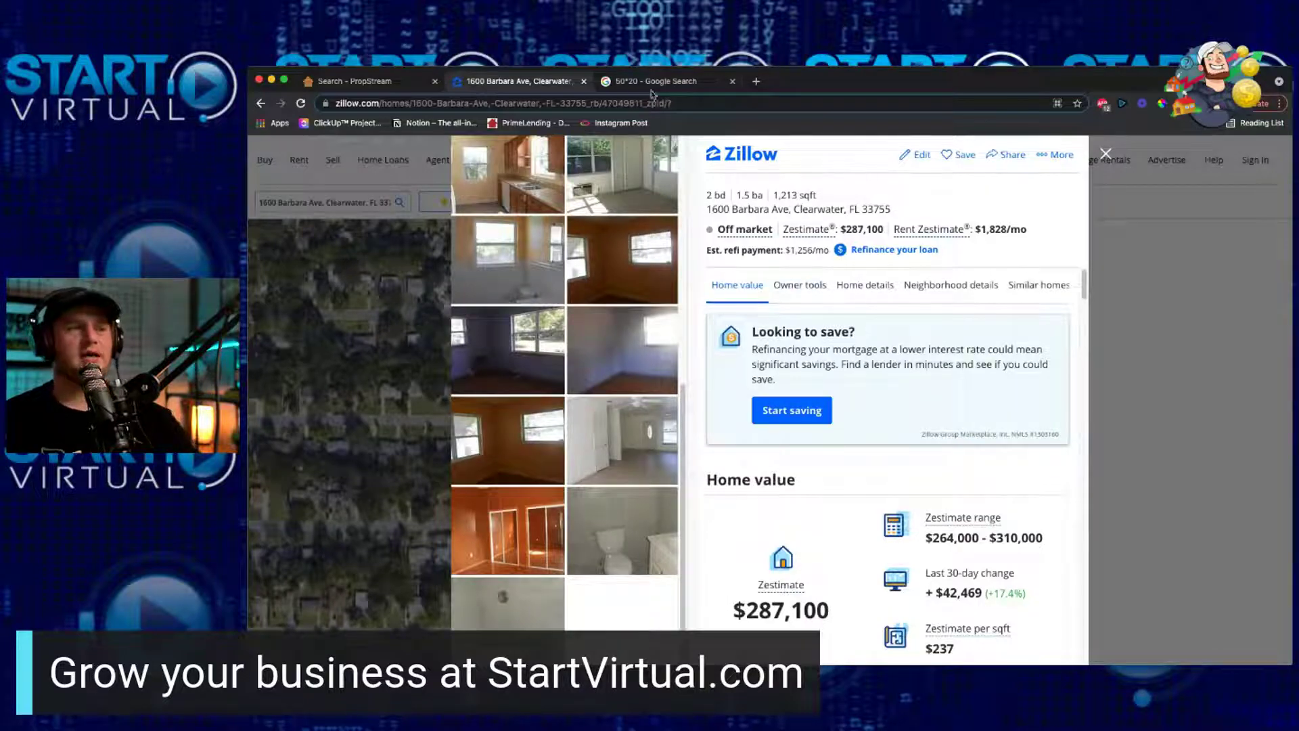
left_click(371, 83)
left_click(491, 152)
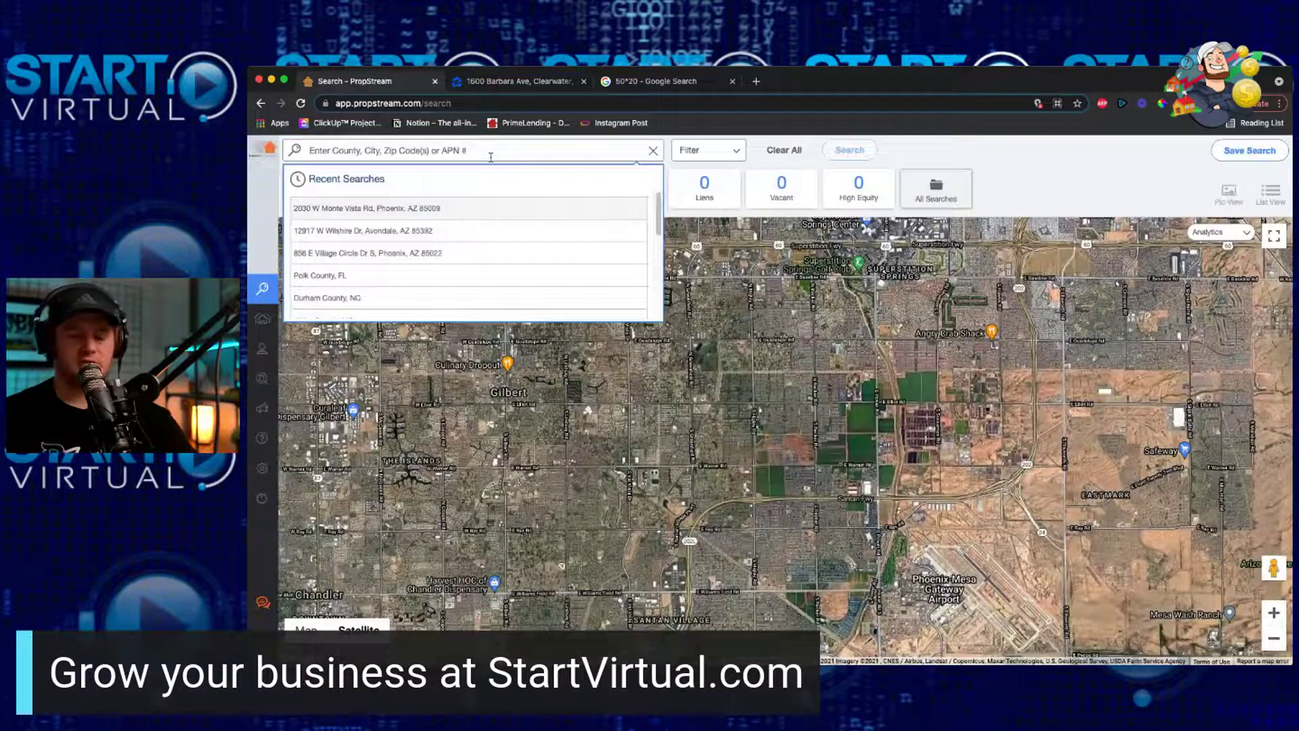
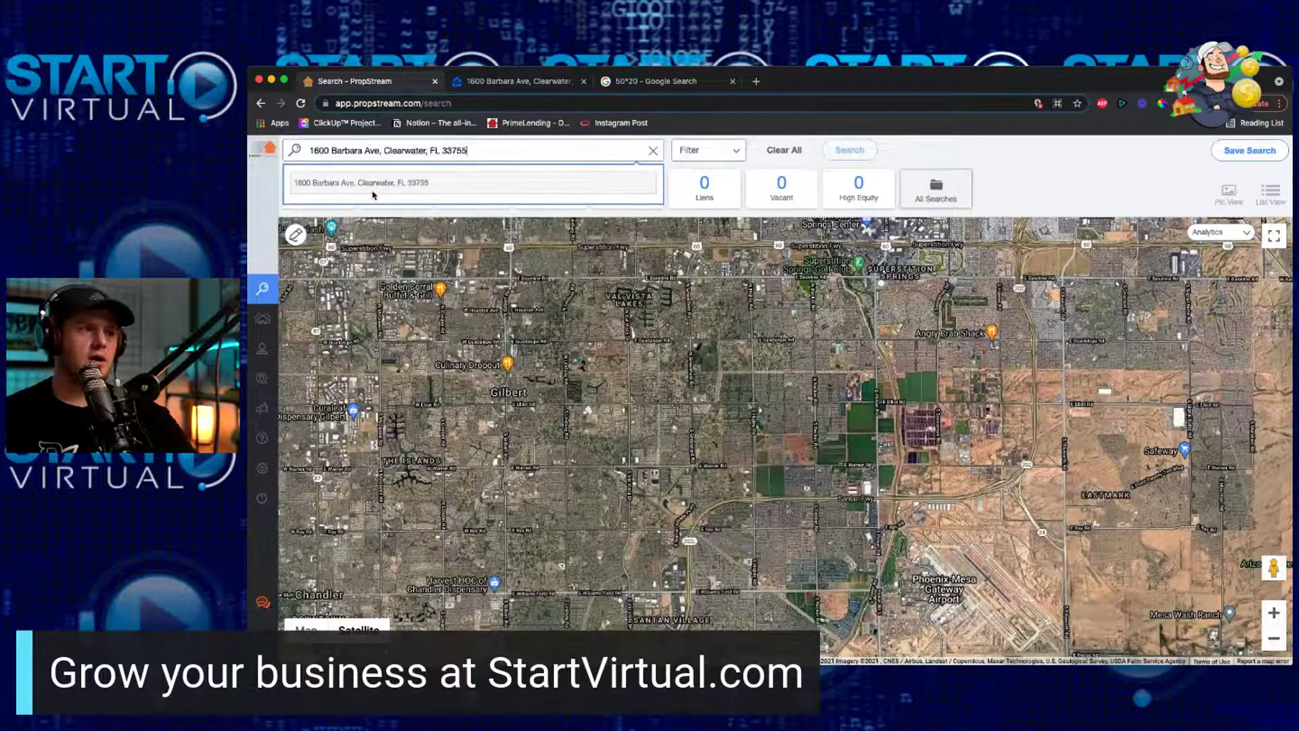
left_click(371, 182)
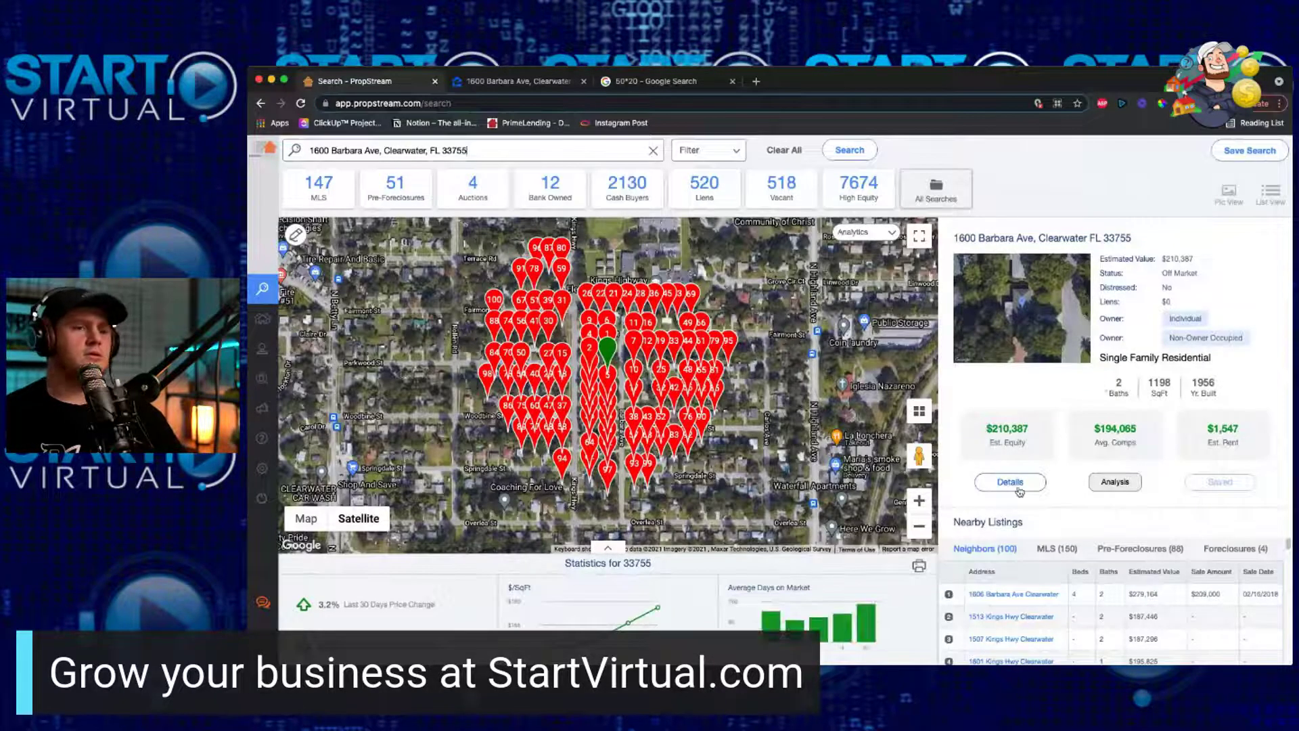
left_click(1013, 482)
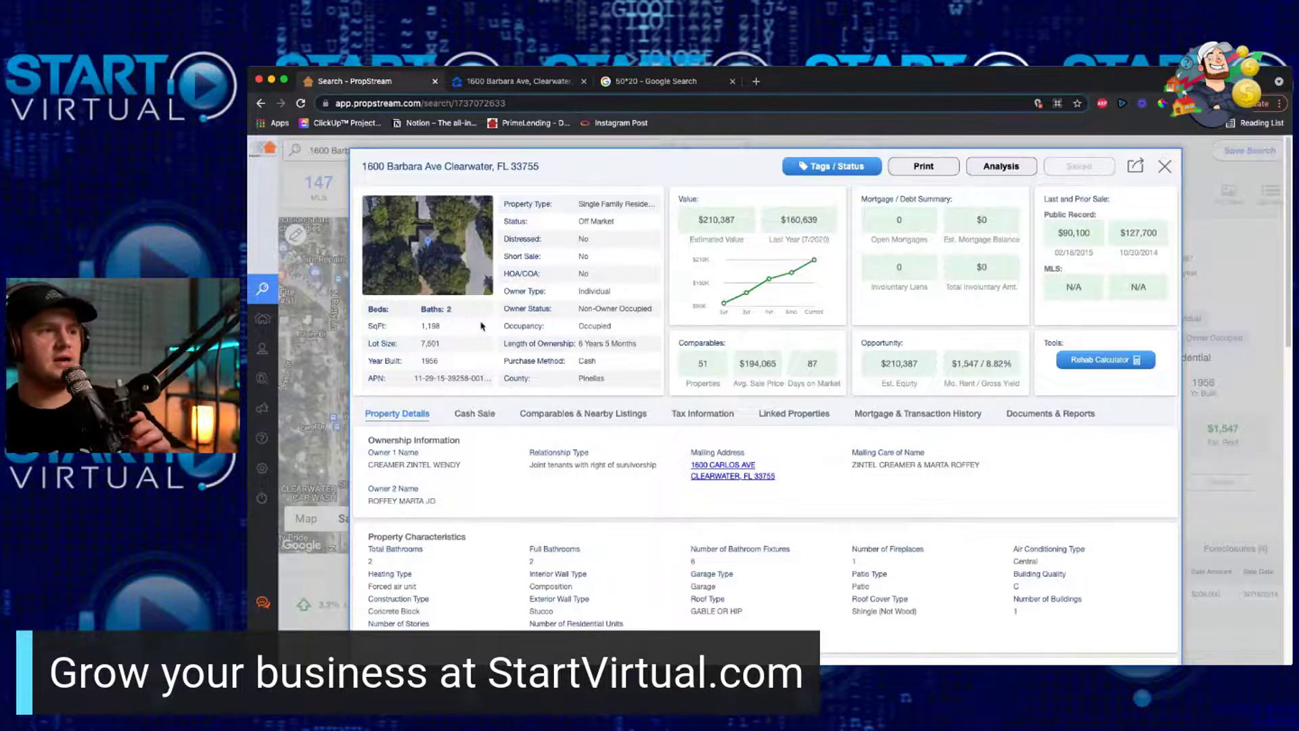
Step: Select the property's 1,198 sq ft and 7,501 lot size values
double_click(432, 327)
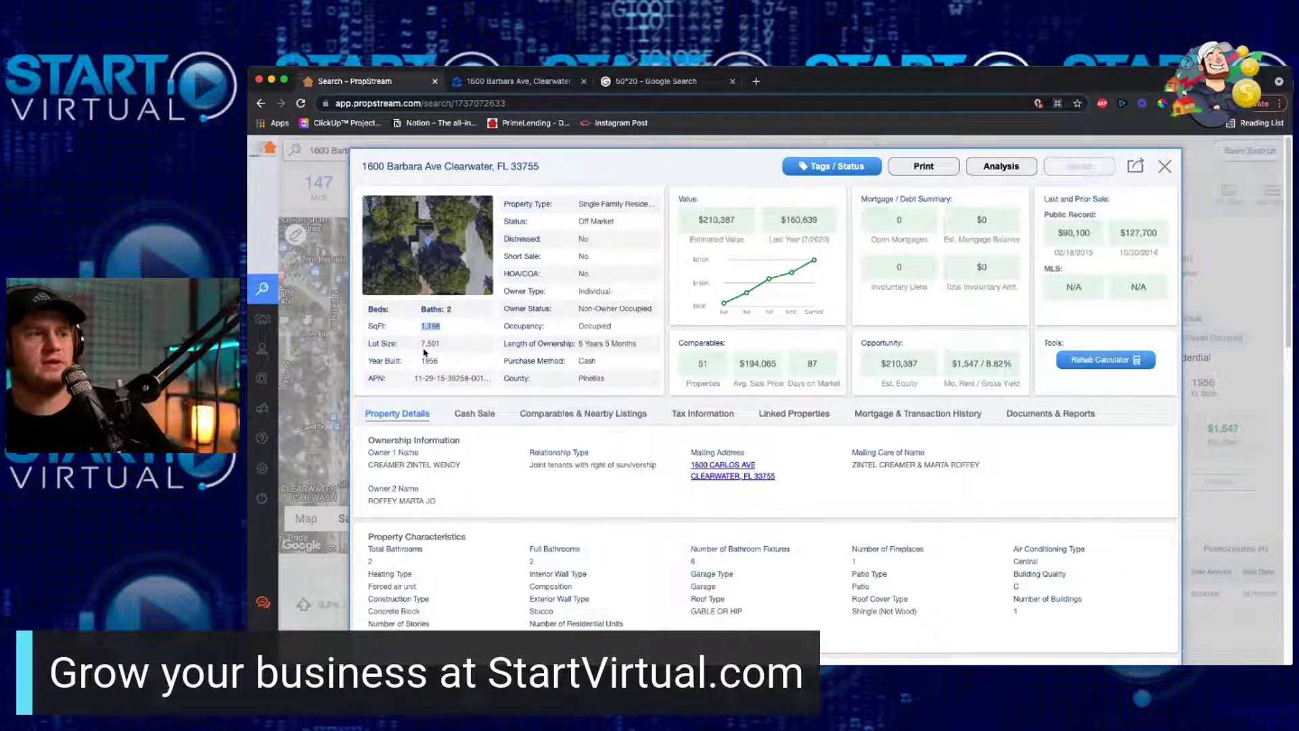
double_click(431, 344)
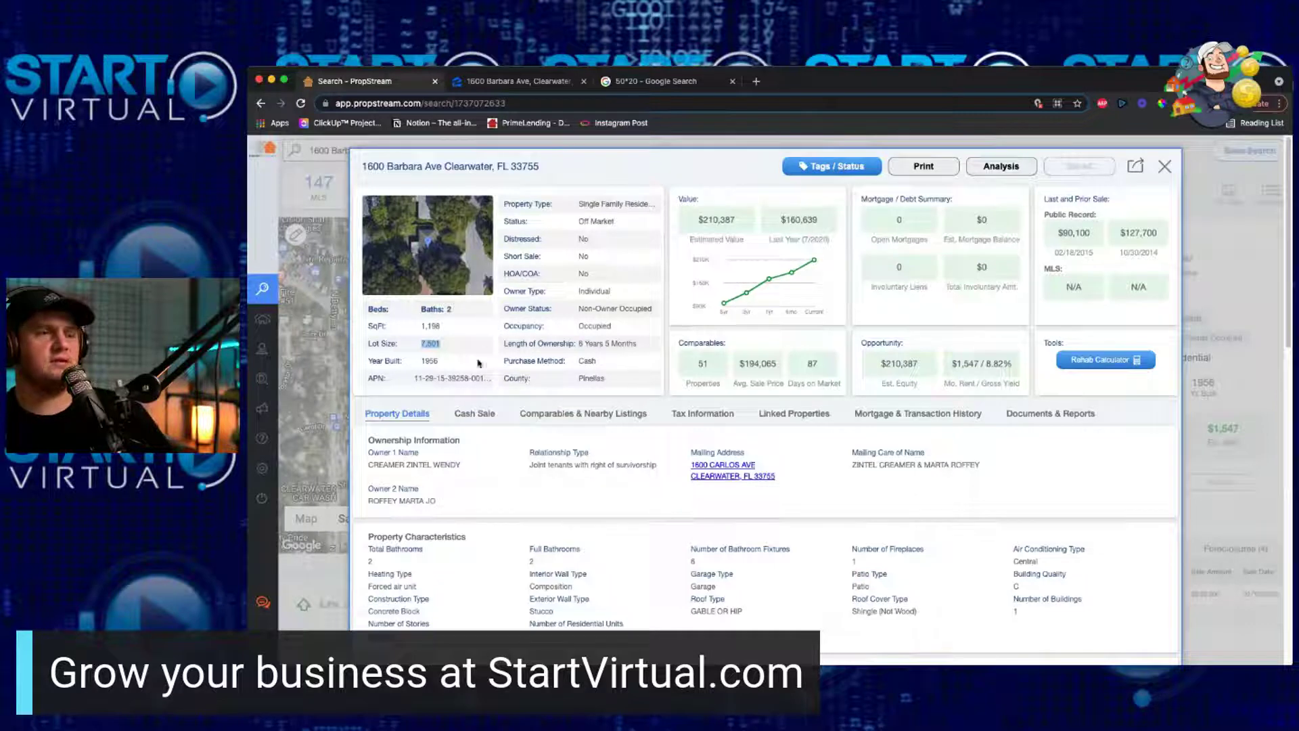
mouse_move(604, 343)
left_mouse_down()
mouse_move(674, 347)
mouse_move(617, 351)
left_mouse_up()
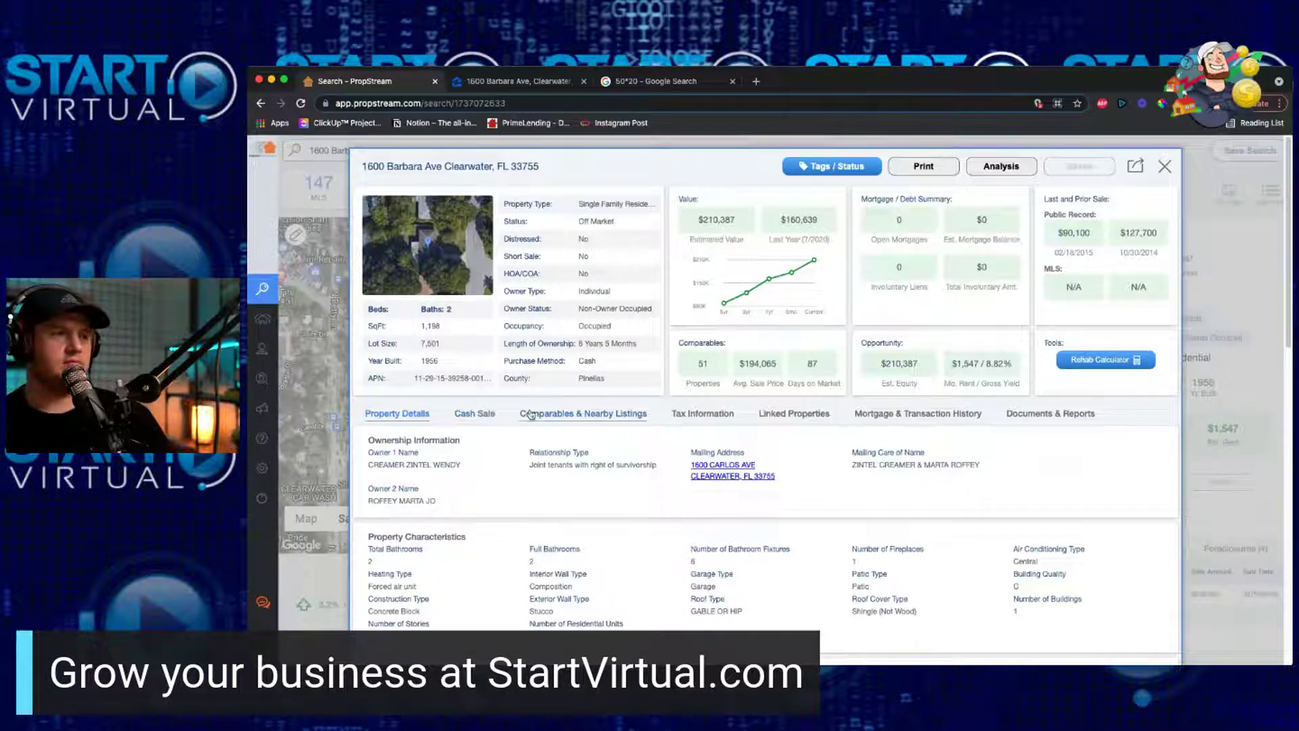
Step: Show the property's comparables and switch to its 33 flip comps
left_click(527, 414)
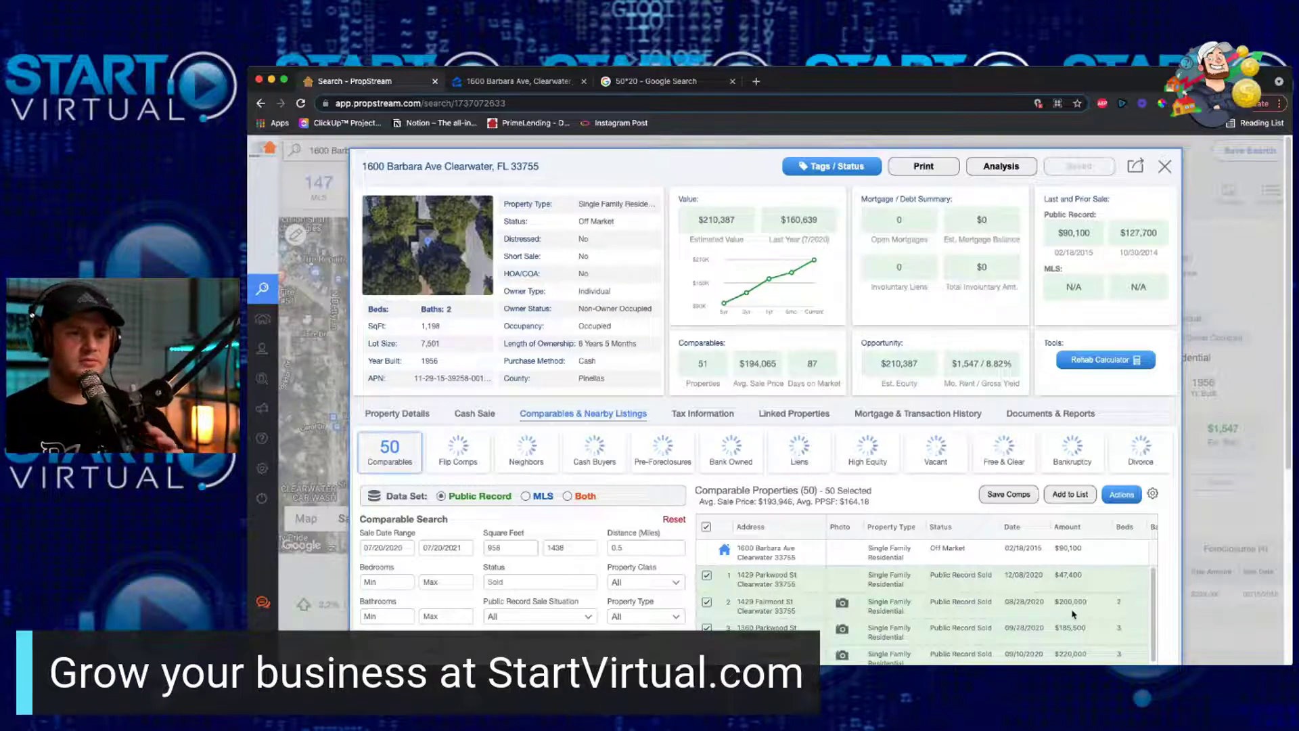
scroll(1096, 605, "down", 3)
scroll(1073, 615, "up", 3)
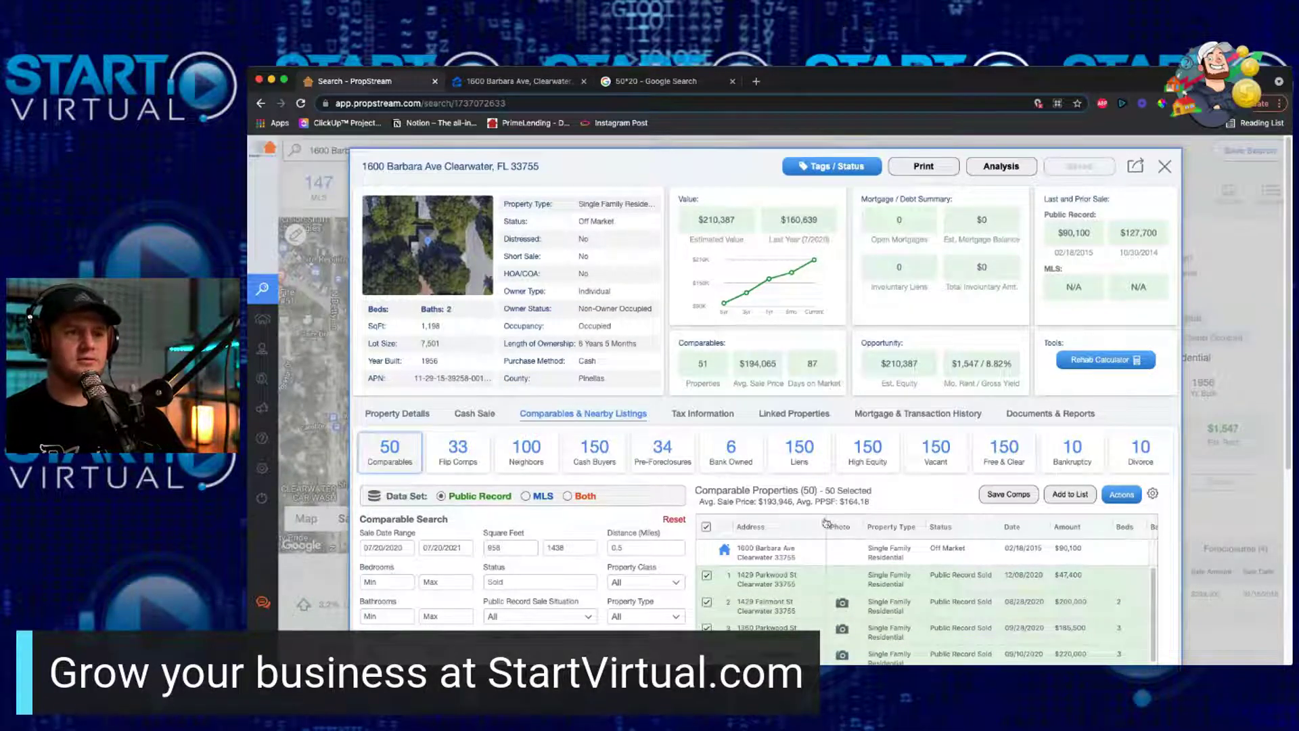
left_click(448, 462)
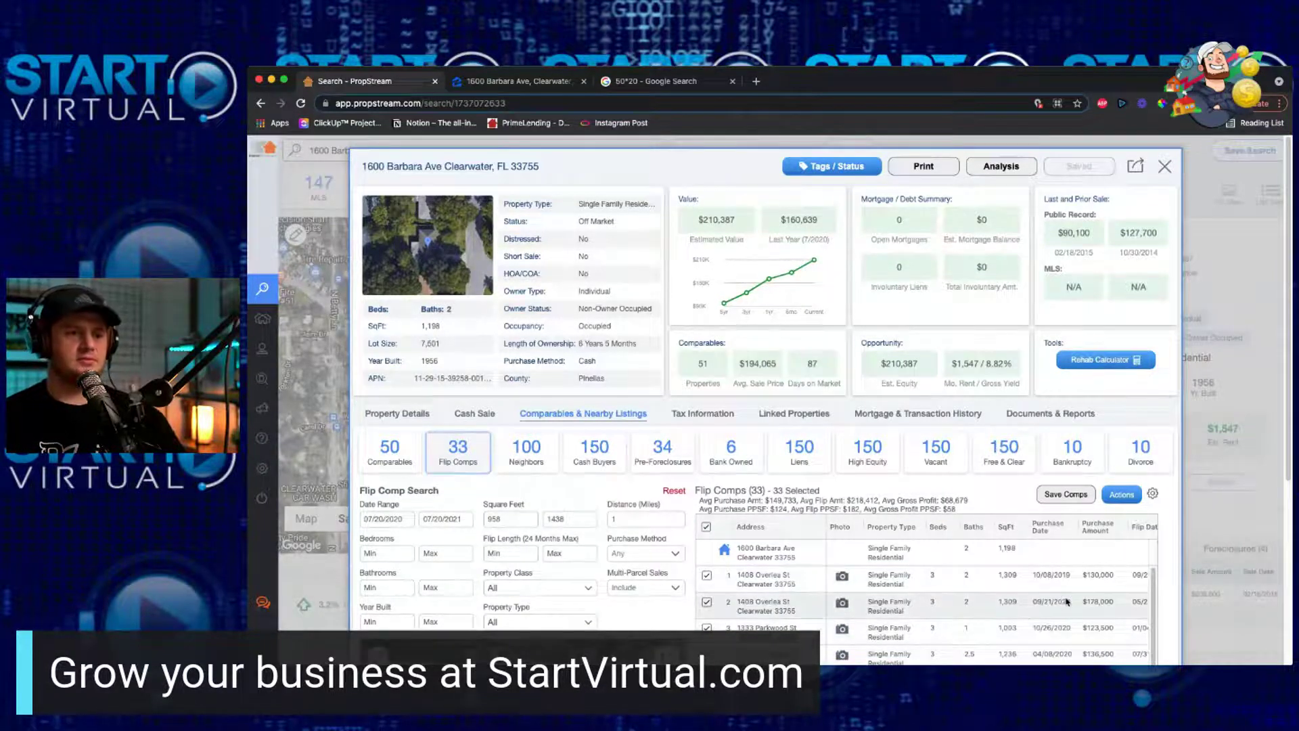
Step: Move the Purchase Amount column after Flip Amount in the flip comps table
scroll(948, 629, "down", 1)
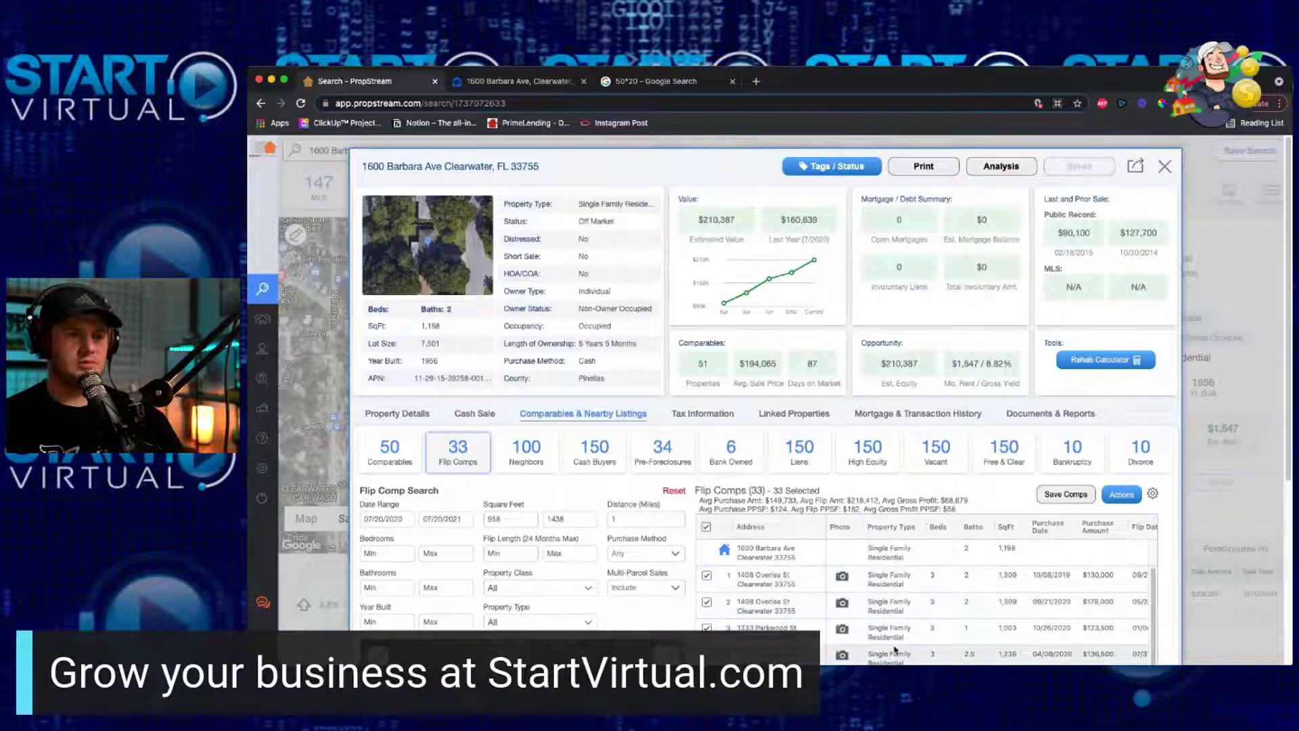
scroll(896, 650, "right", 3)
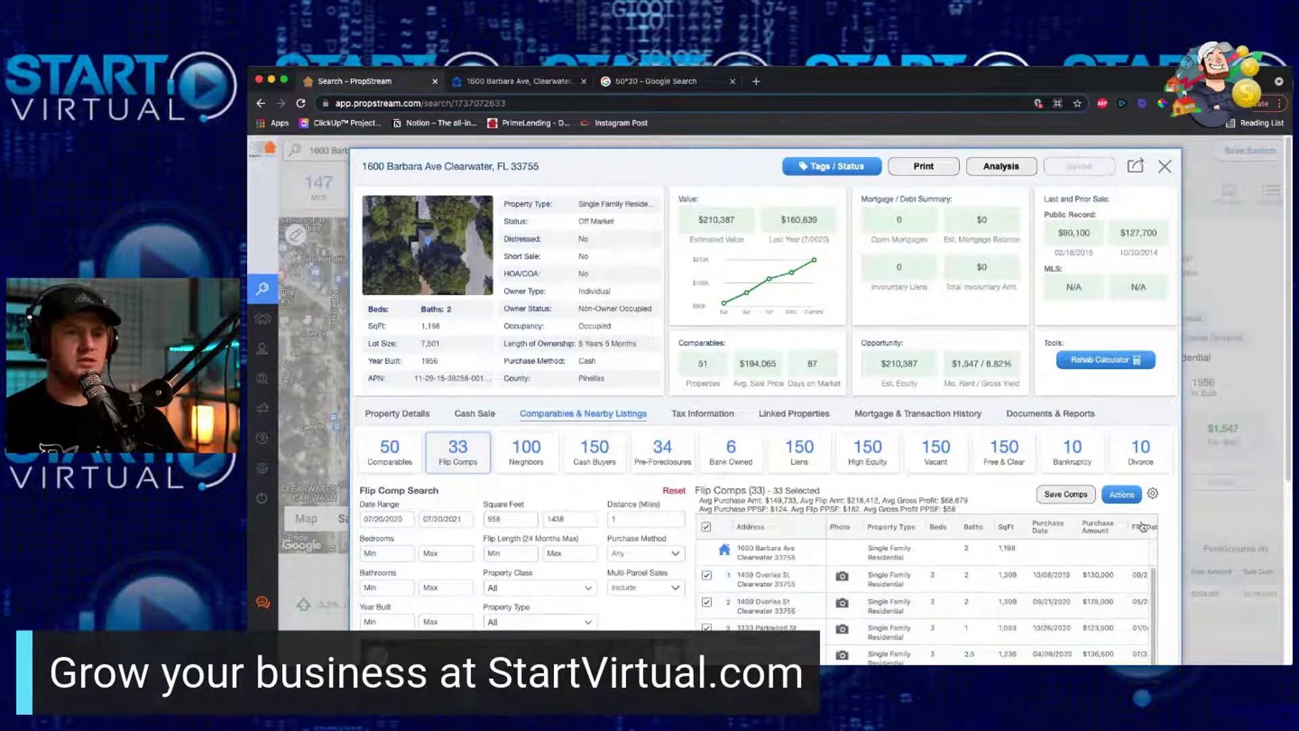
left_click_drag(1055, 526, 1148, 527)
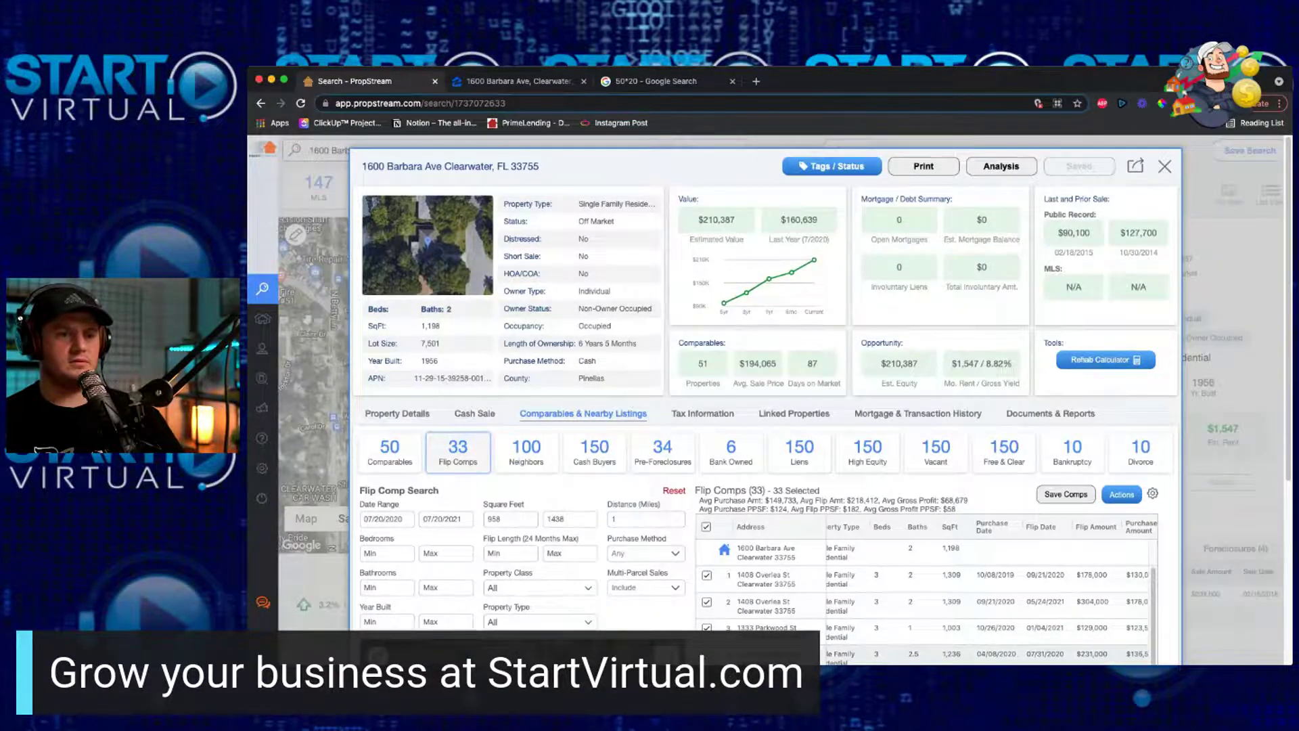
Step: Scroll through the flip comps table to review flip amounts, gross profit and distance
scroll(1117, 602, "down", 5)
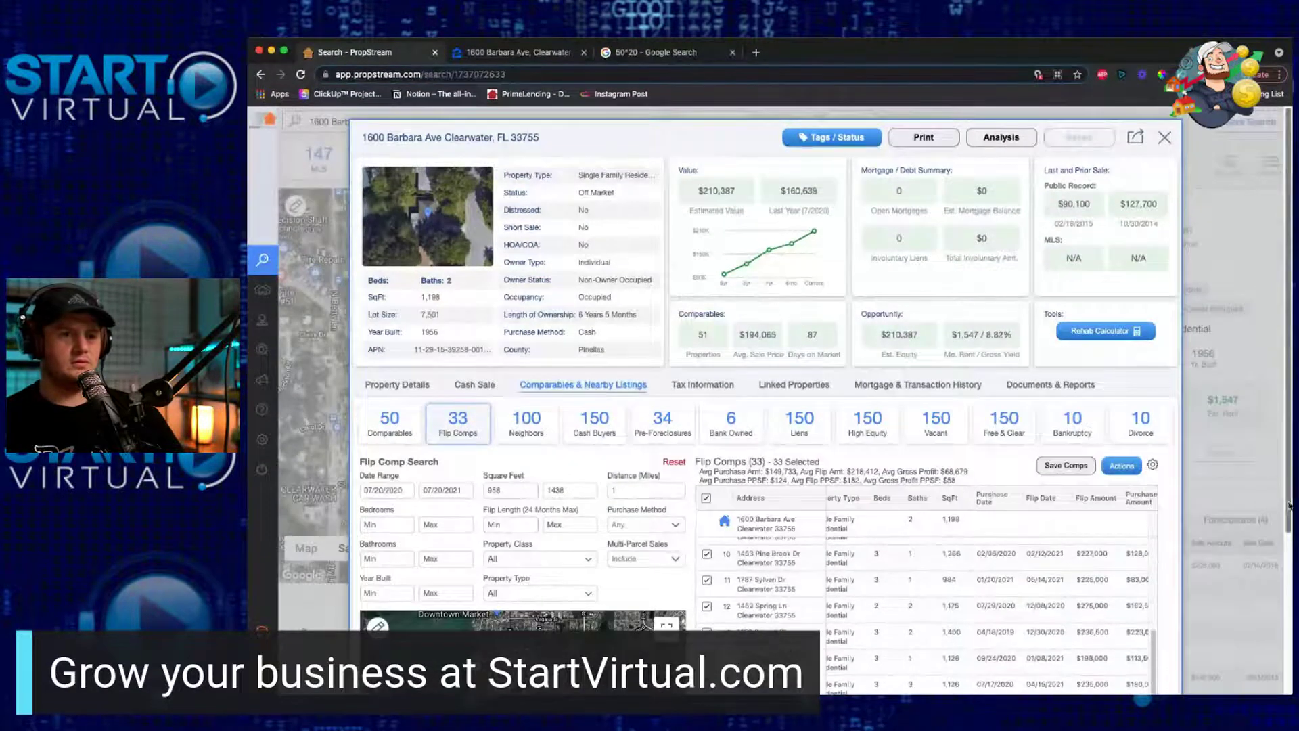
scroll(1289, 505, "down", 3)
scroll(1074, 535, "down", 5)
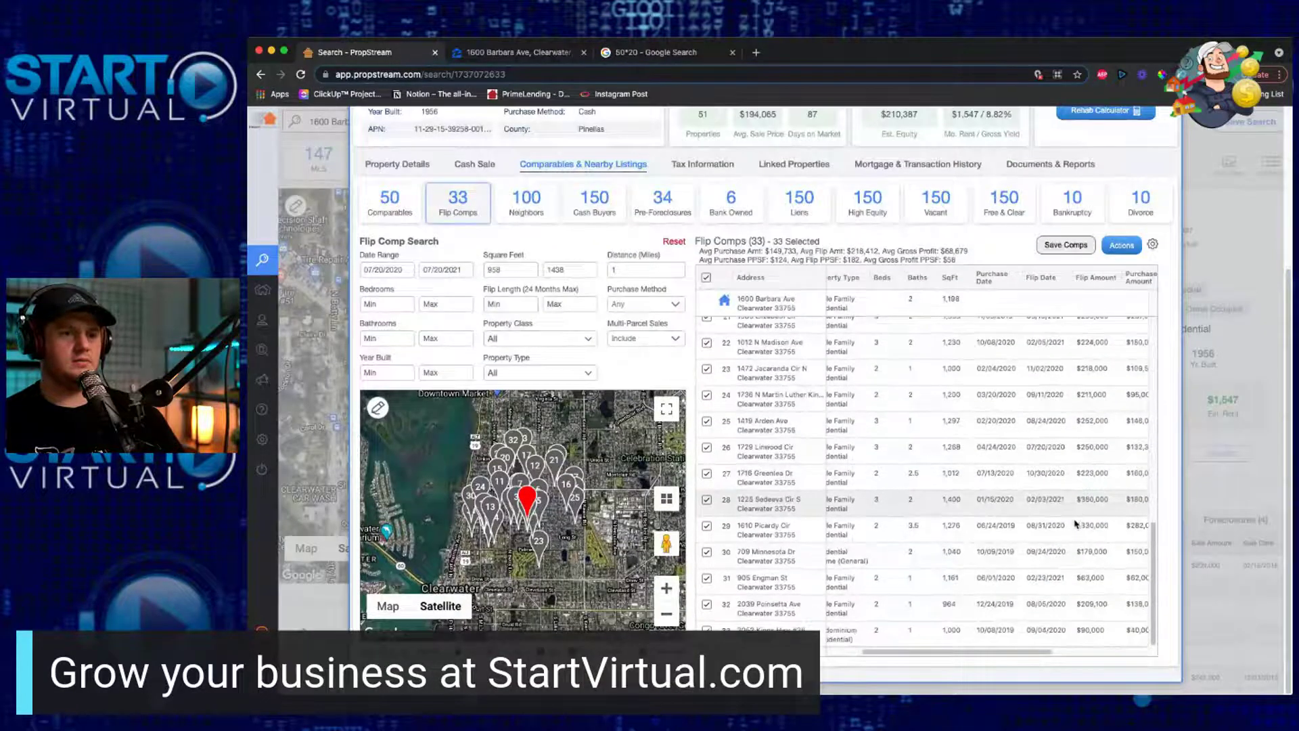
scroll(1006, 458, "up", 10)
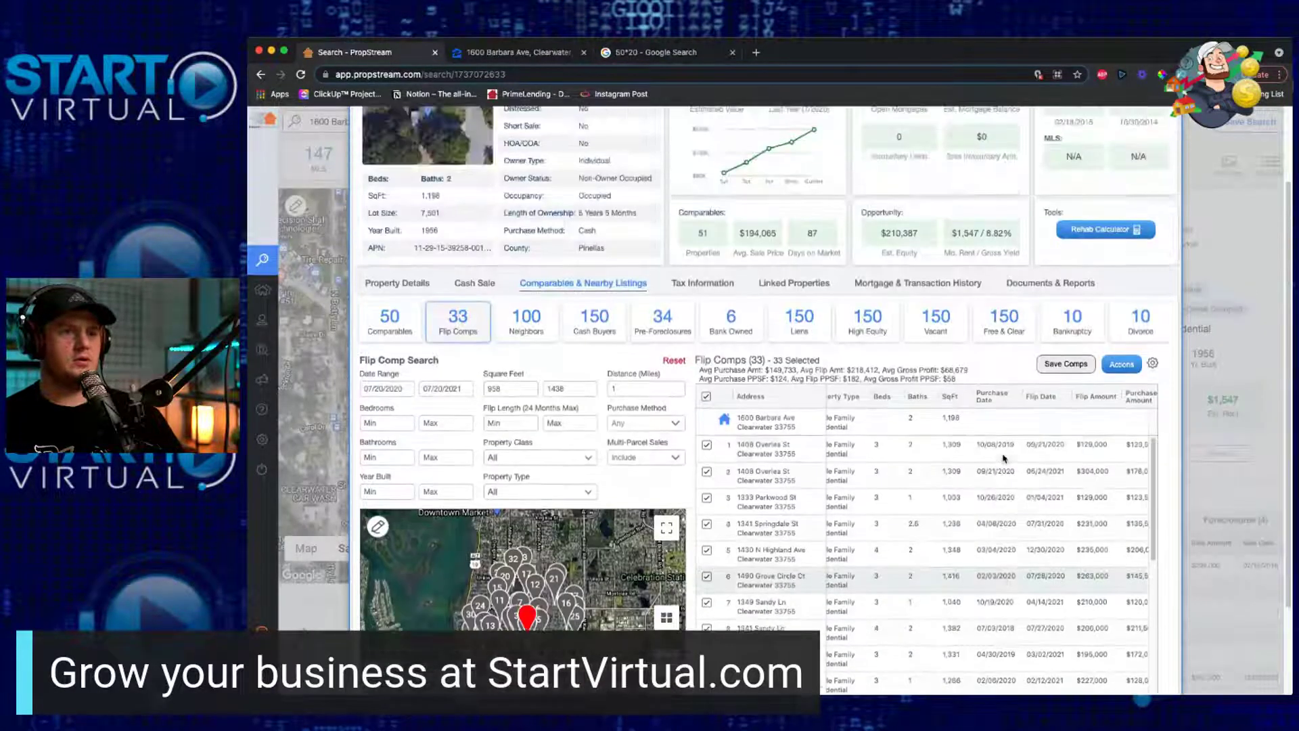
scroll(1004, 458, "down", 3)
scroll(1022, 440, "down", 2)
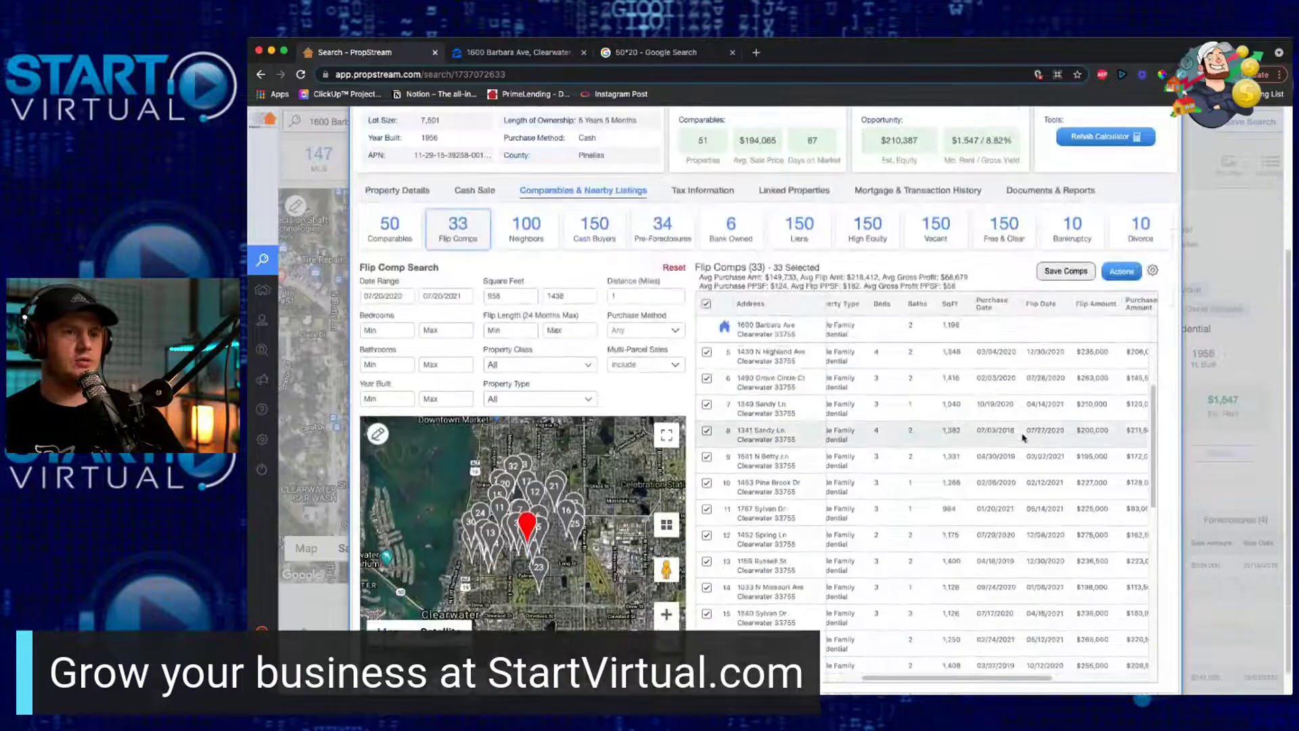
scroll(1024, 438, "up", 3)
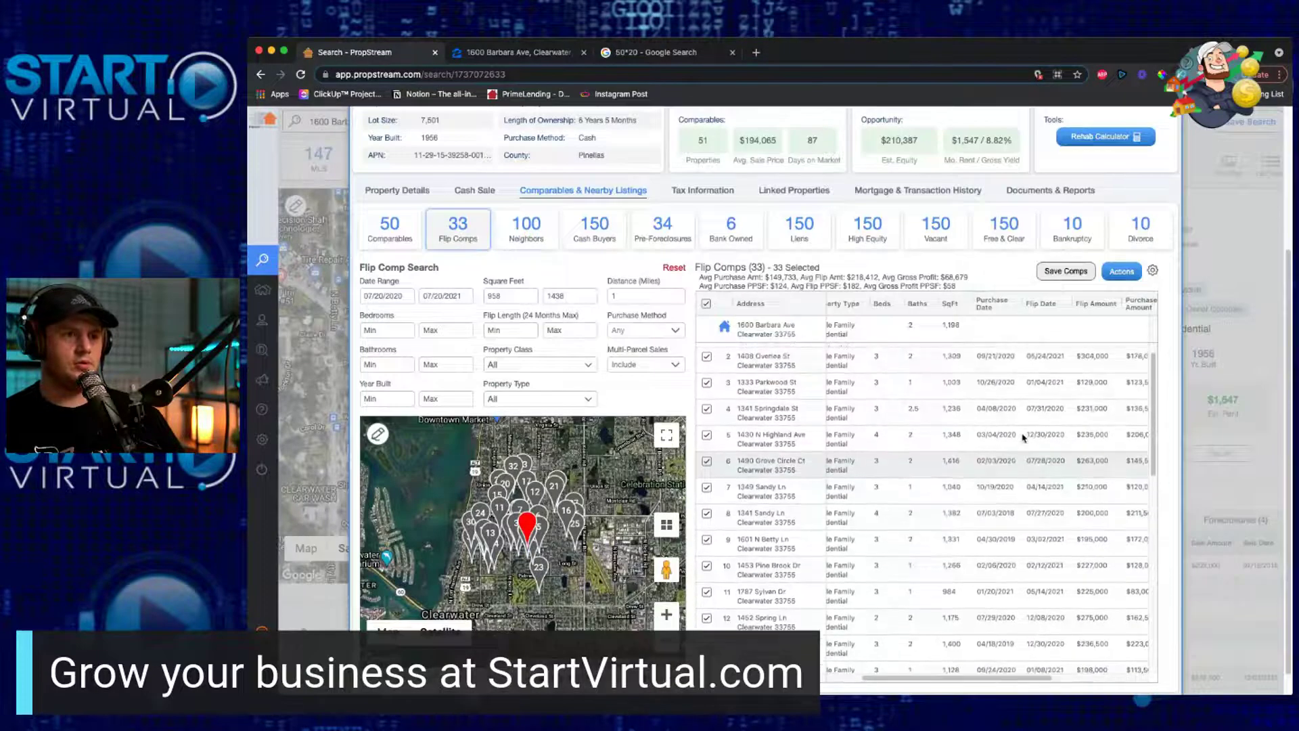
scroll(1023, 438, "up", 1)
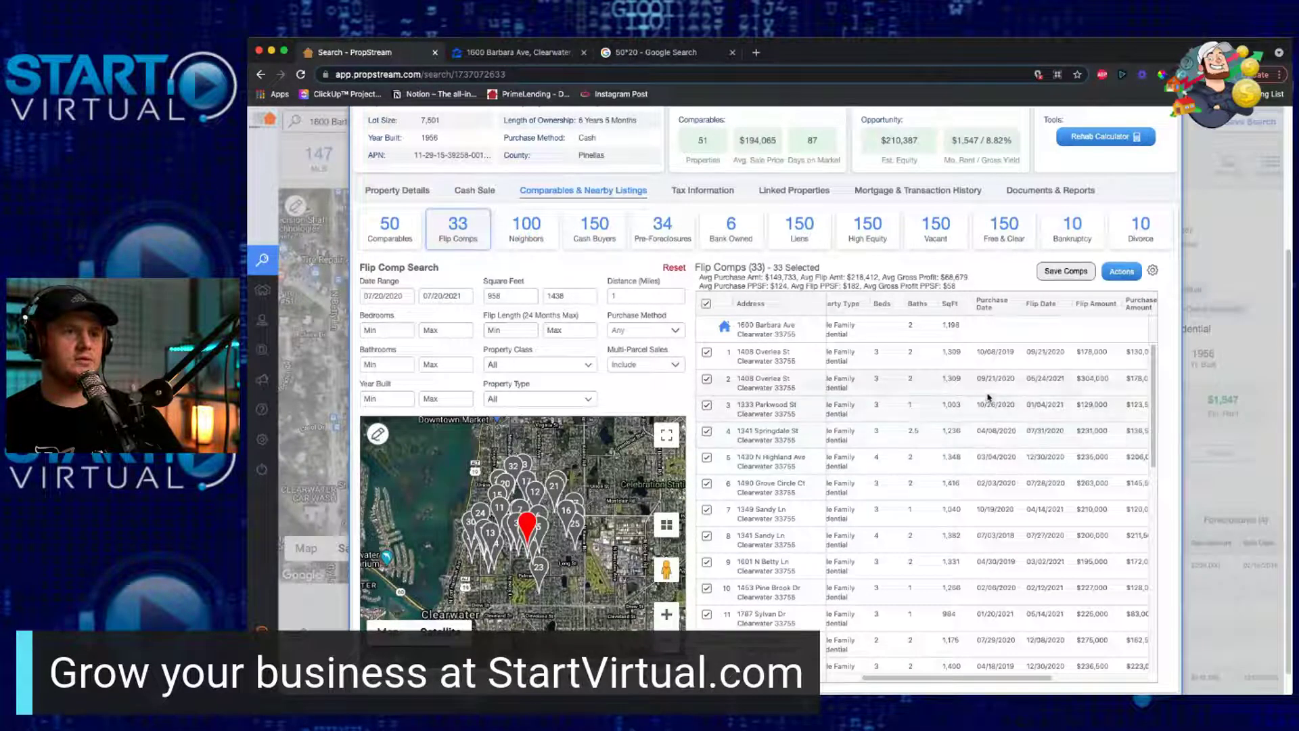
left_click_drag(1029, 679, 1082, 683)
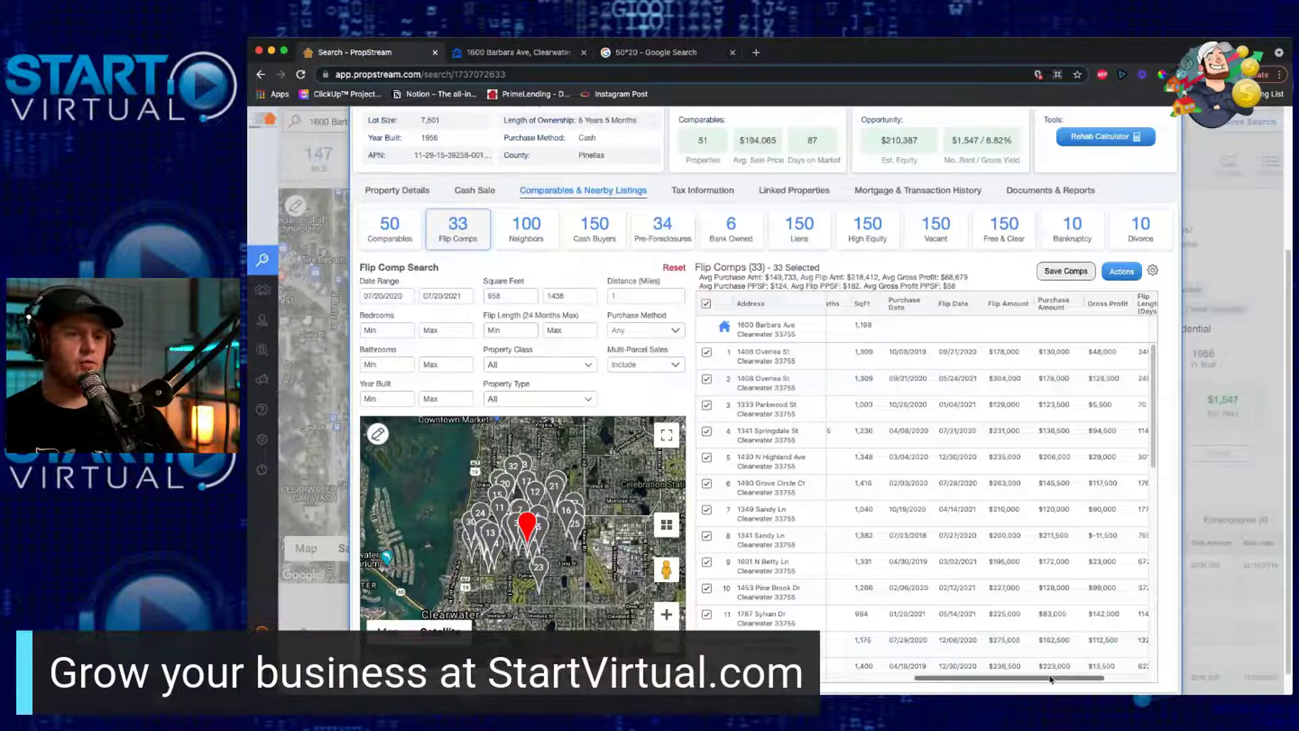
left_click_drag(1059, 678, 1108, 680)
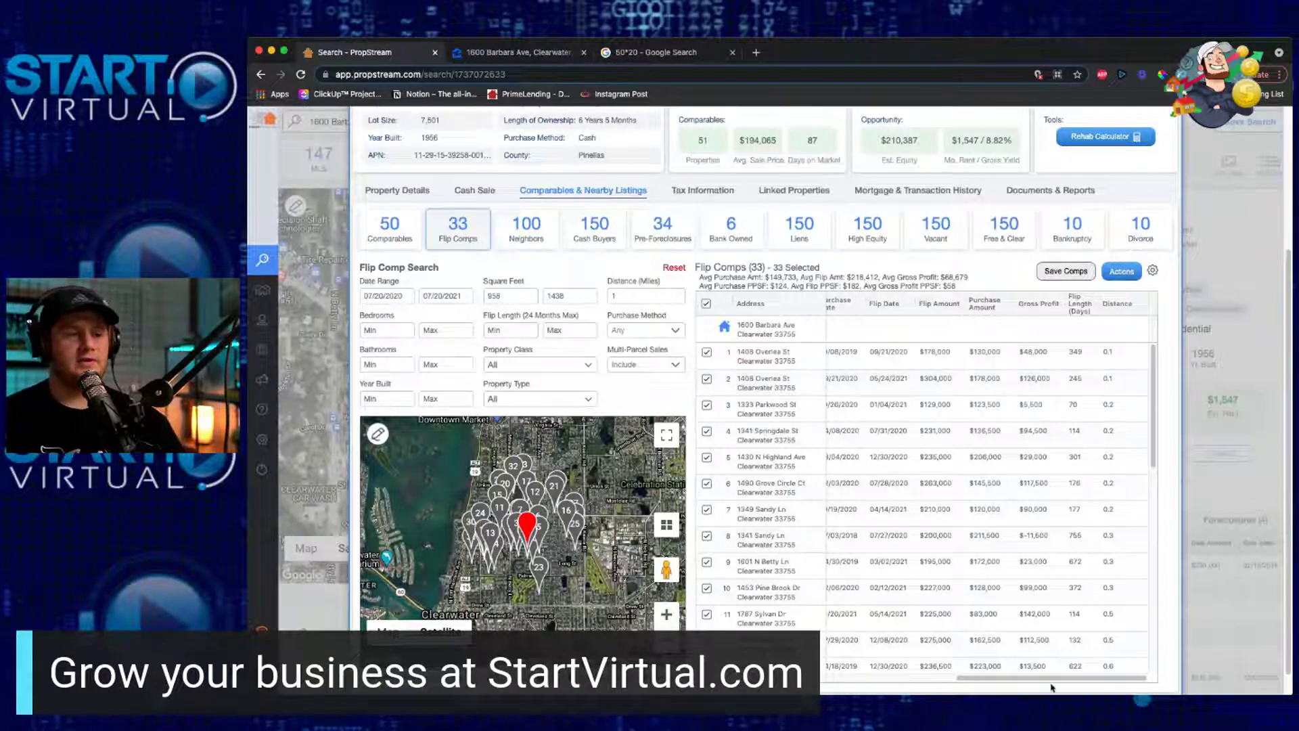
scroll(1051, 685, "left", 5)
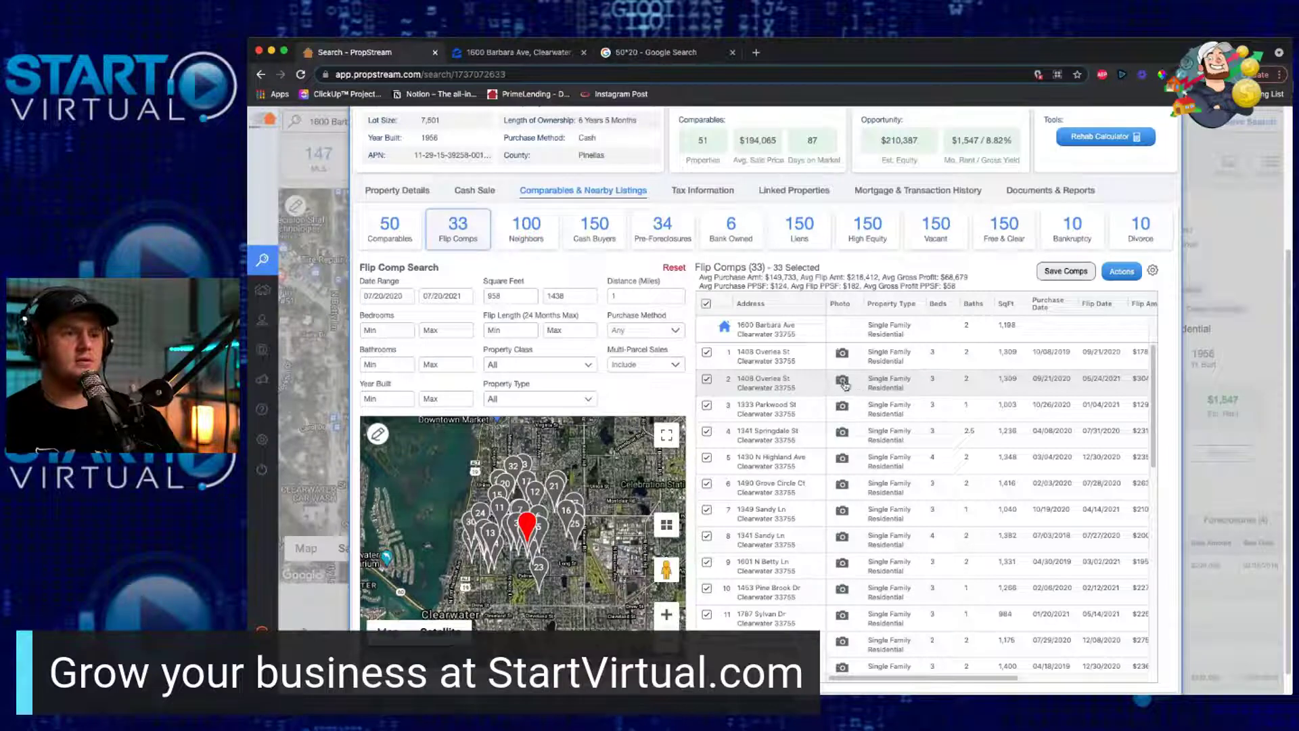
left_click(666, 615)
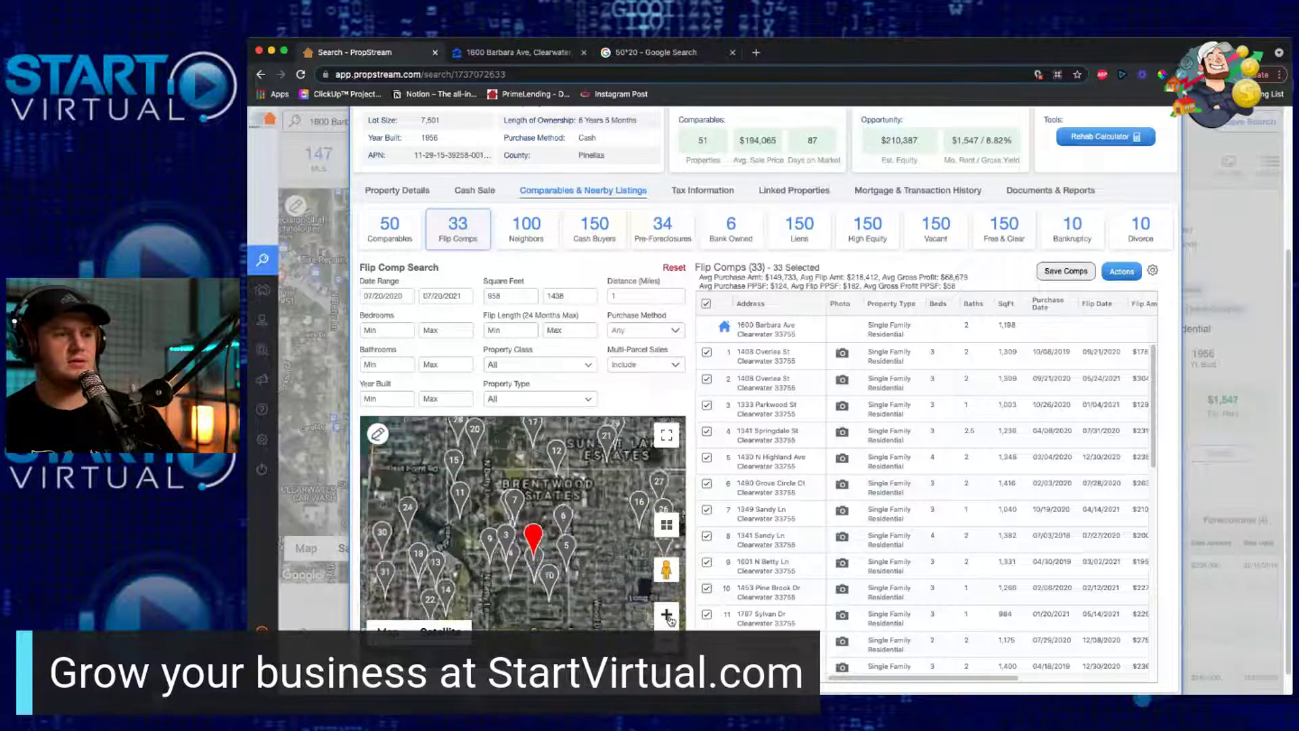
left_click(667, 615)
left_click(667, 615)
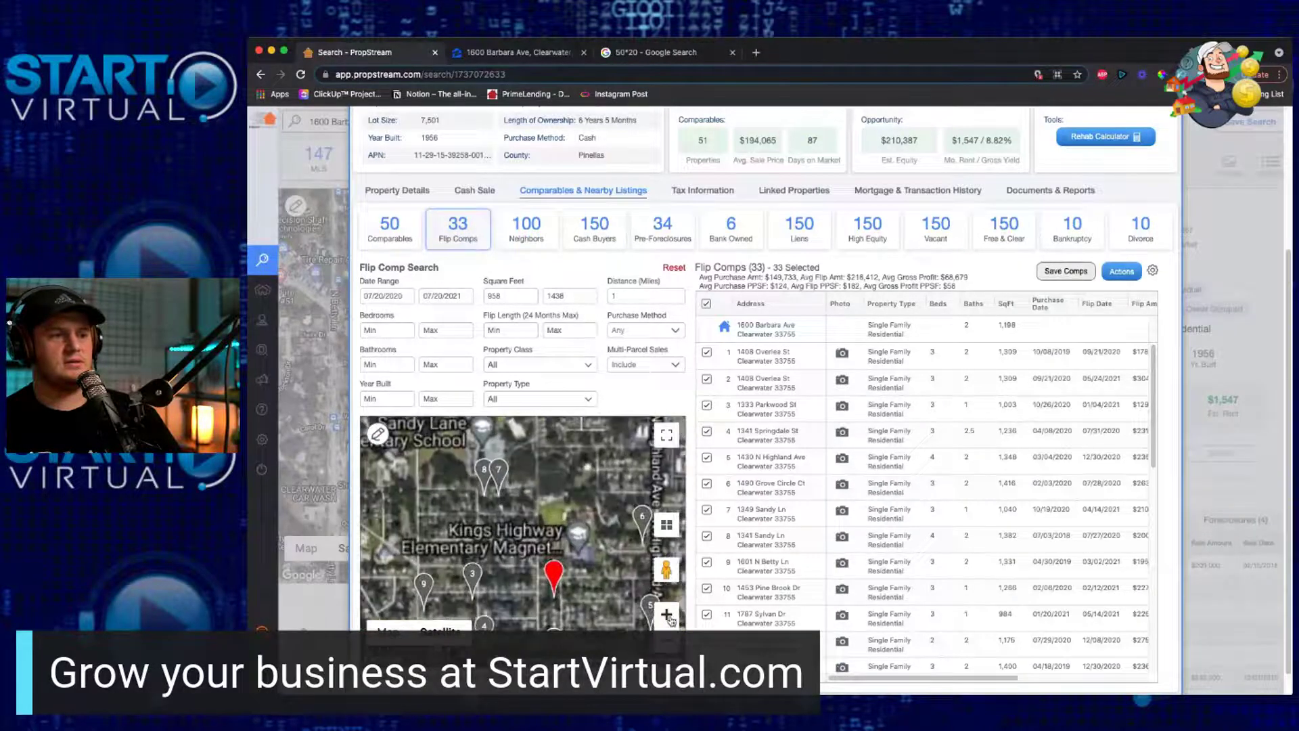
left_click(667, 639)
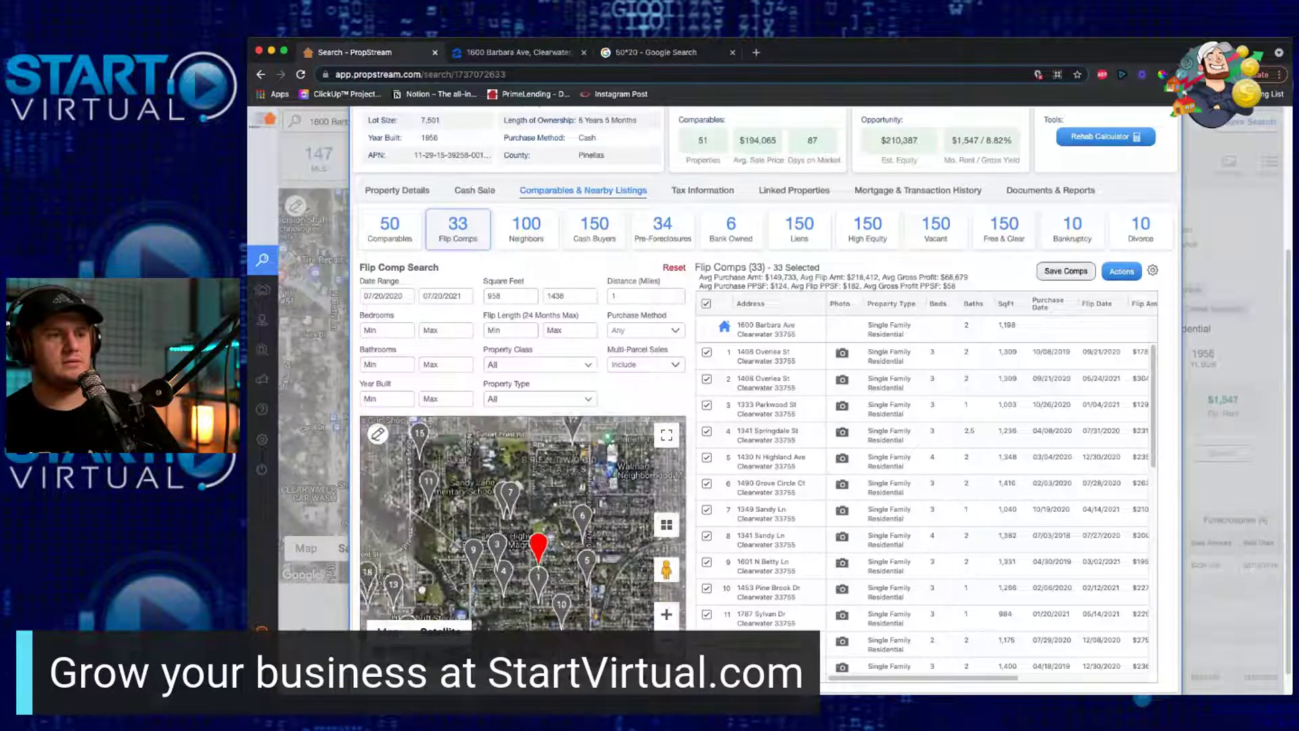
left_click(667, 639)
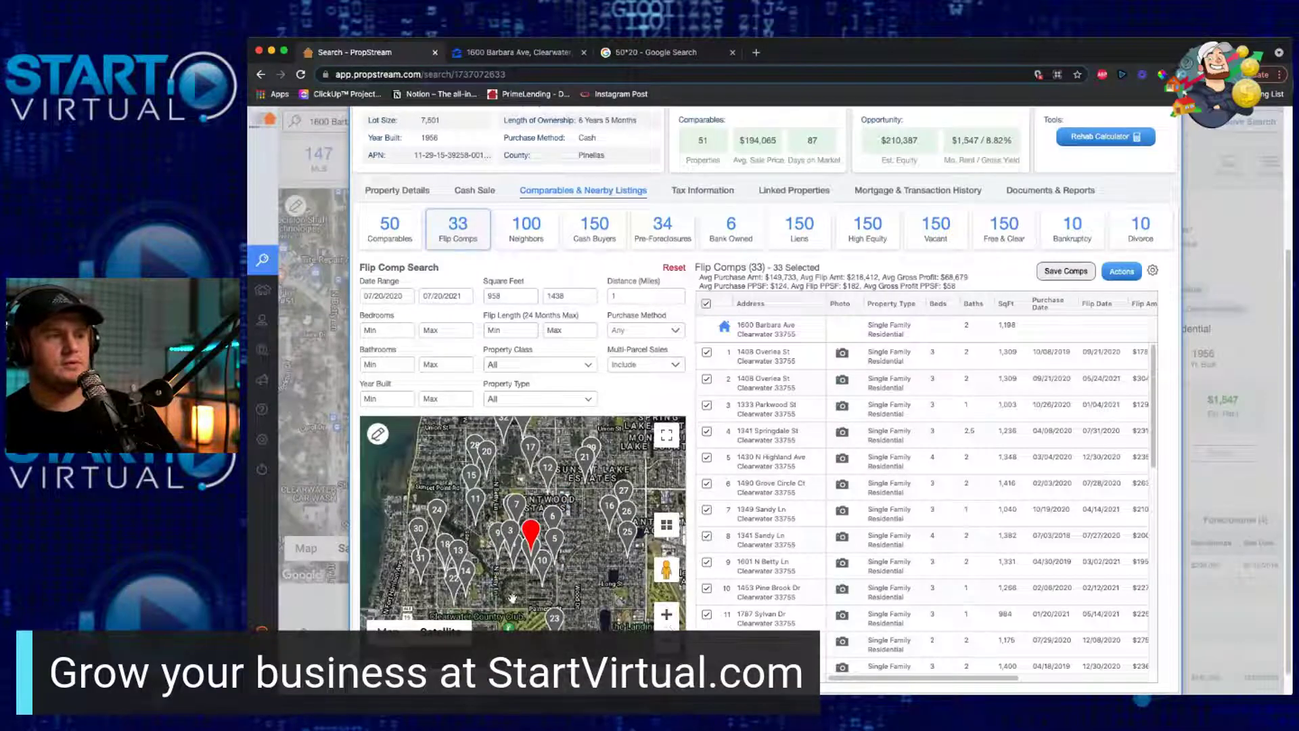
left_click(668, 617)
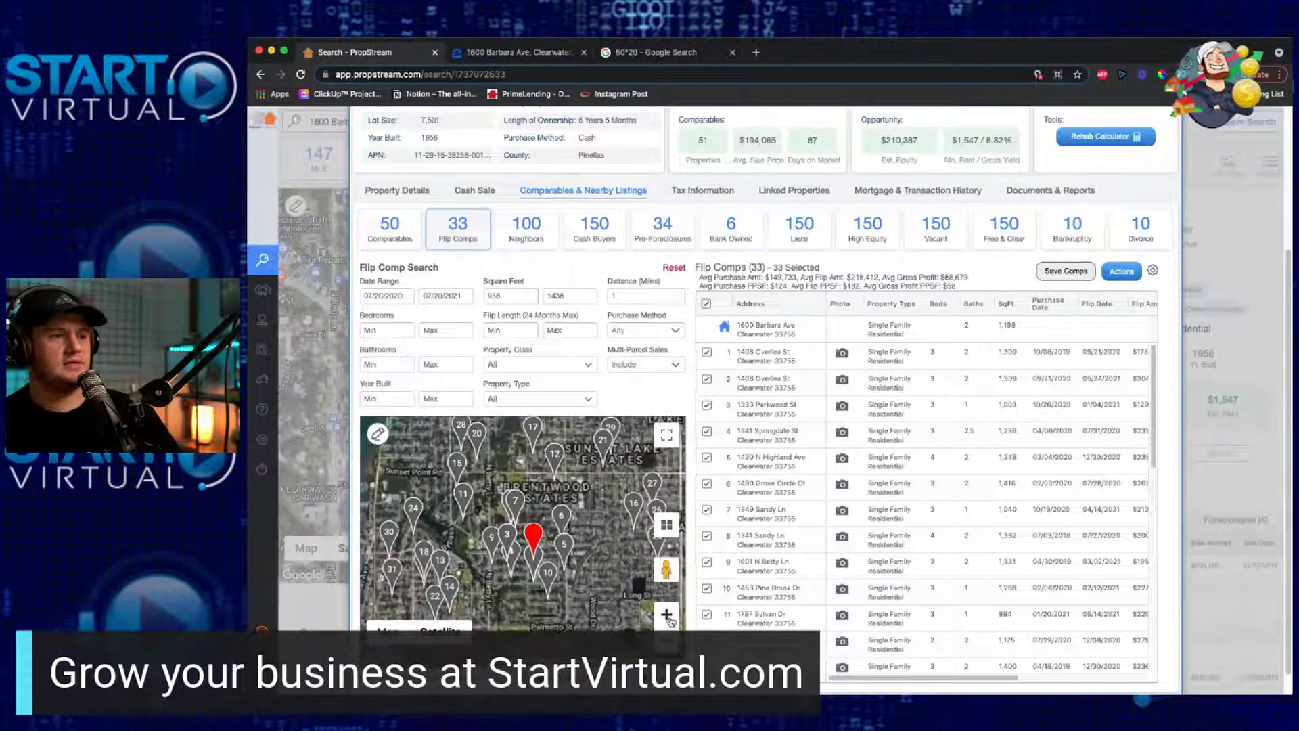
left_click(667, 616)
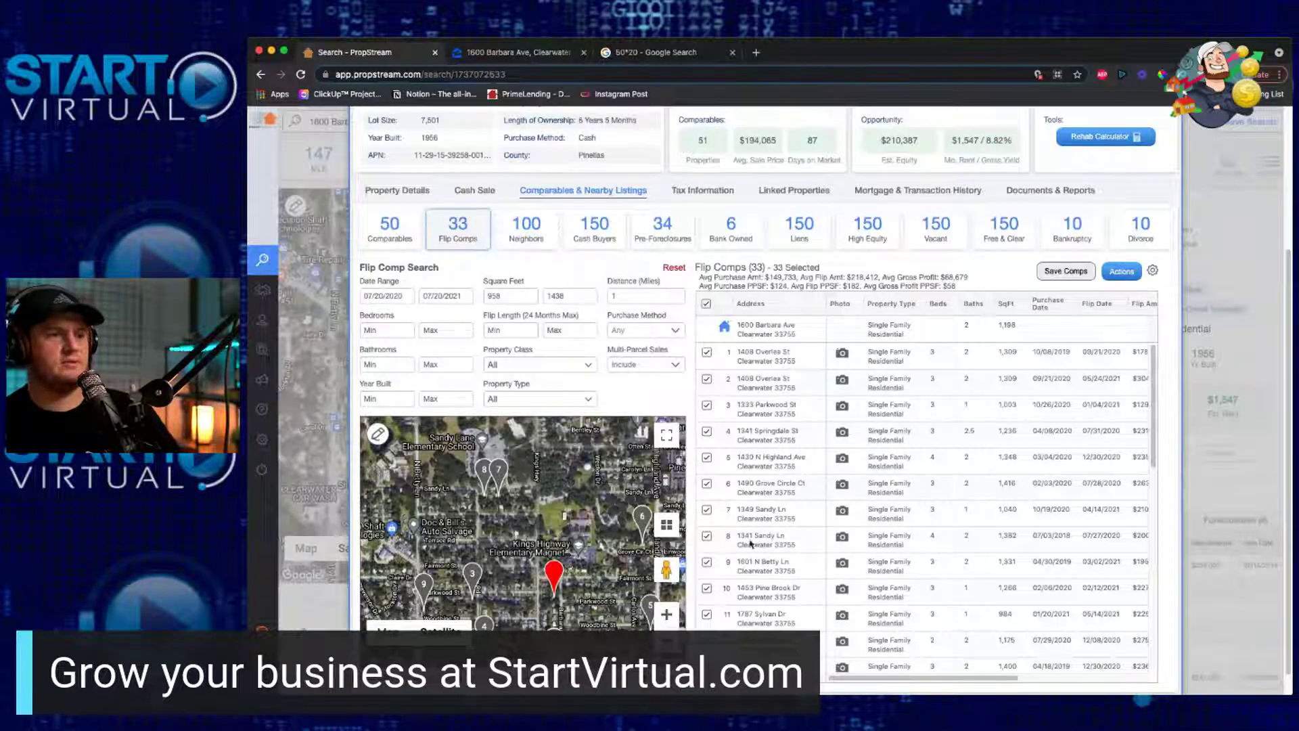
left_click(843, 381)
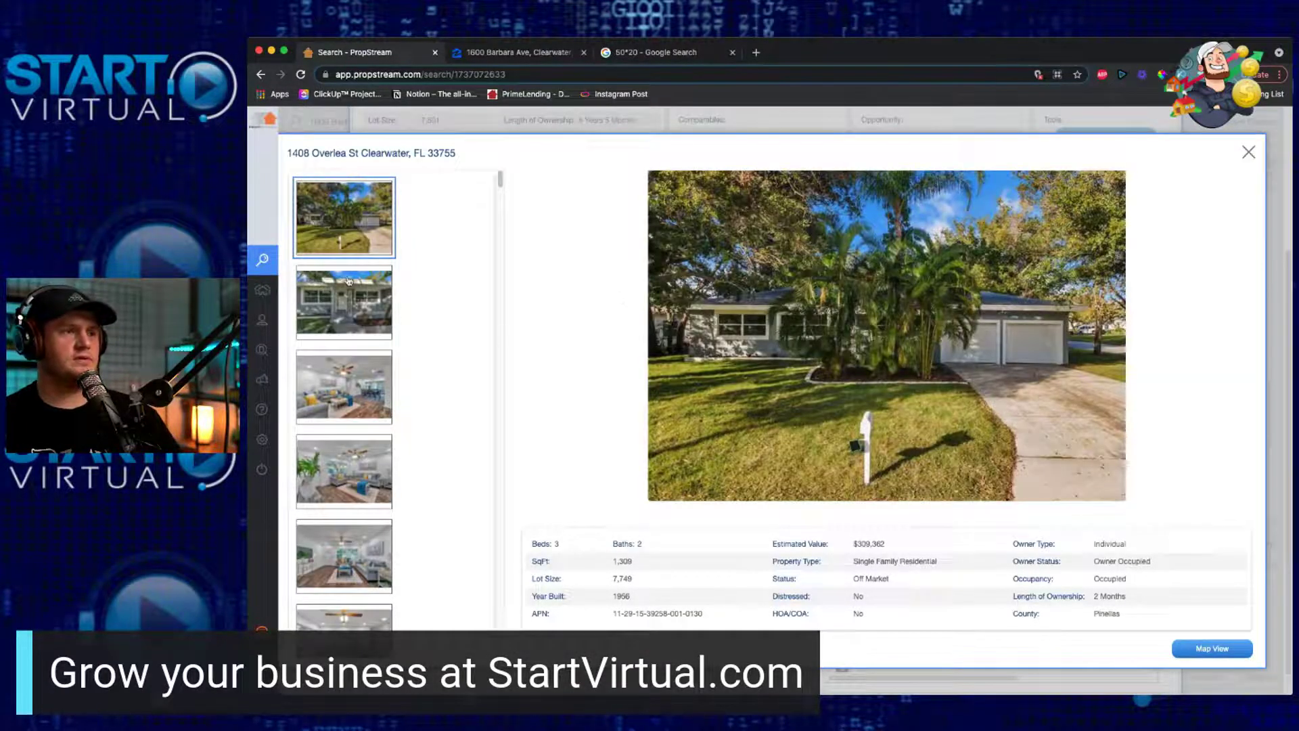
Step: View the comp's front porch and living room photos, highlighting its Year Built value
left_click(348, 281)
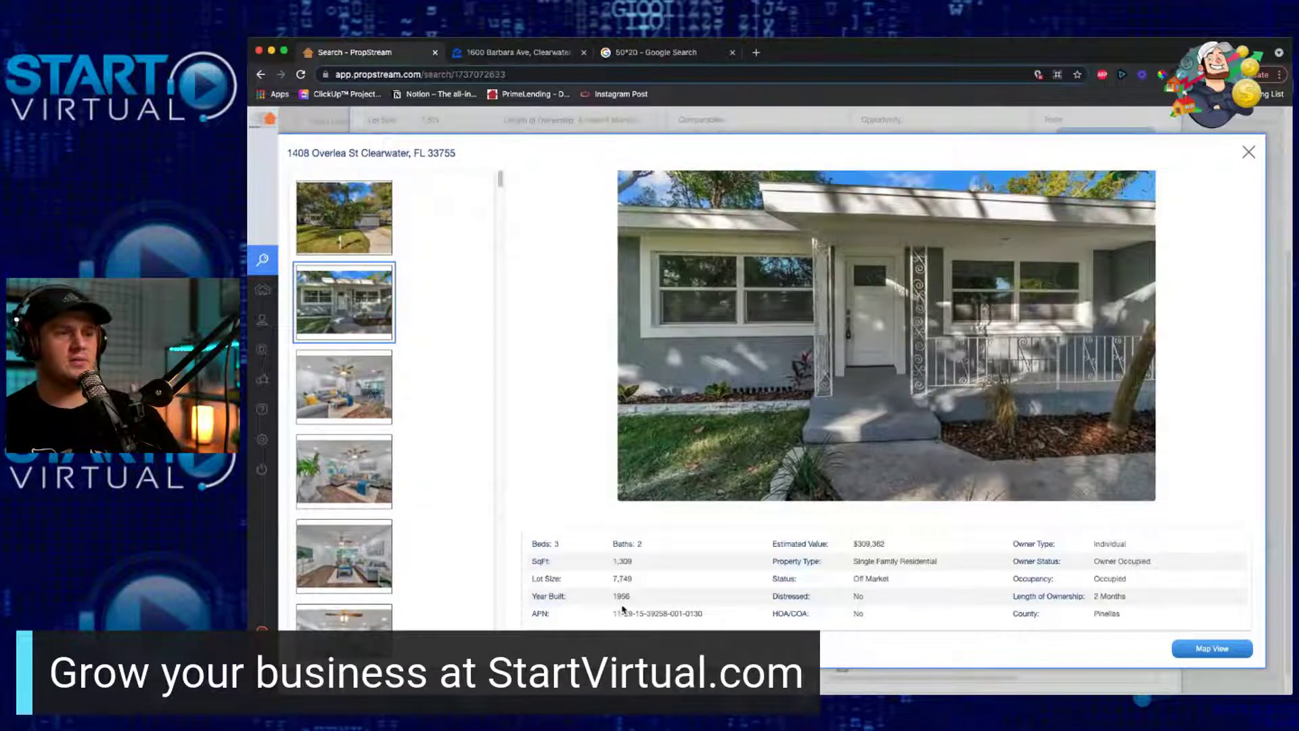
left_click_drag(643, 604, 617, 597)
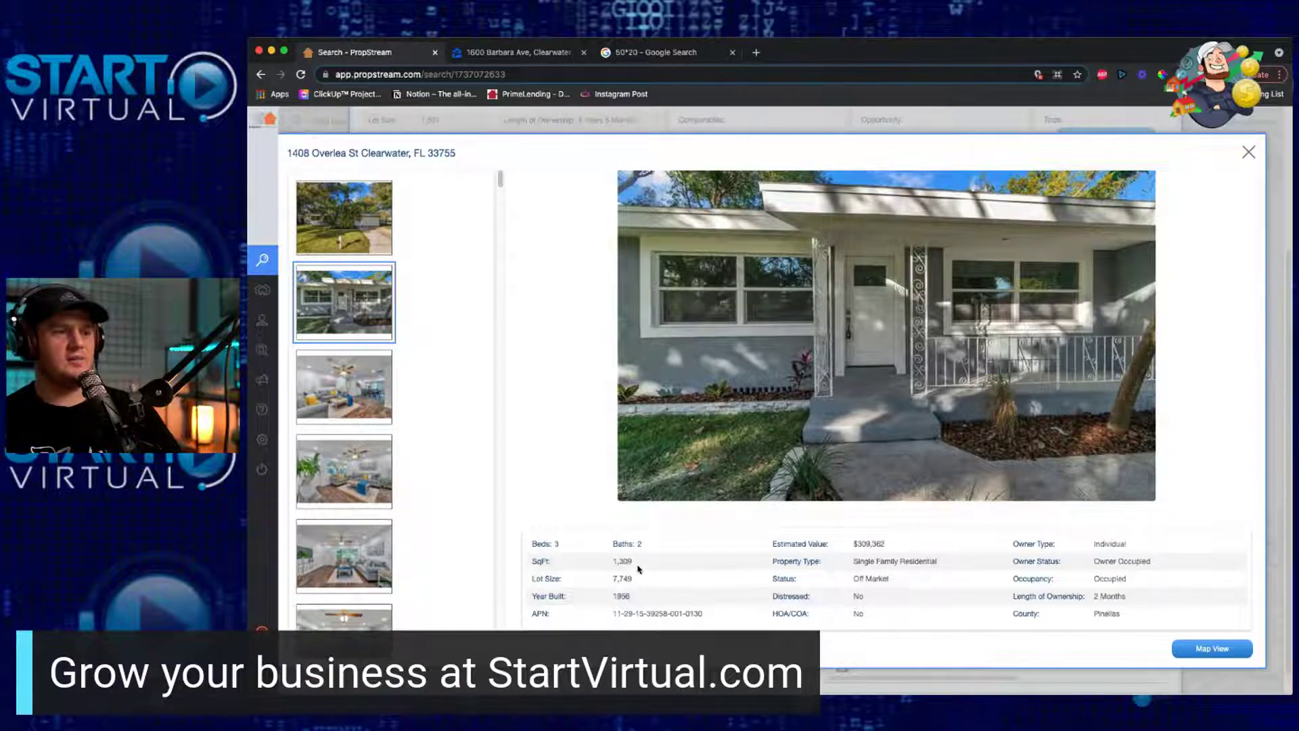
left_click(382, 408)
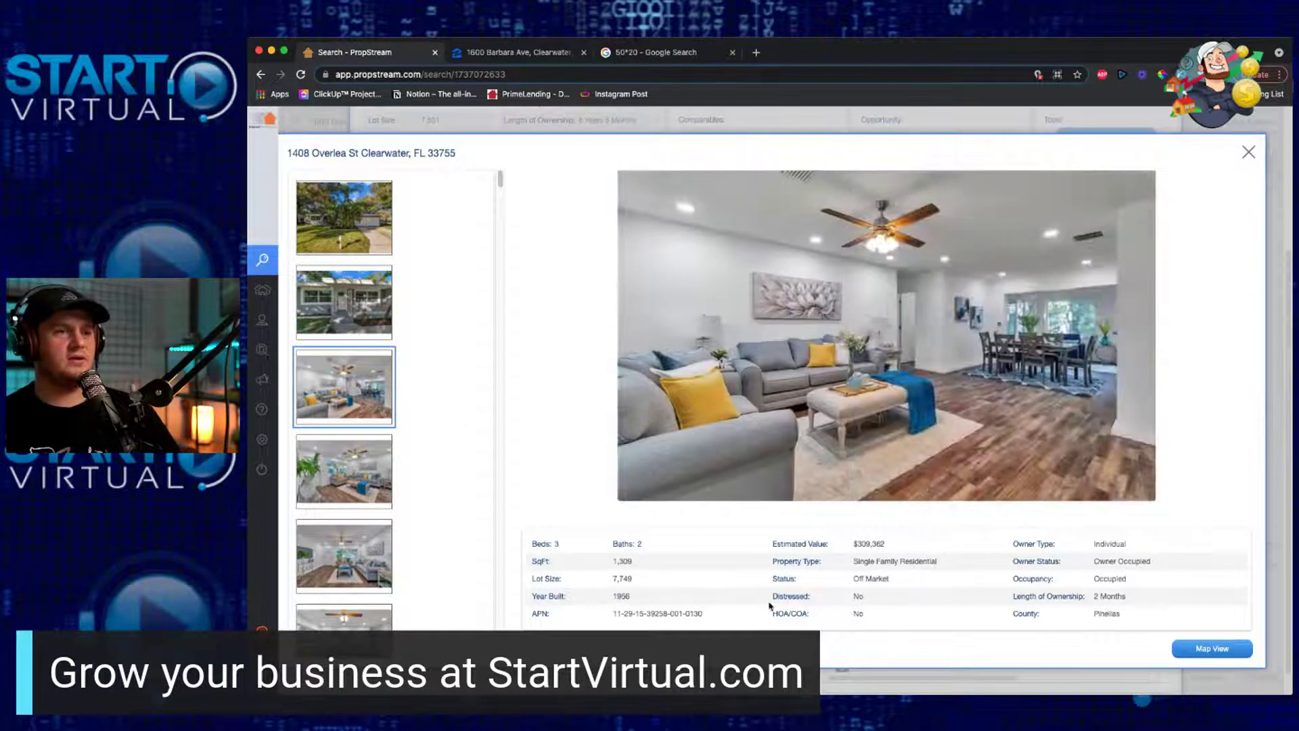
left_click(364, 461)
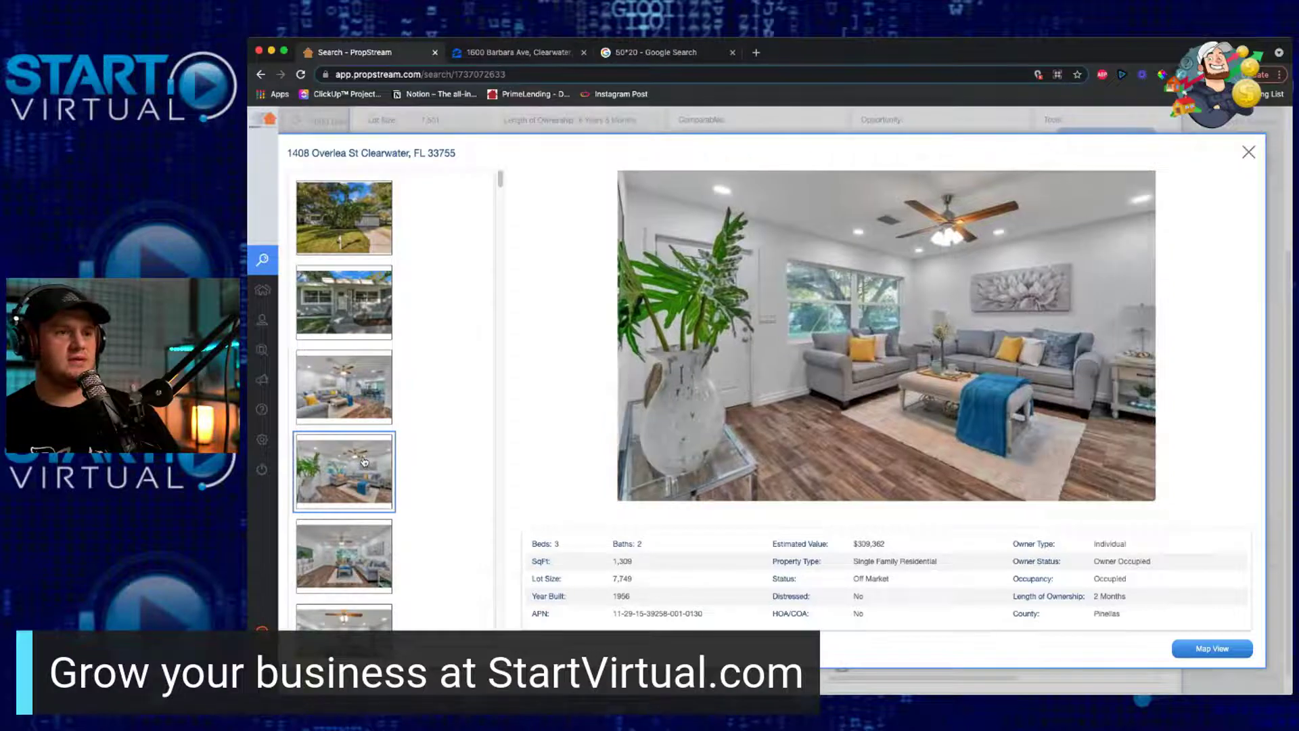
left_click(366, 533)
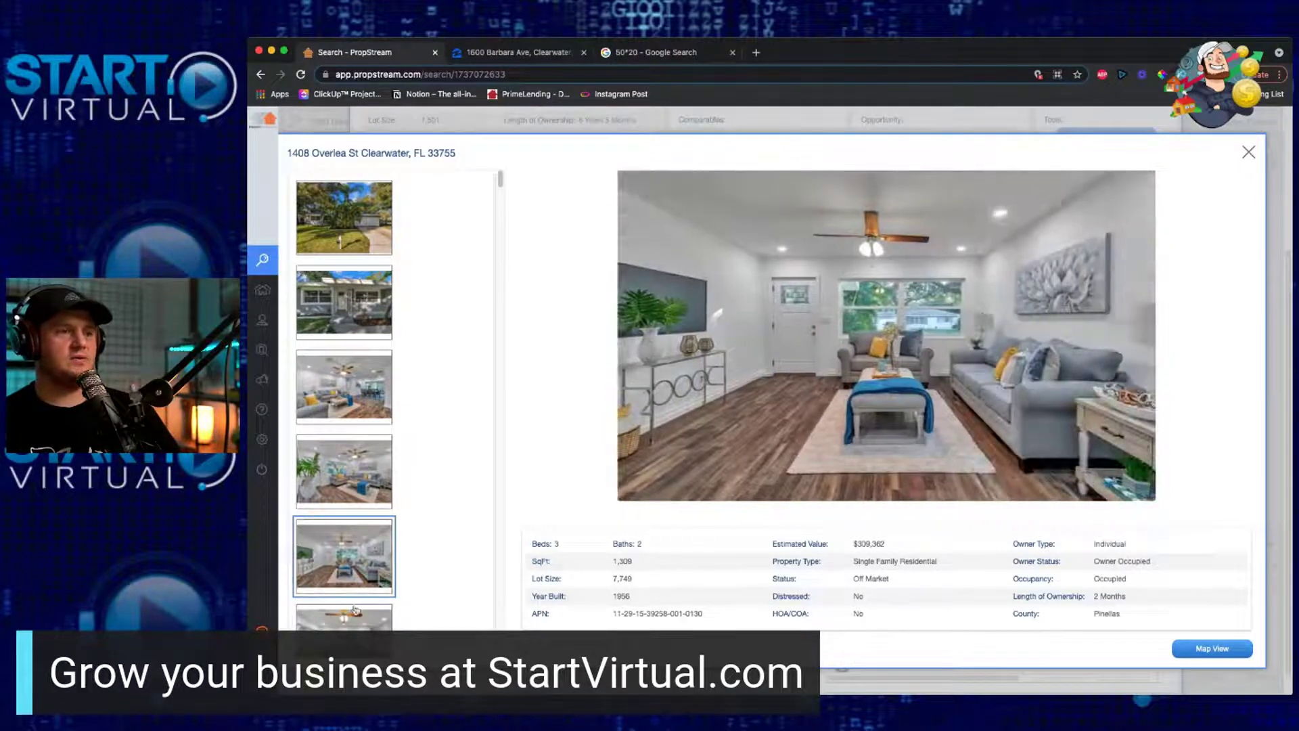
left_click(356, 615)
scroll(389, 545, "down", 5)
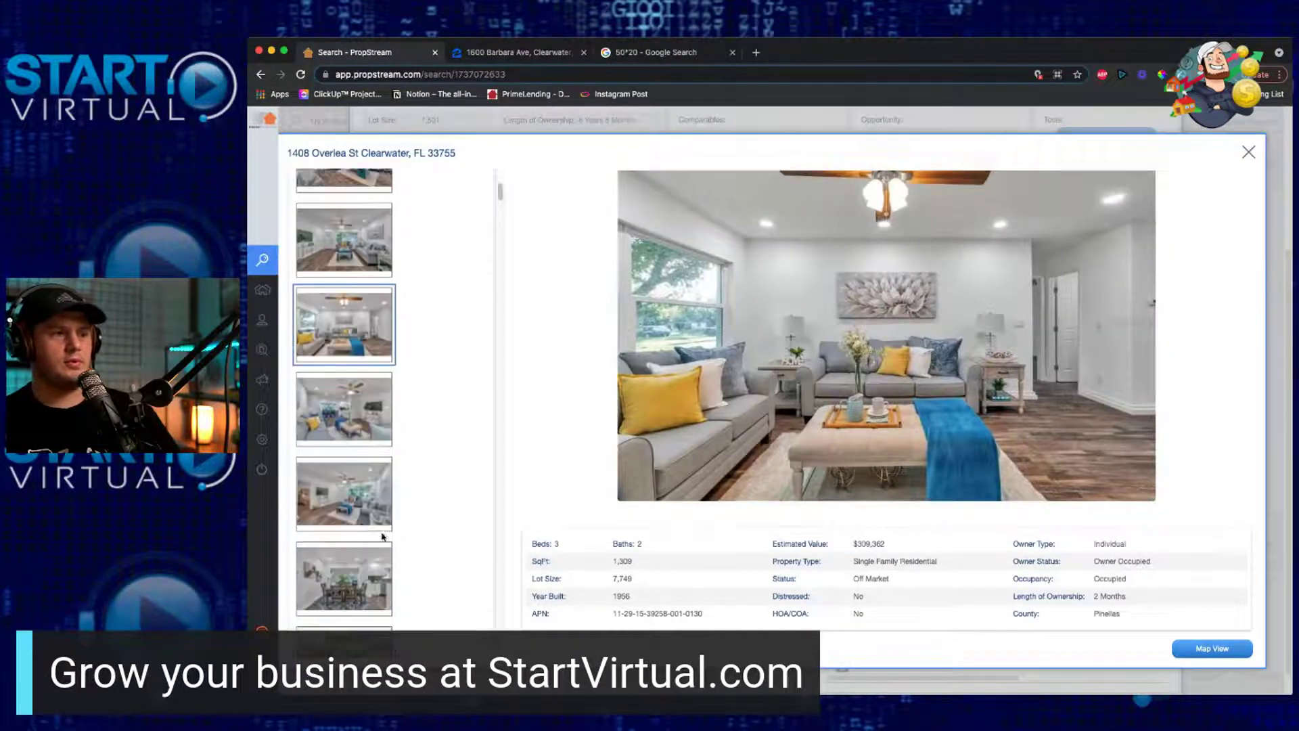
left_click(364, 477)
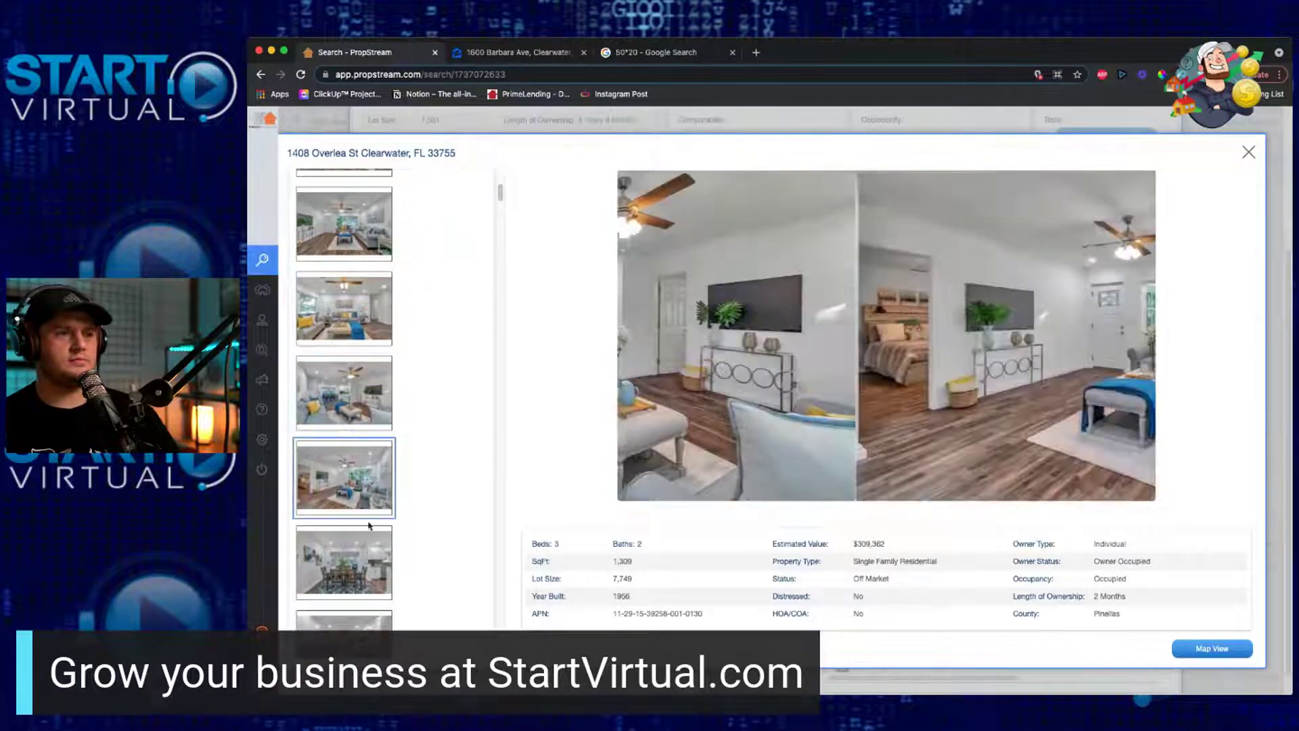
left_click(357, 536)
scroll(352, 548, "down", 1)
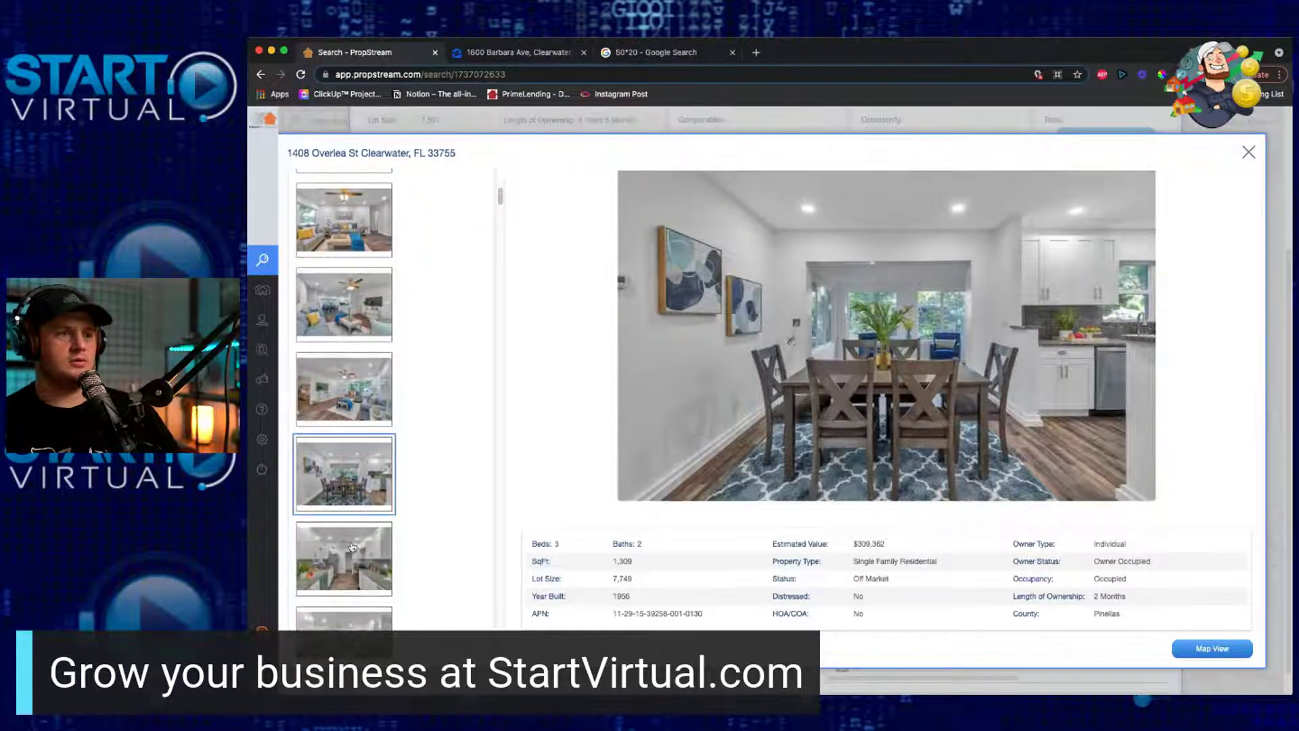
left_click(358, 557)
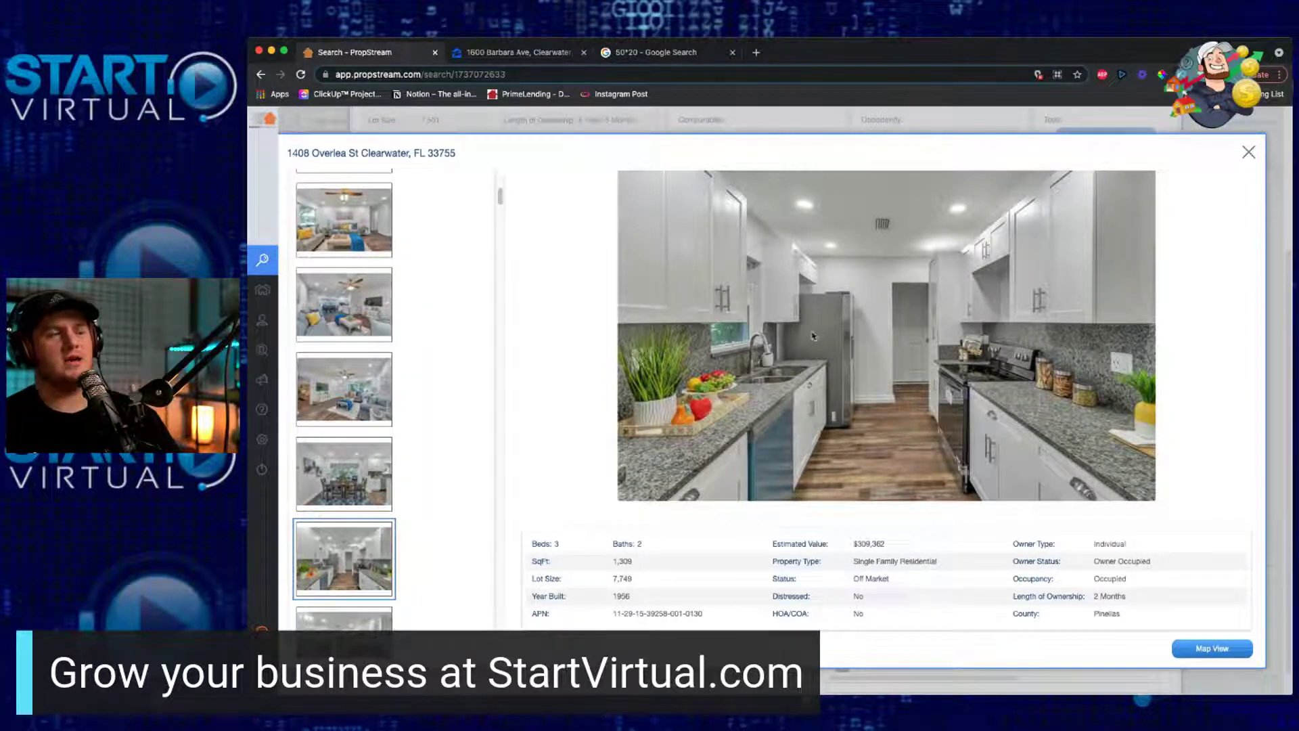
scroll(359, 545, "down", 2)
left_click(358, 545)
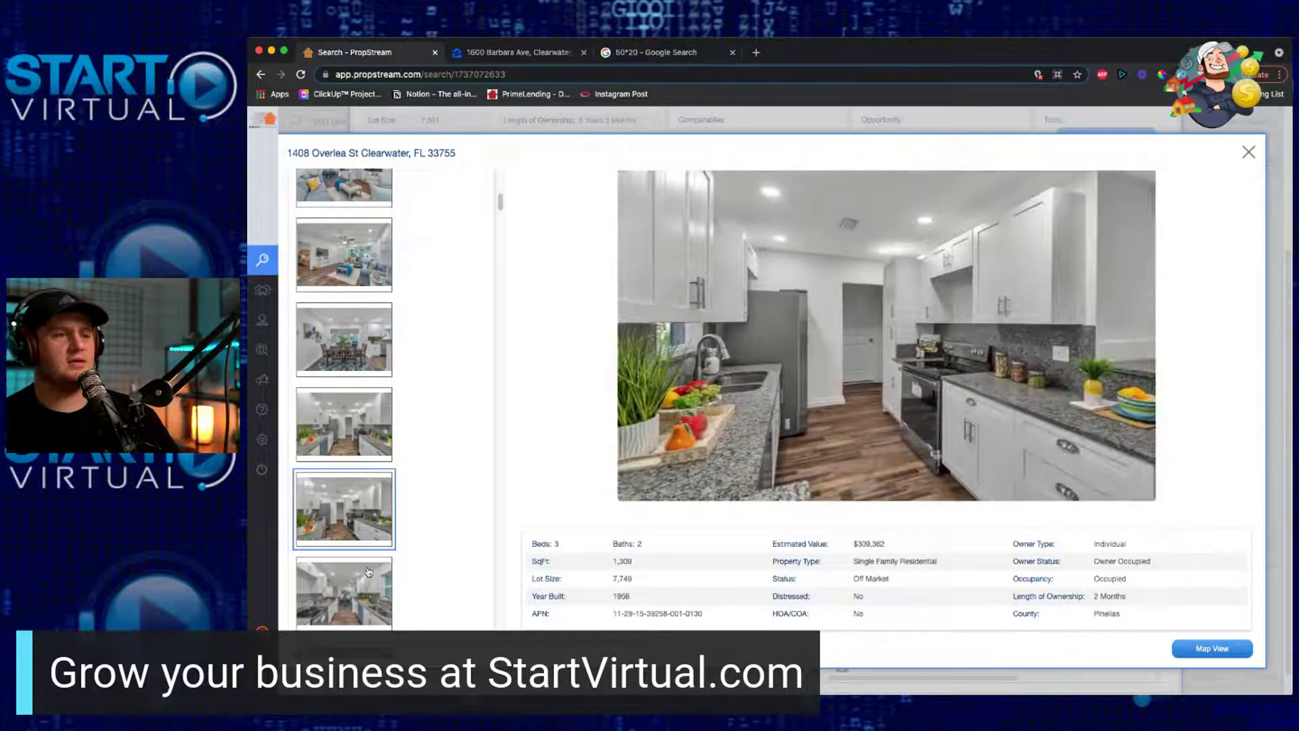
left_click(362, 434)
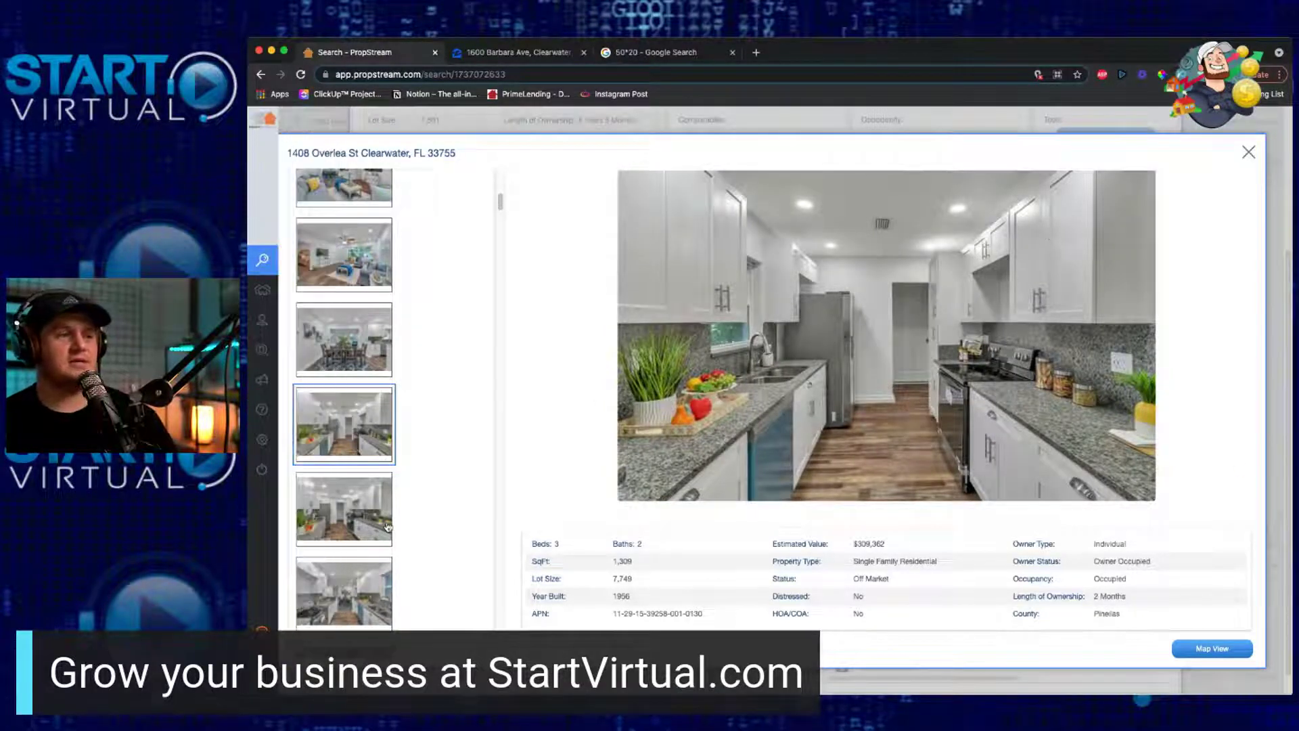
scroll(352, 509, "down", 2)
left_click(352, 509)
Step: View the comp's dining-kitchen, fridge kitchen and first dining-room photos
left_click(361, 568)
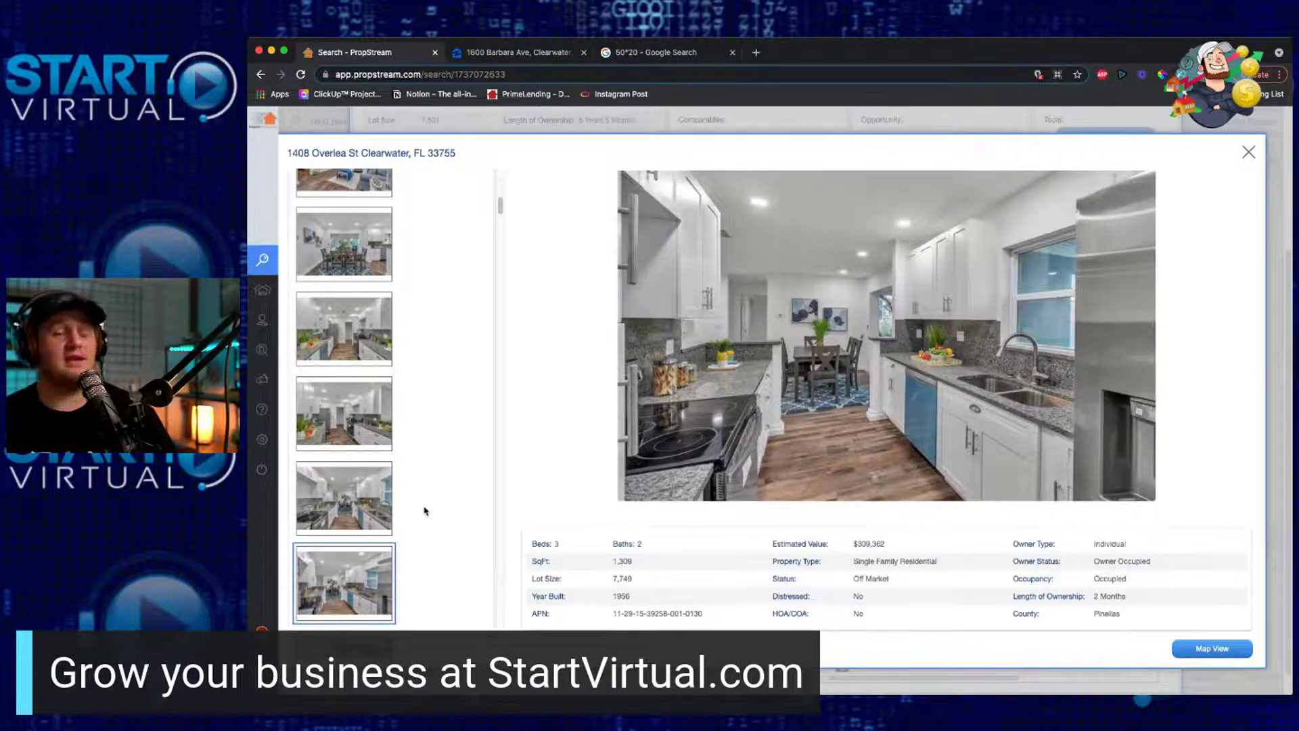
scroll(384, 584, "down", 2)
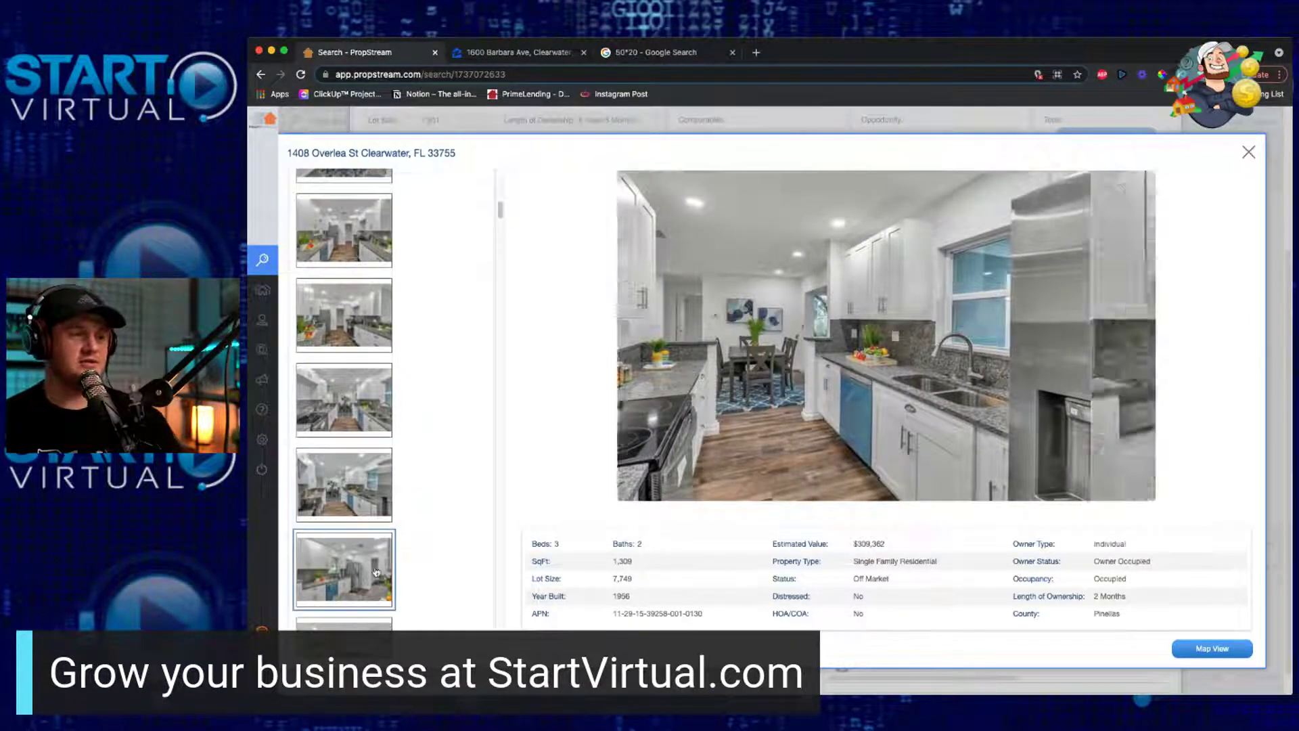
left_click(378, 579)
left_click(356, 619)
scroll(355, 601, "down", 2)
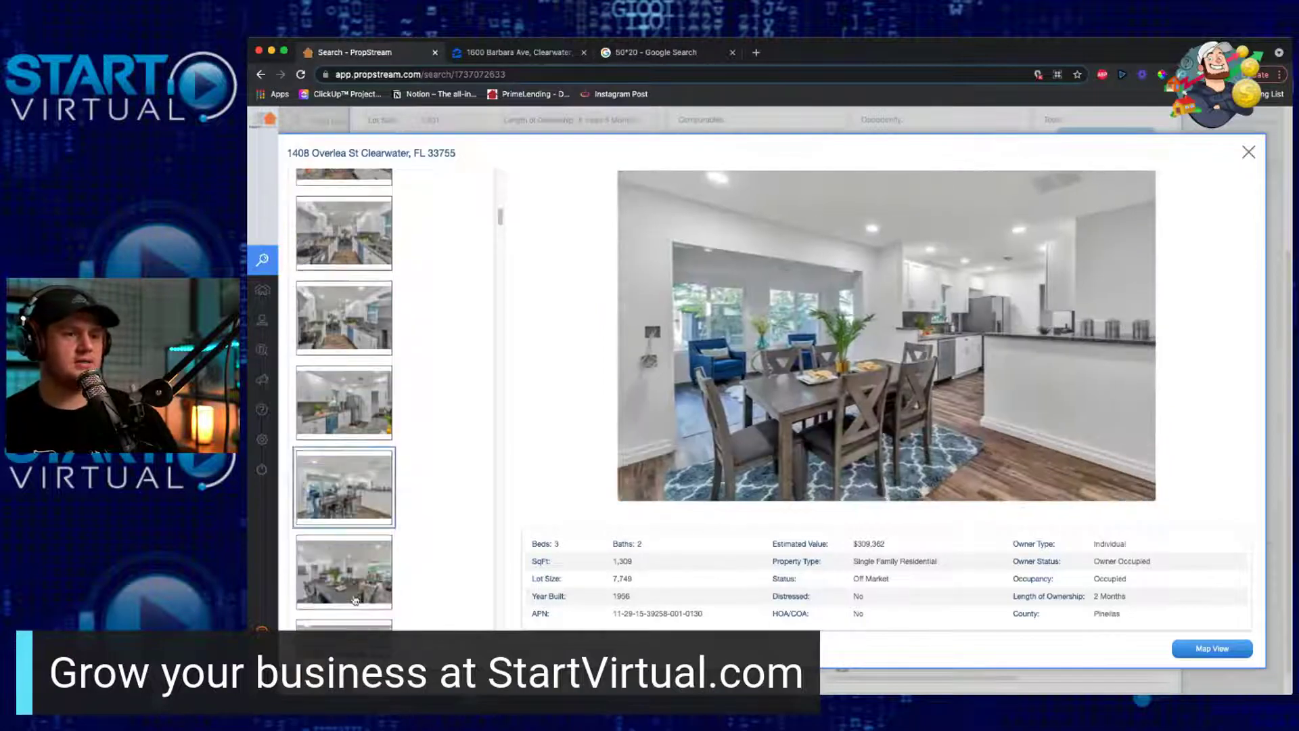
left_click(356, 601)
left_click(355, 624)
Step: Page through more dining-room views, the blue-chair sunroom and the living-dining photo
scroll(359, 595, "down", 3)
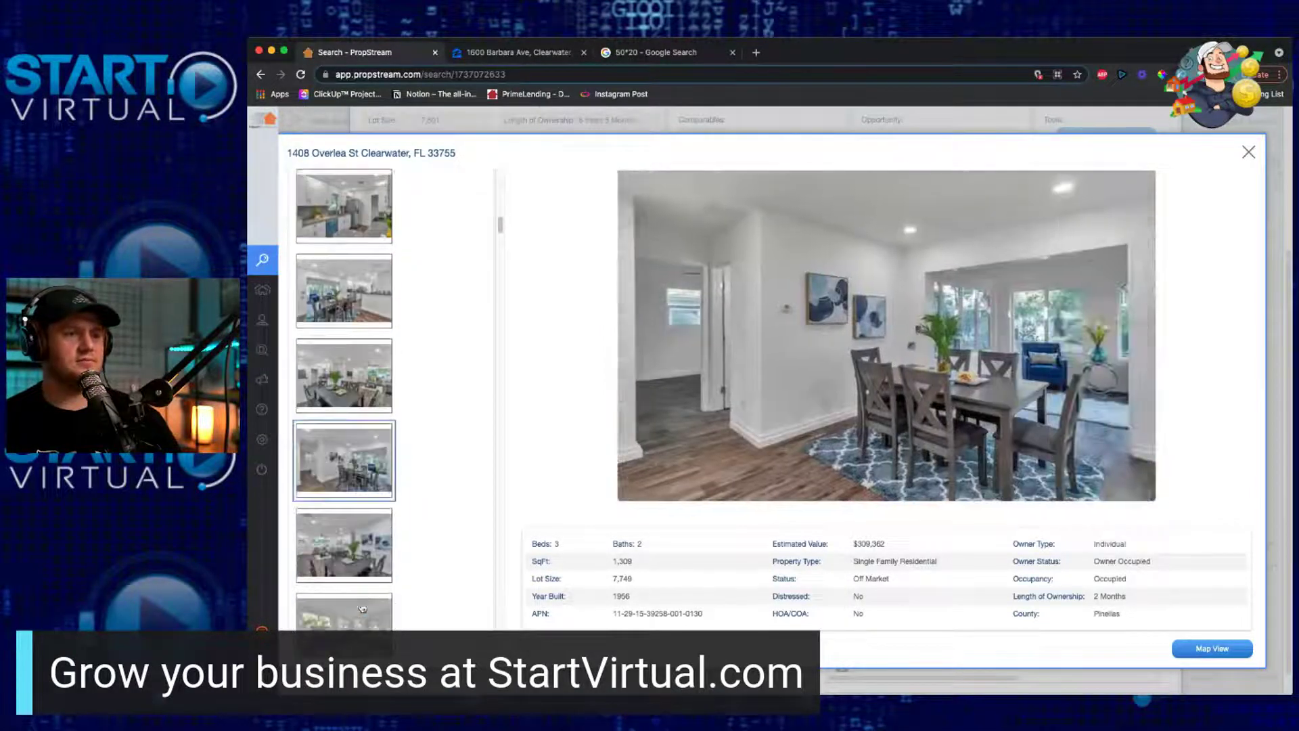
left_click(363, 568)
left_click(362, 614)
scroll(362, 612, "down", 3)
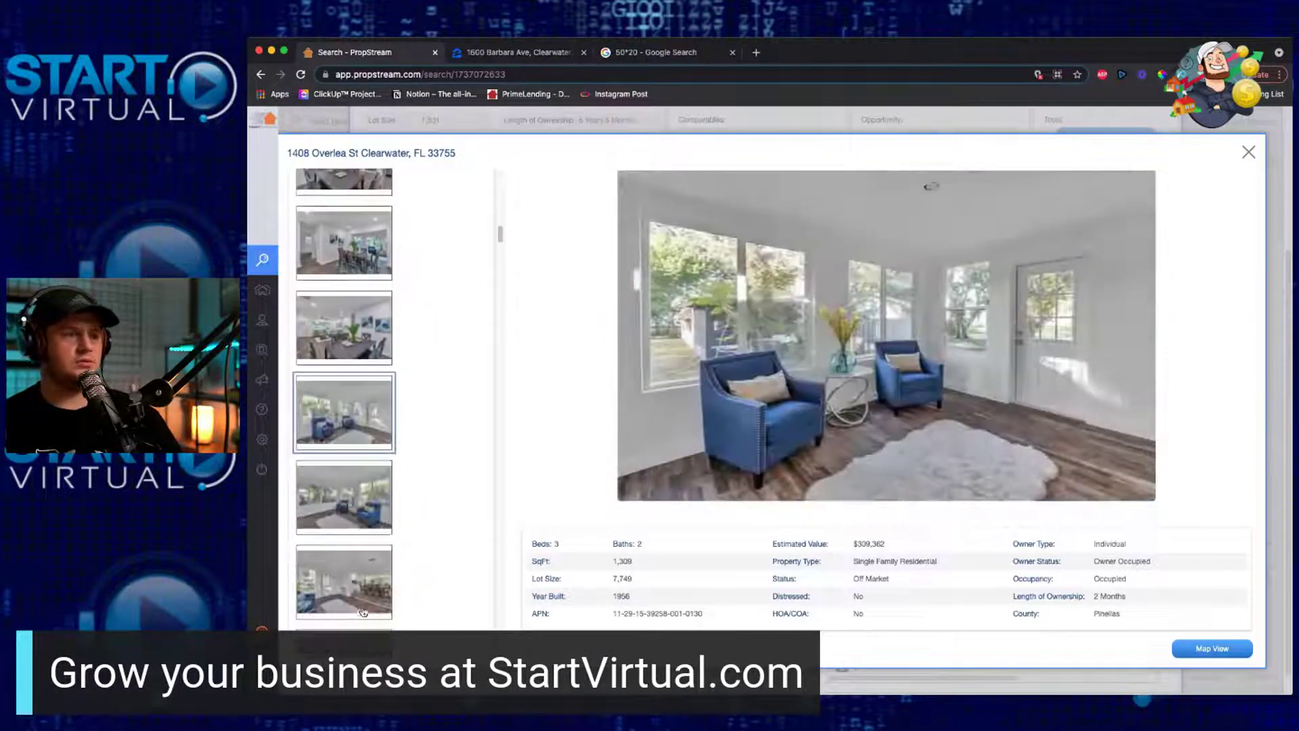
left_click(373, 533)
left_click(355, 574)
scroll(355, 574, "down", 1)
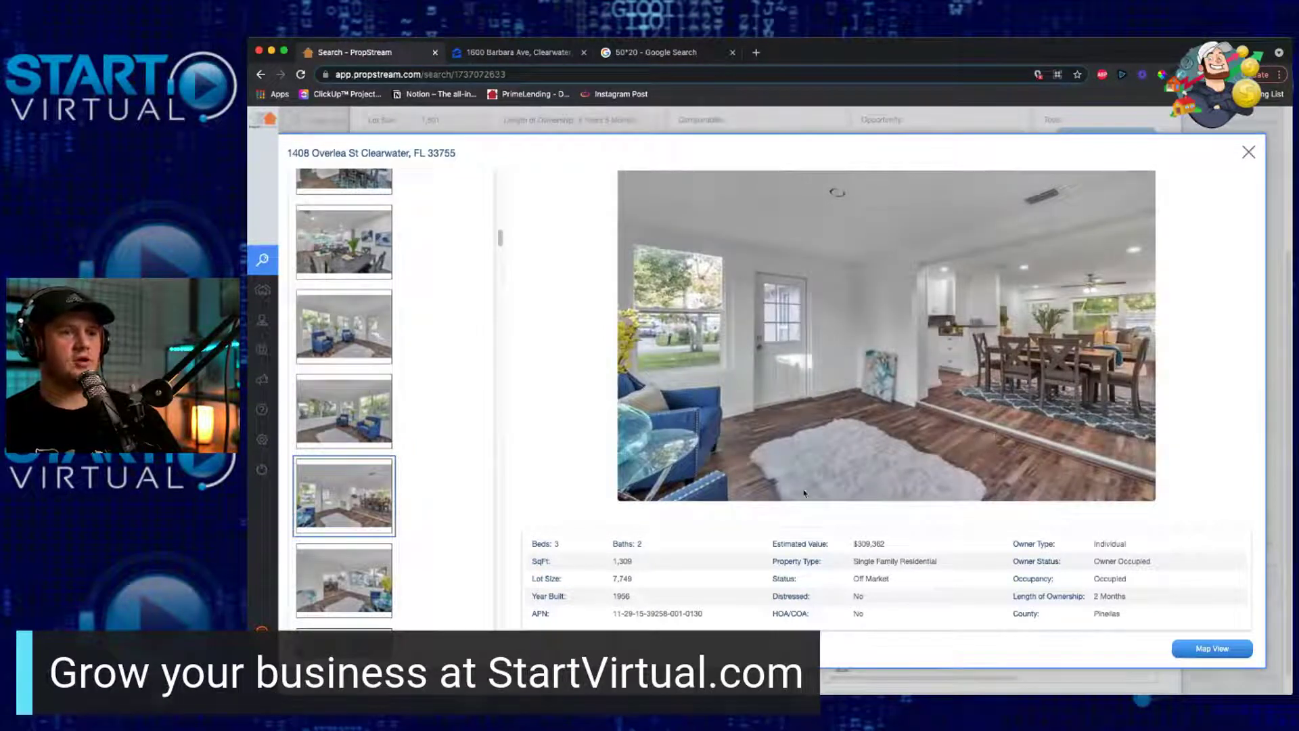
Step: View the first bedroom photos and the striped-curtain bathroom shots
left_click(343, 576)
left_click(366, 624)
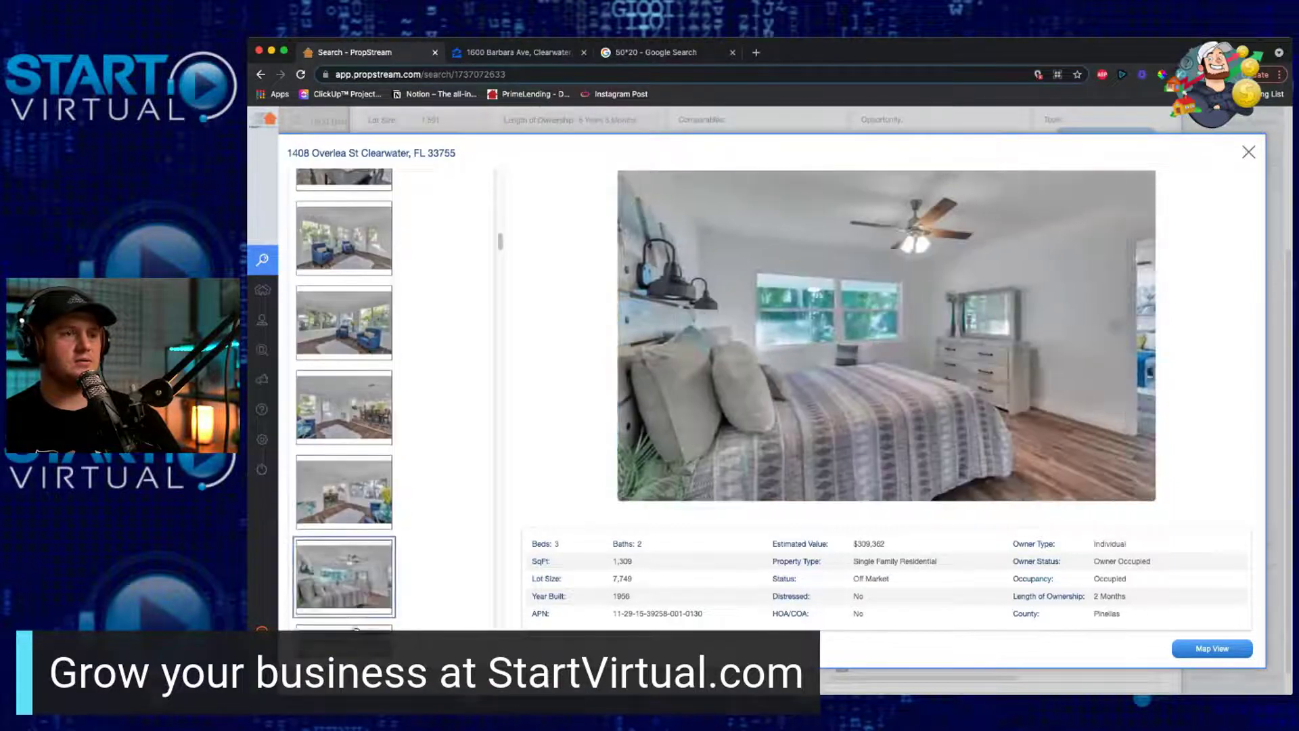
left_click(371, 619)
scroll(374, 547, "down", 5)
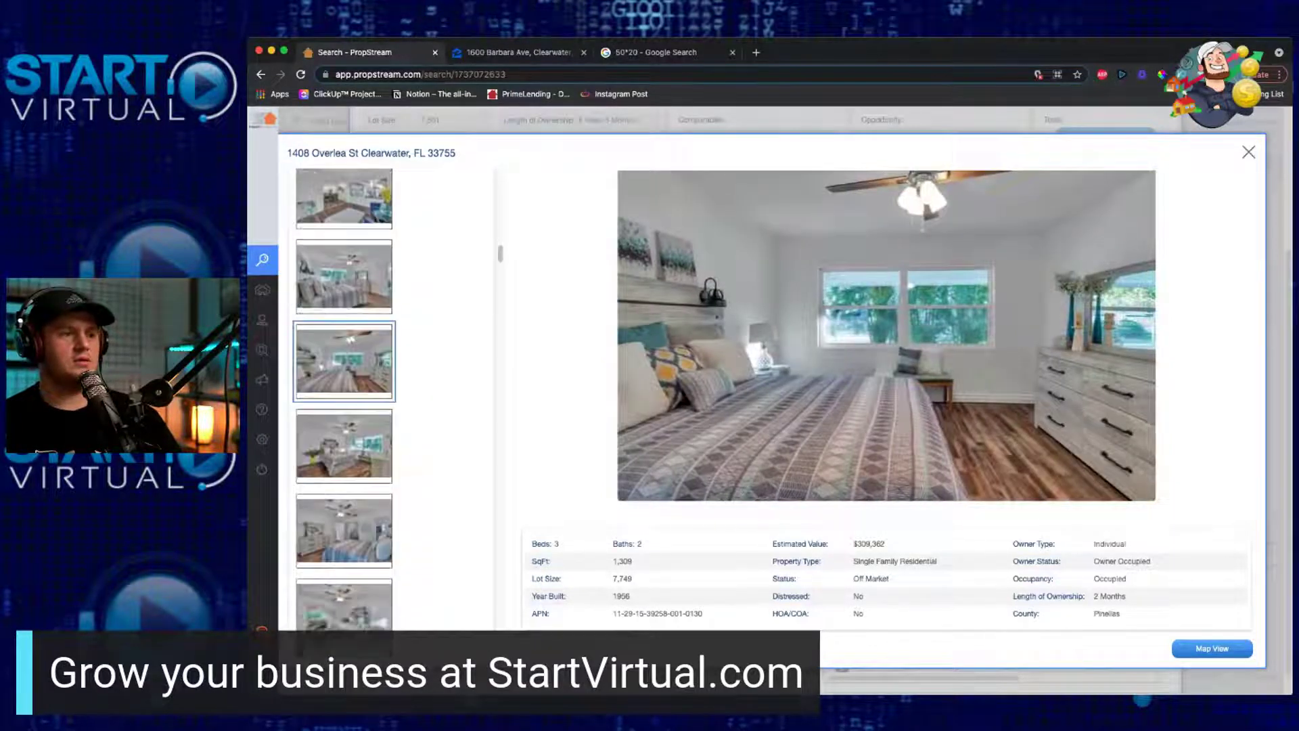
left_click(364, 488)
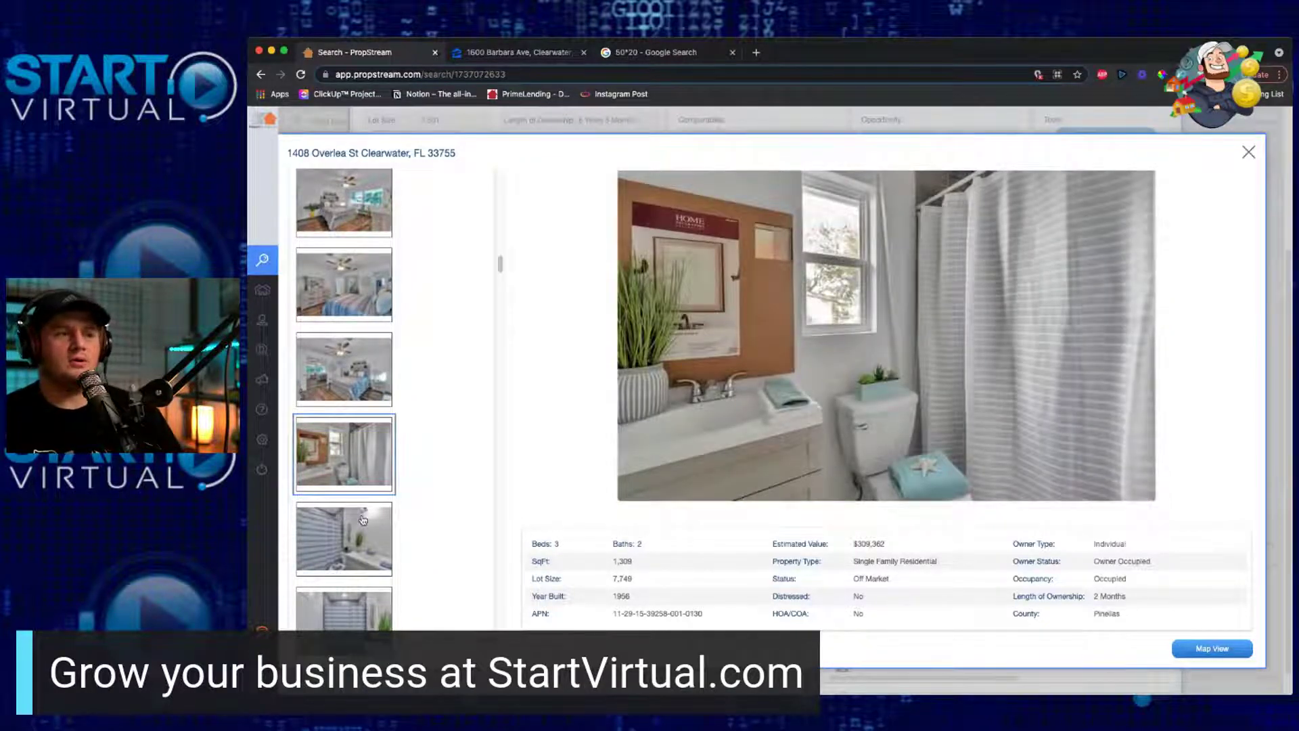
left_click(364, 520)
left_click(370, 621)
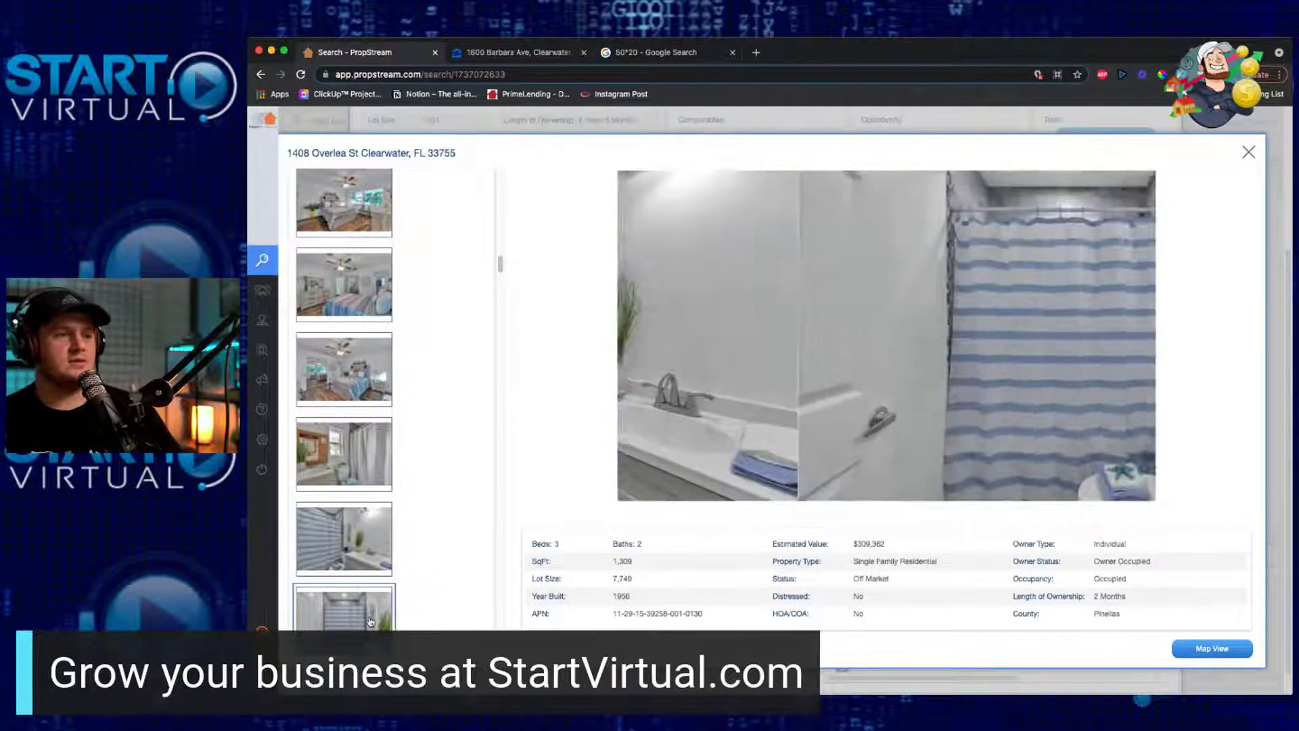
scroll(370, 621, "down", 3)
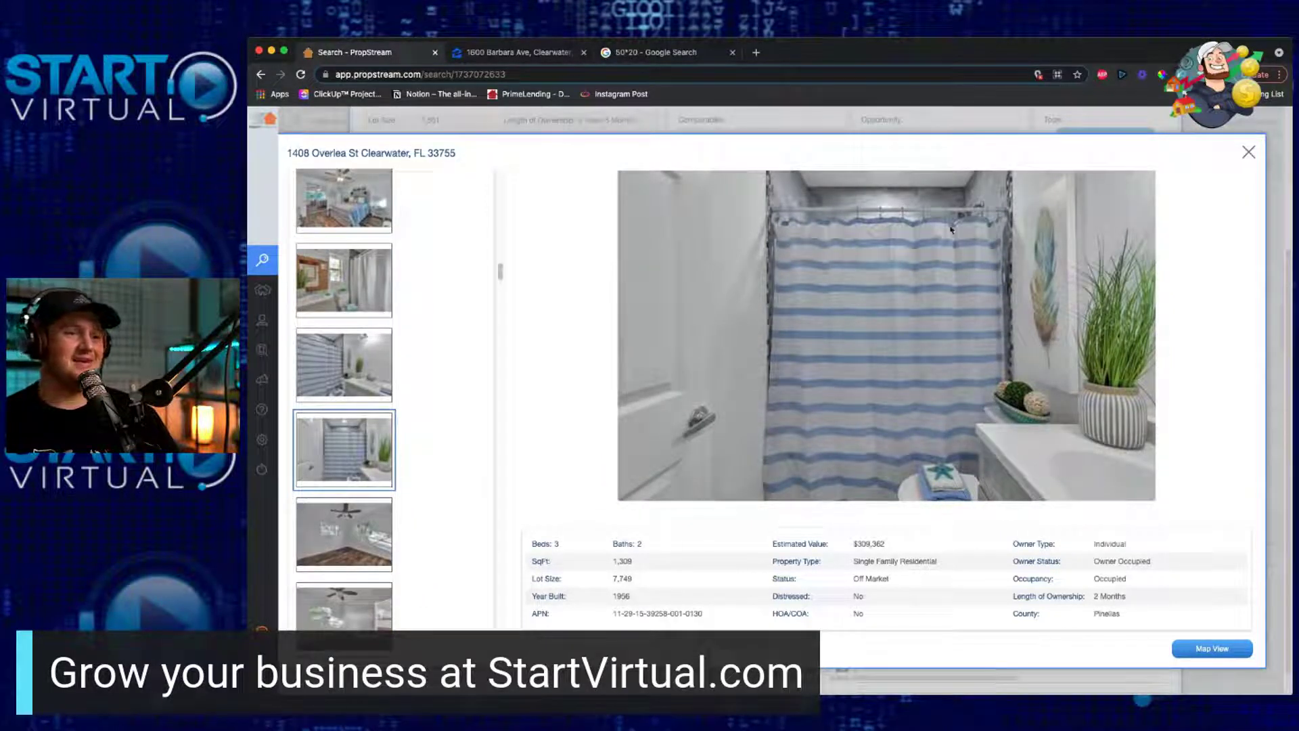
Step: Page through the ceiling-fan bedroom photos, ending at the large-window bedroom
left_click(357, 538)
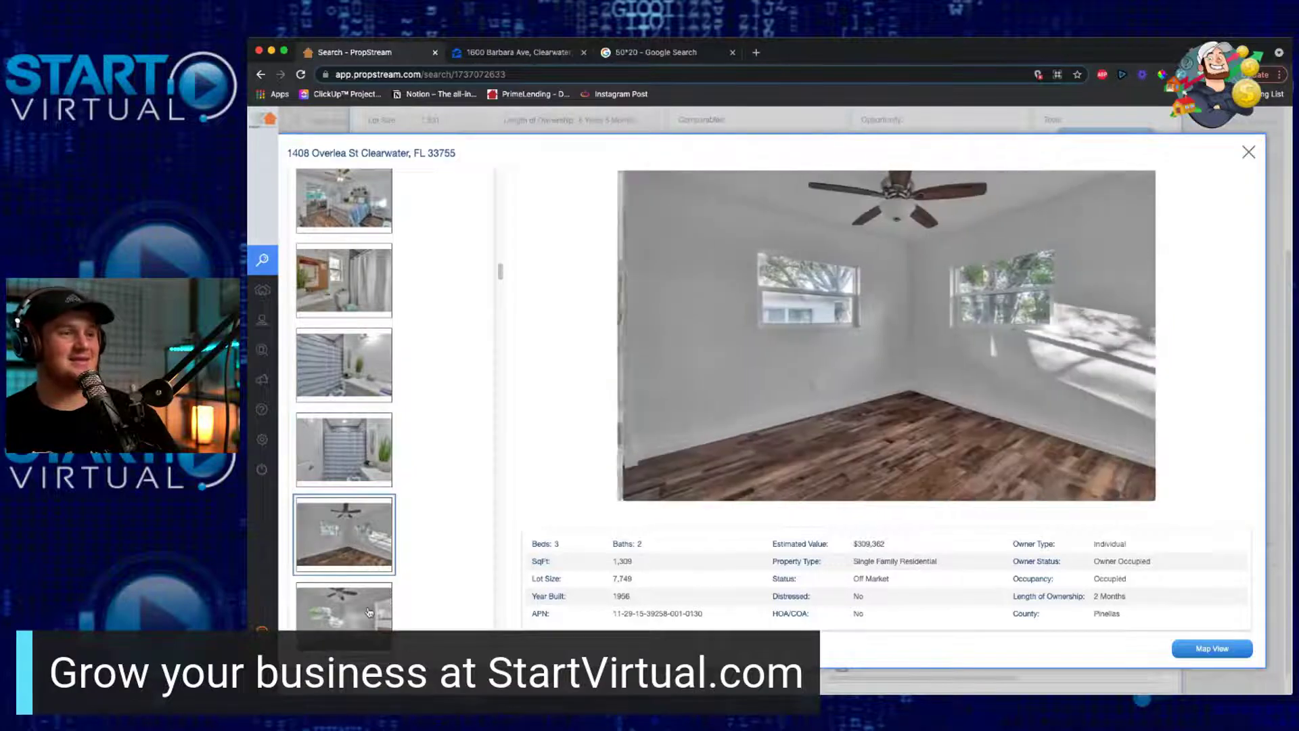
left_click(369, 611)
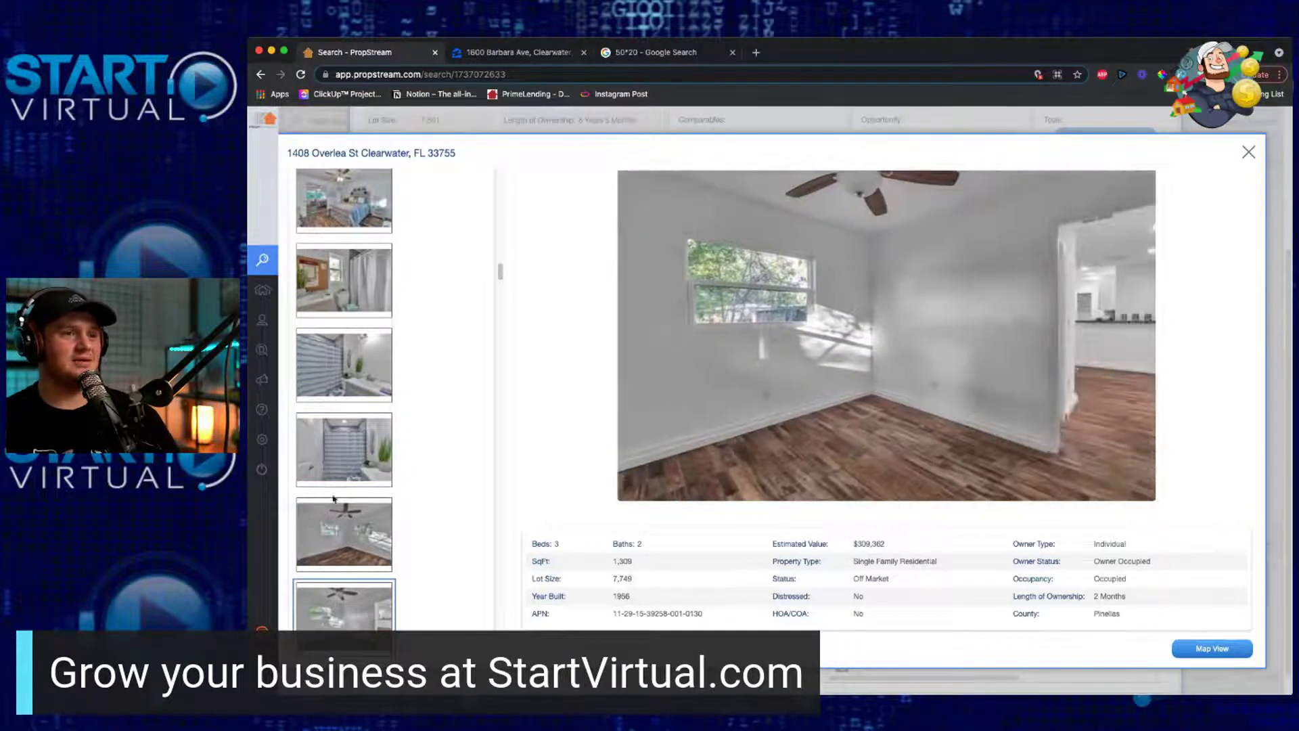
left_click(344, 518)
left_click(347, 619)
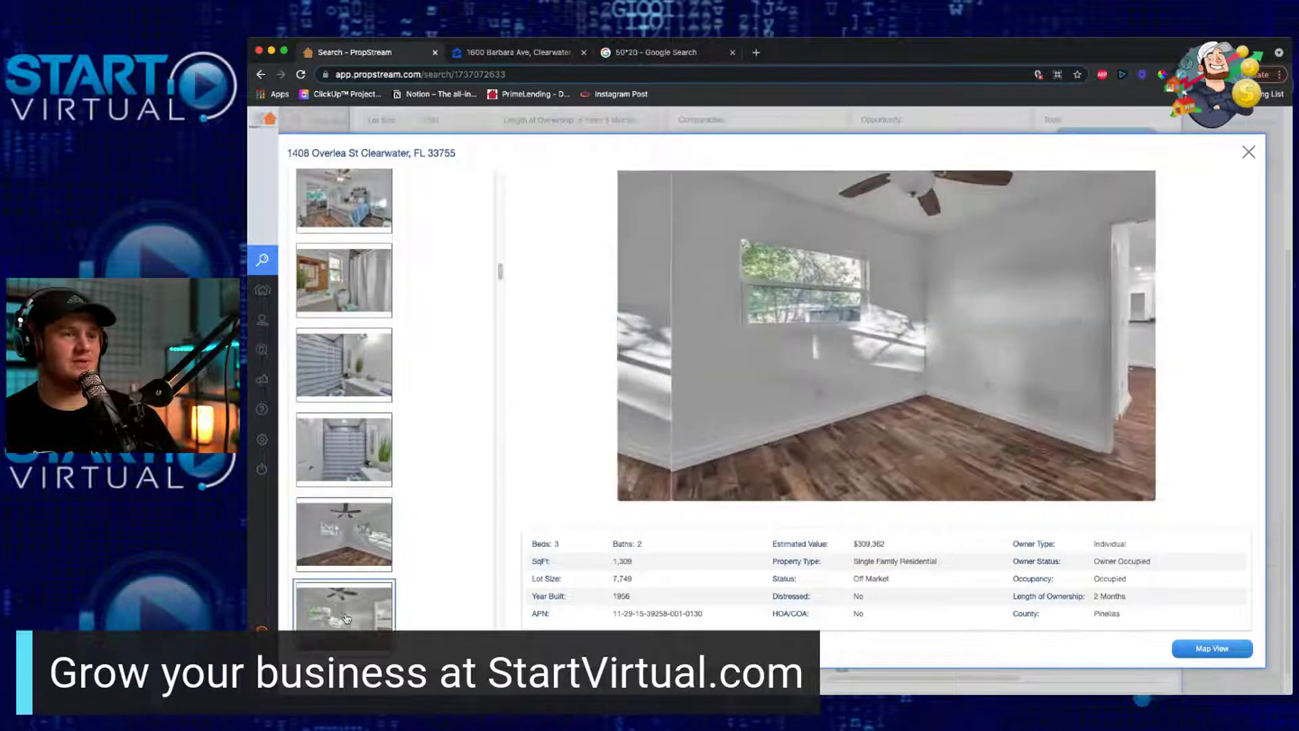
scroll(366, 589, "down", 3)
left_click(358, 528)
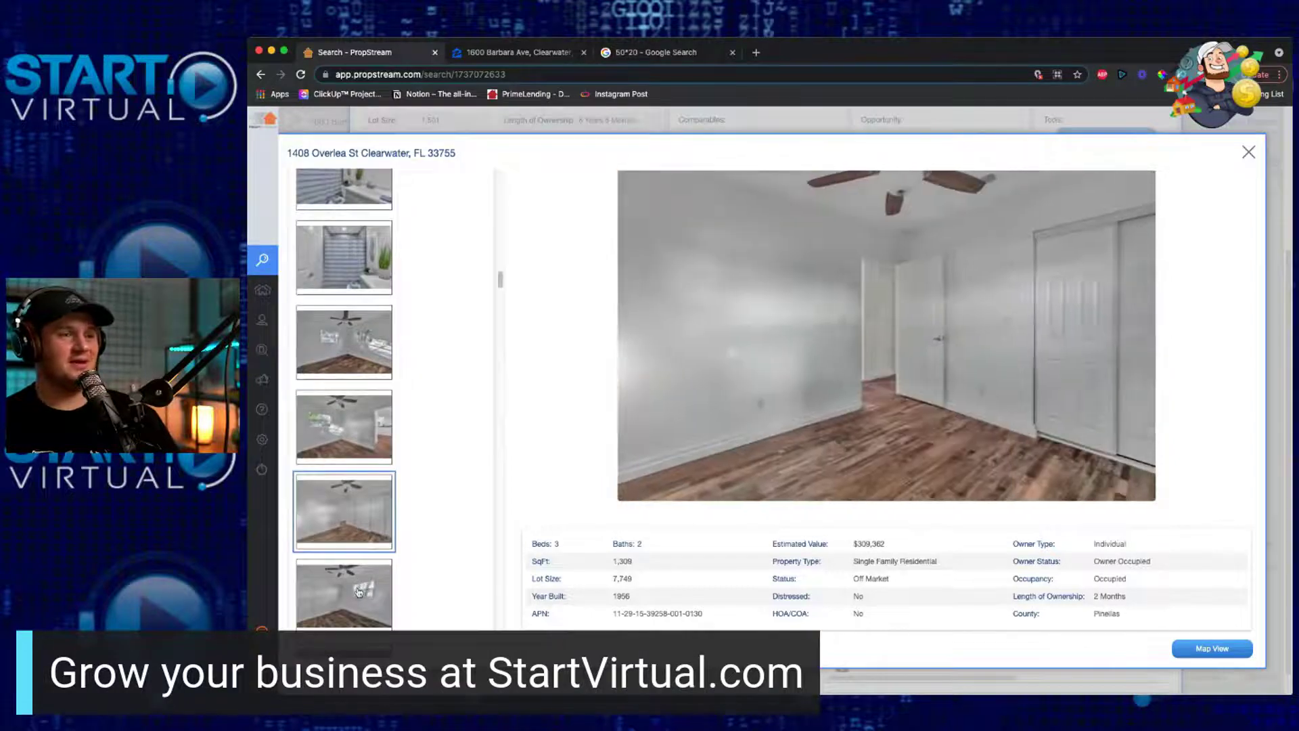
left_click(358, 592)
scroll(369, 621, "down", 3)
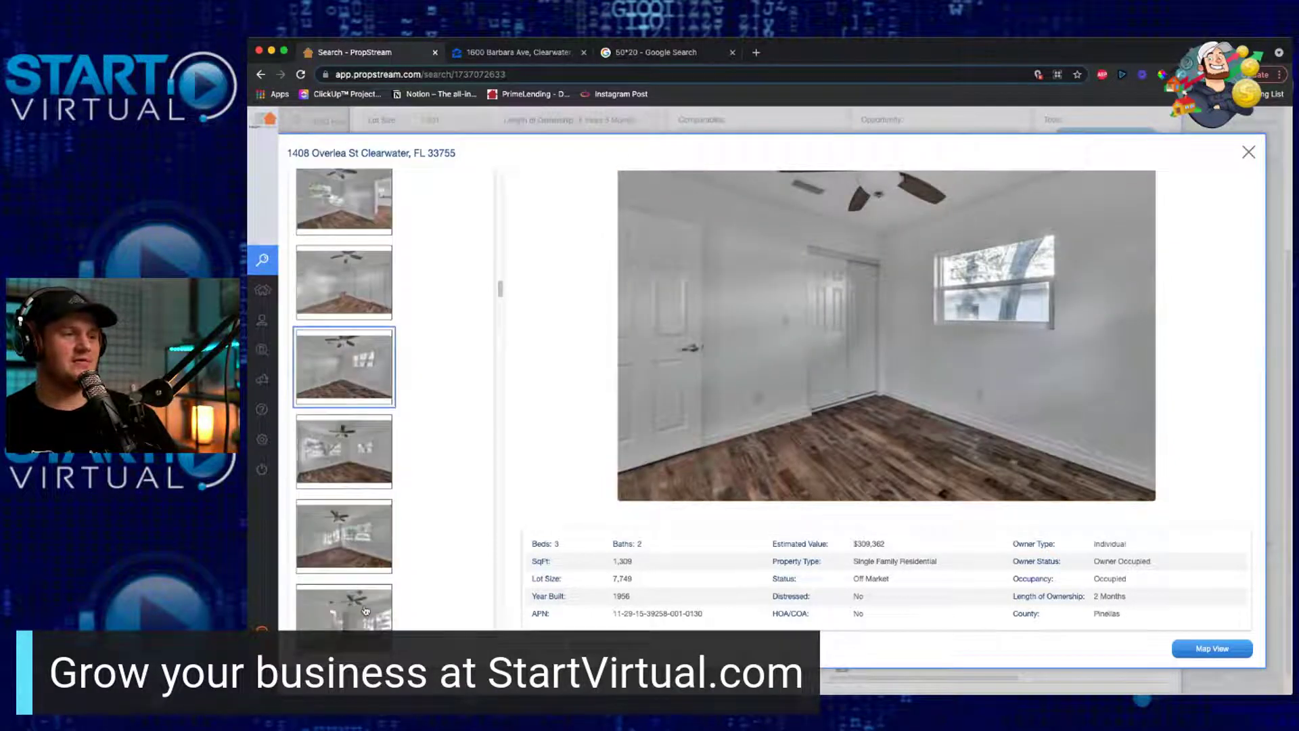
left_click(362, 435)
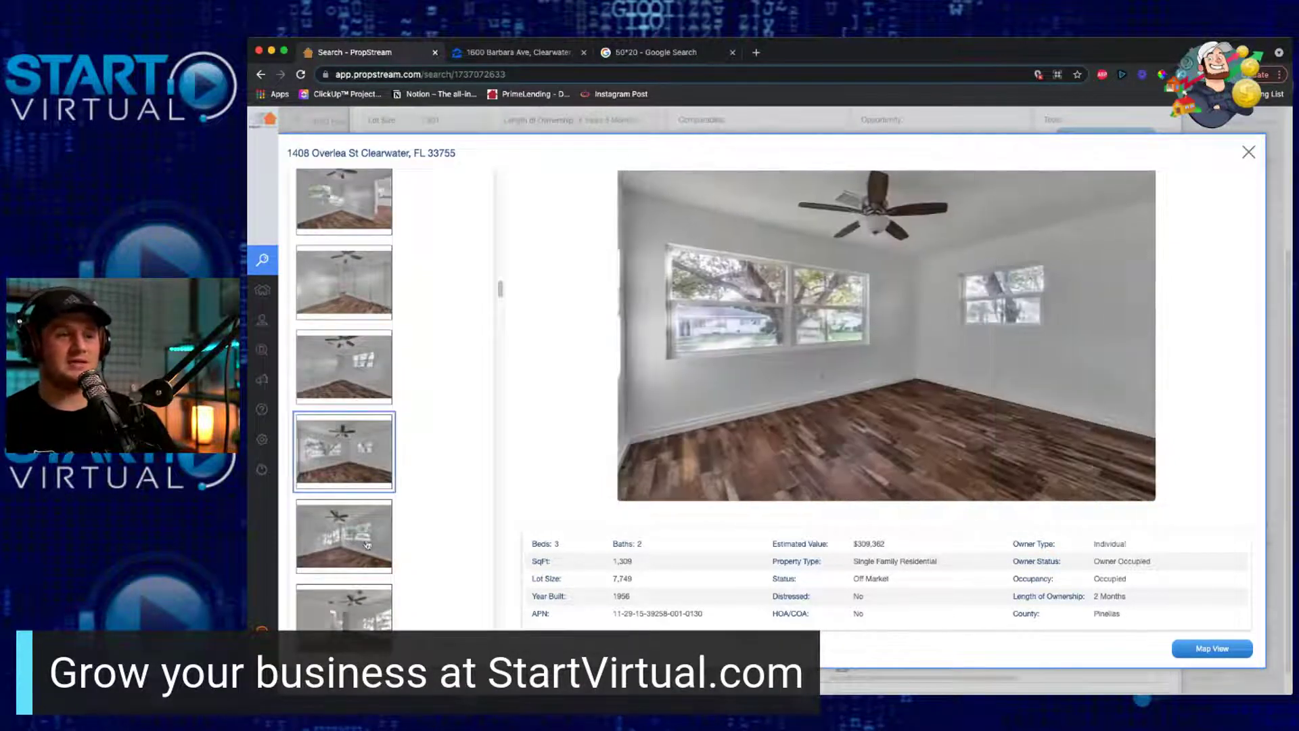
left_click(366, 548)
scroll(358, 594, "down", 3)
Step: View the garage and house exterior photos from several sides
left_click(353, 509)
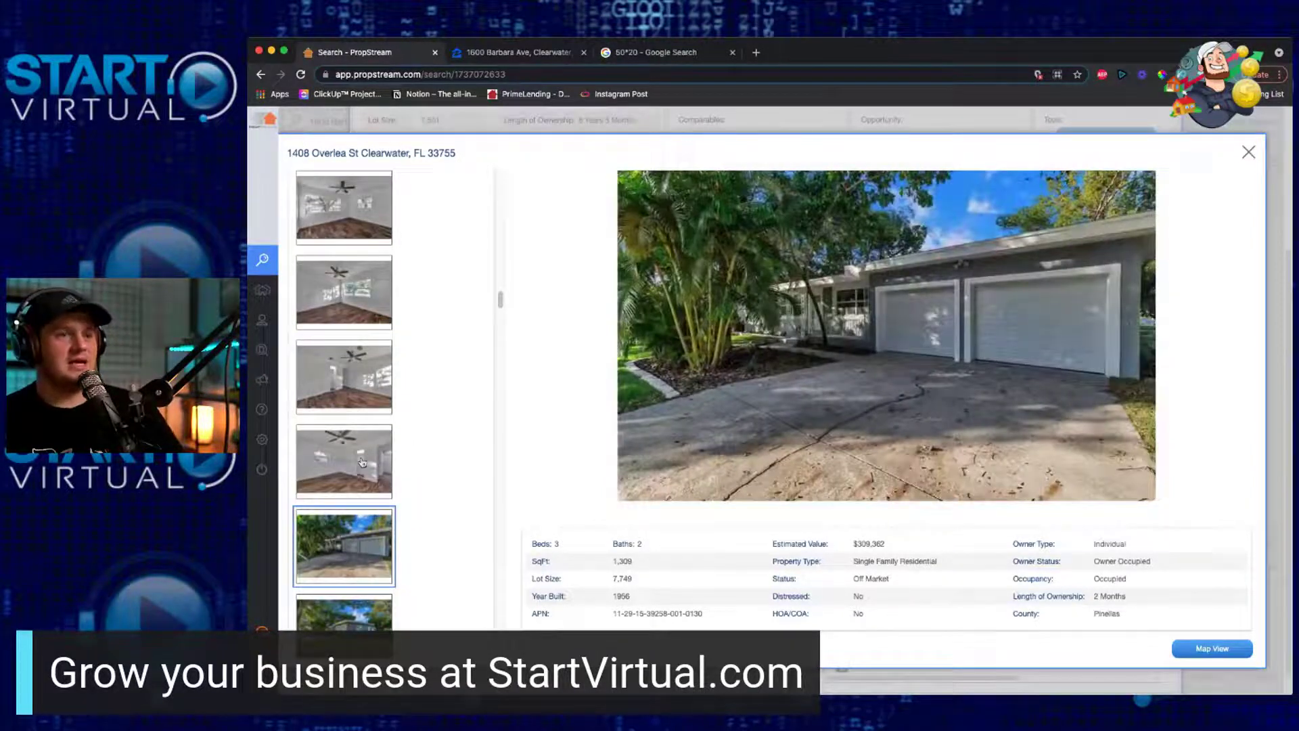
left_click(362, 473)
left_click(370, 608)
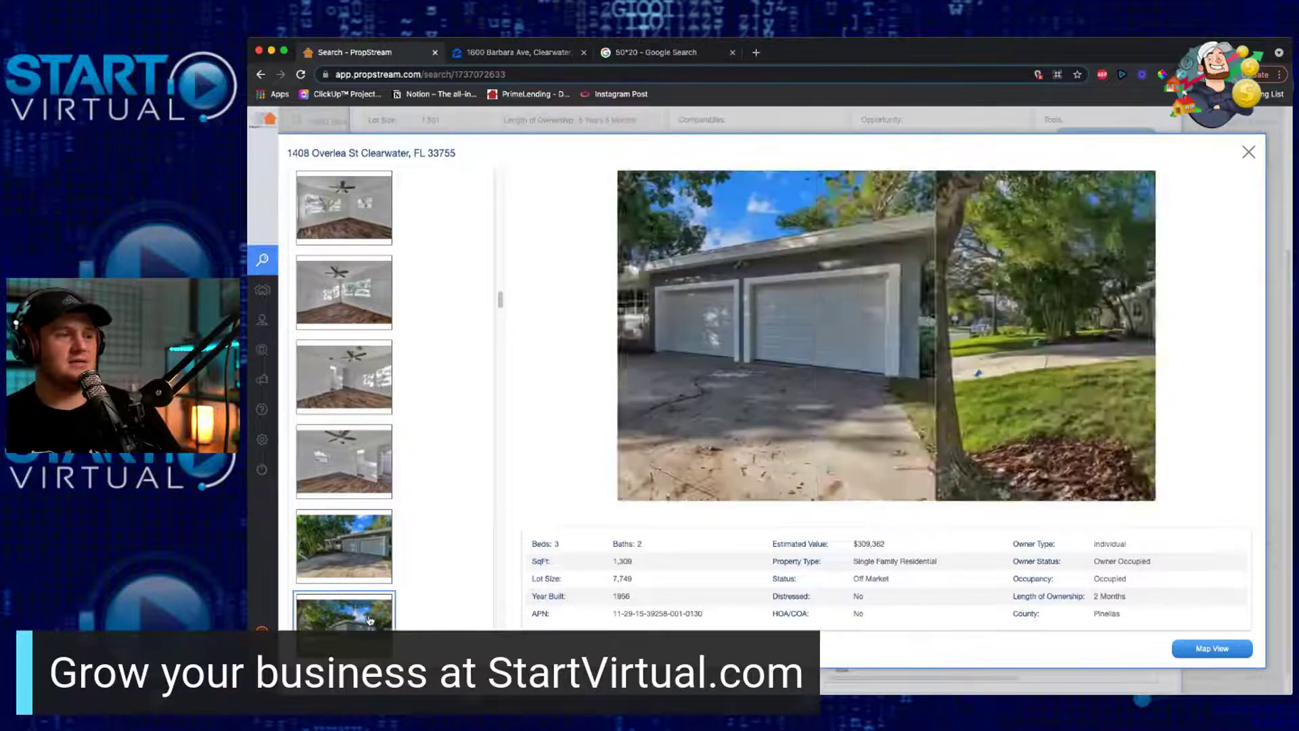
left_click(365, 616)
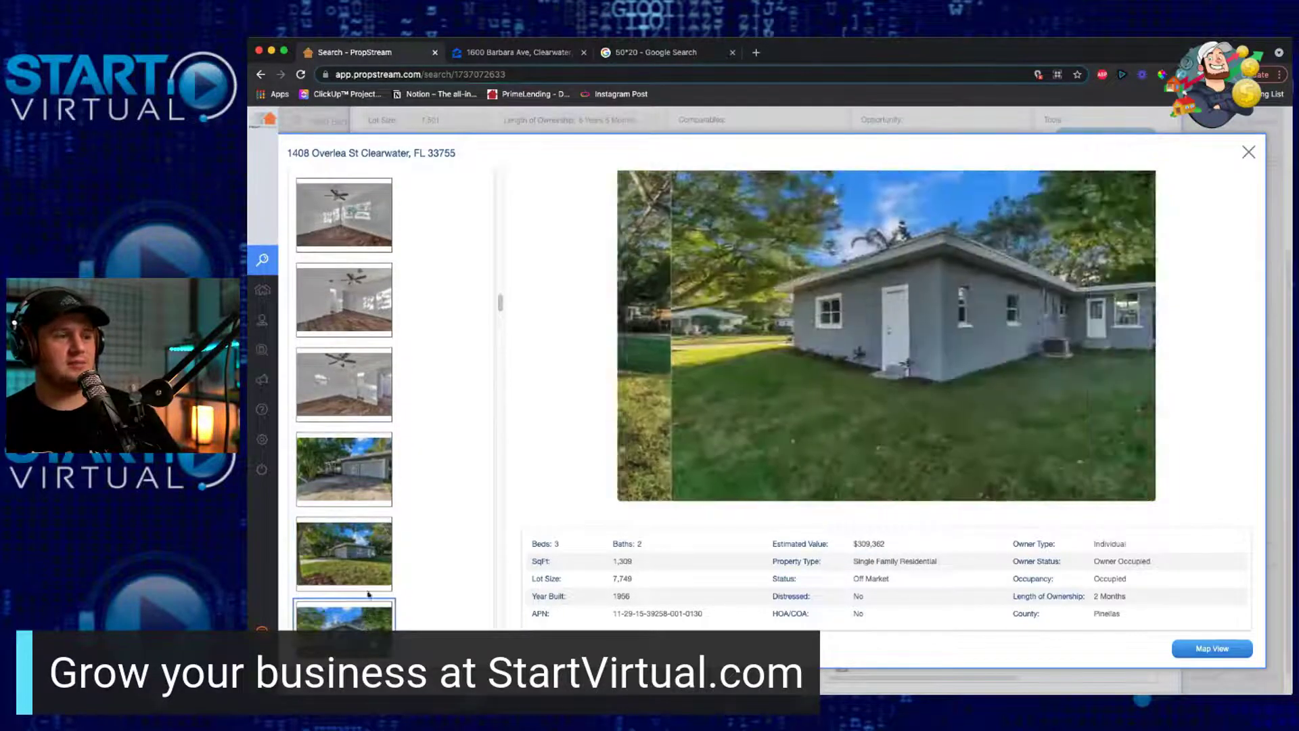
left_click(363, 551)
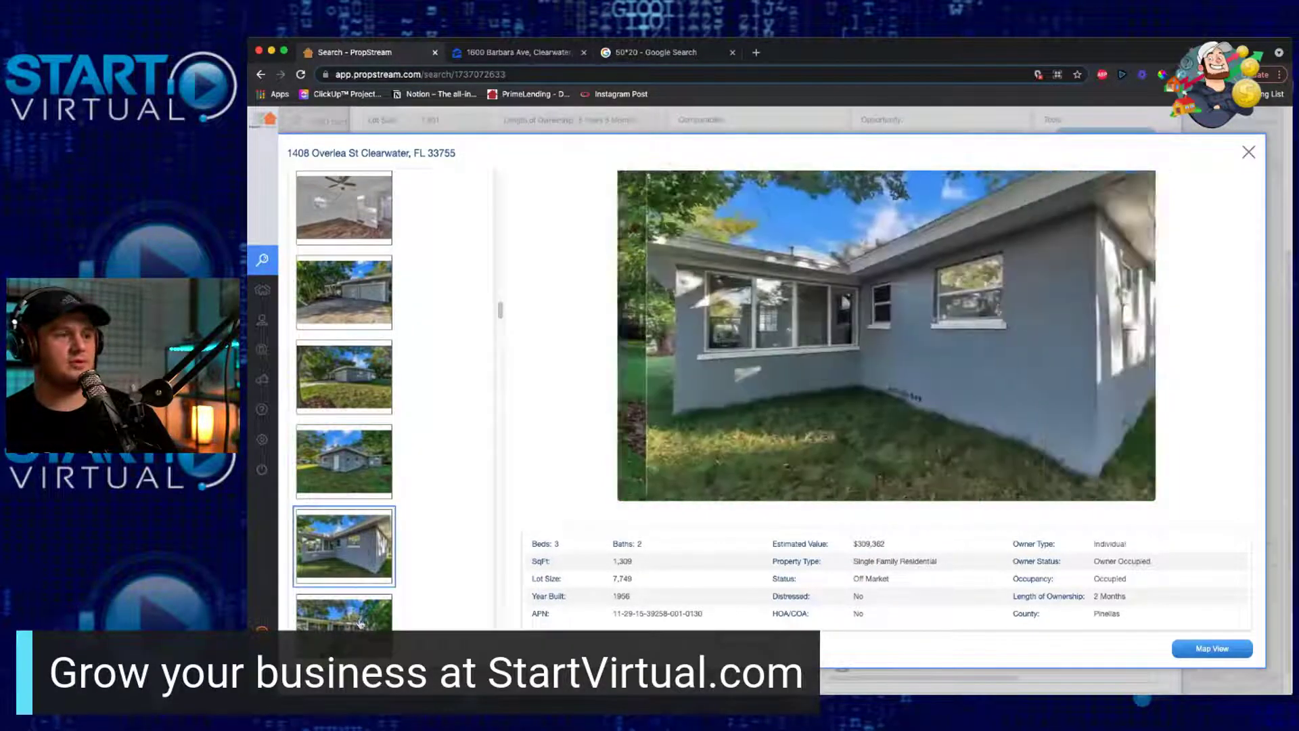
left_click(349, 606)
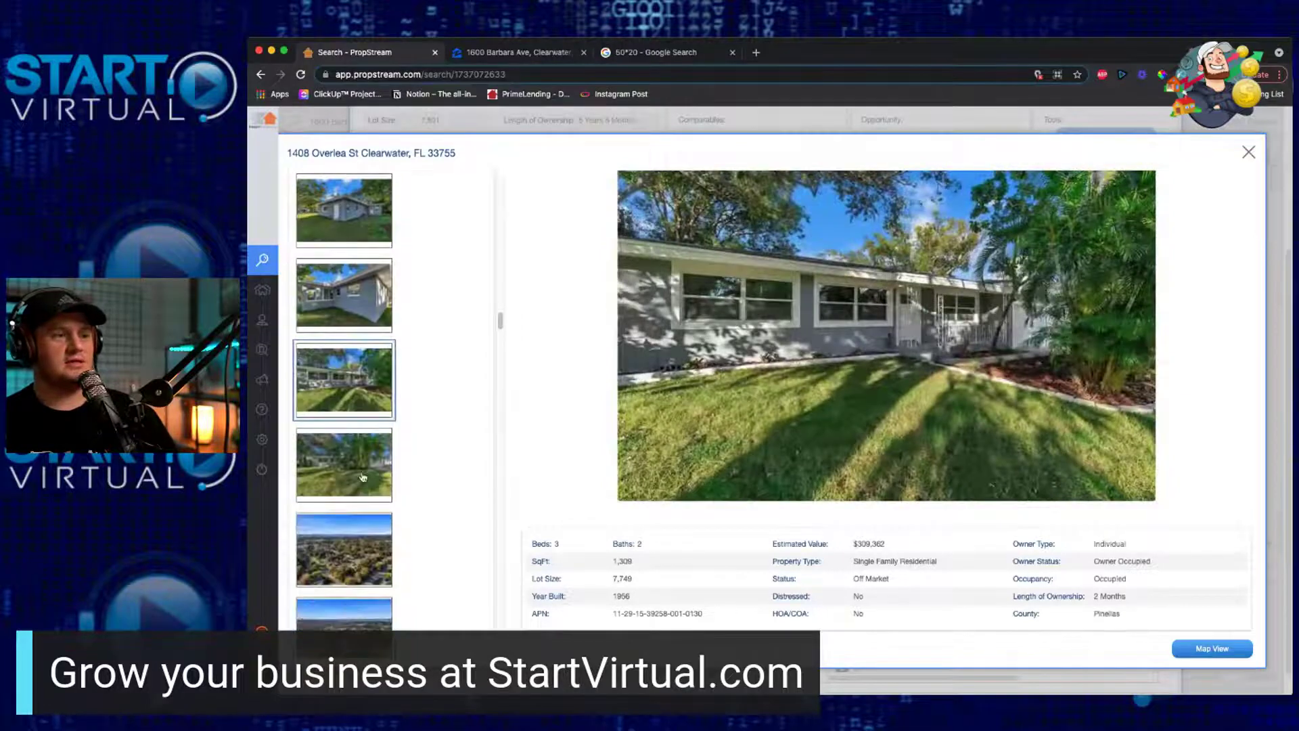
Step: Step through the aerial neighbourhood and front-of-house photos, then close the comp gallery
key("Down")
key("Down")
left_click(340, 614)
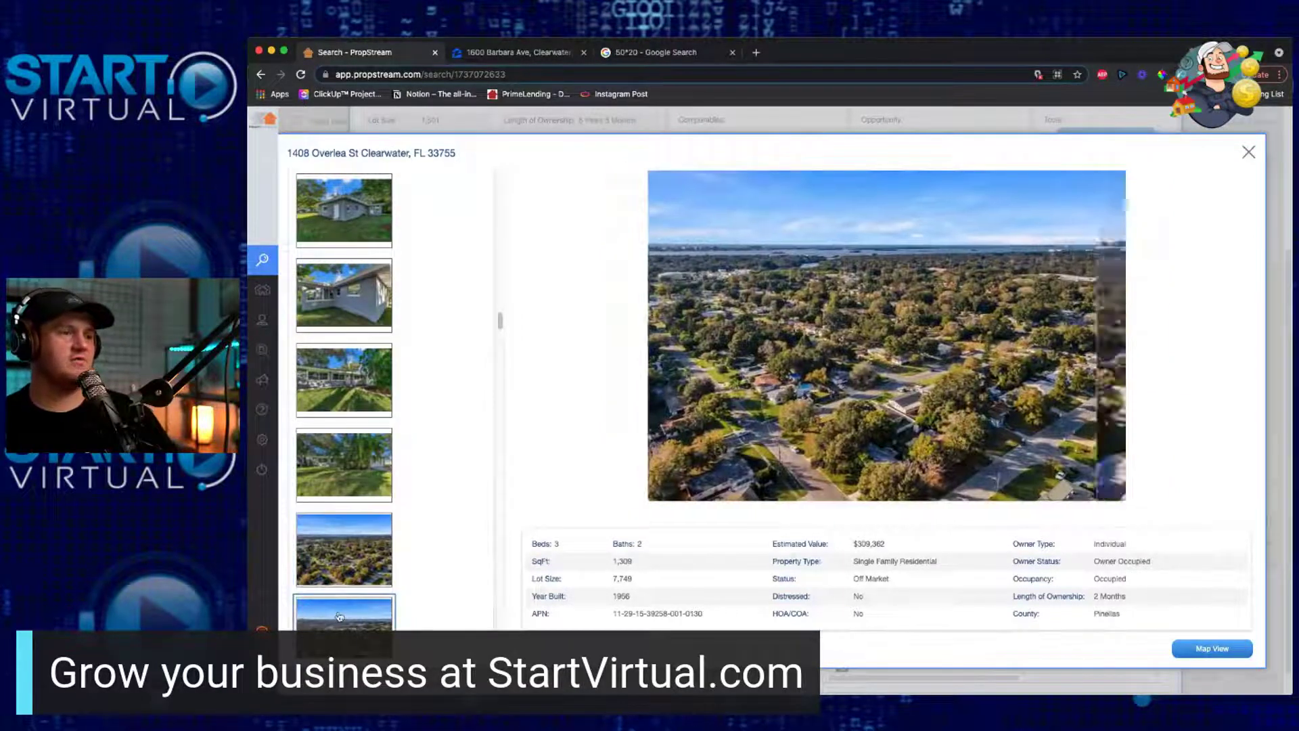
left_click(360, 574)
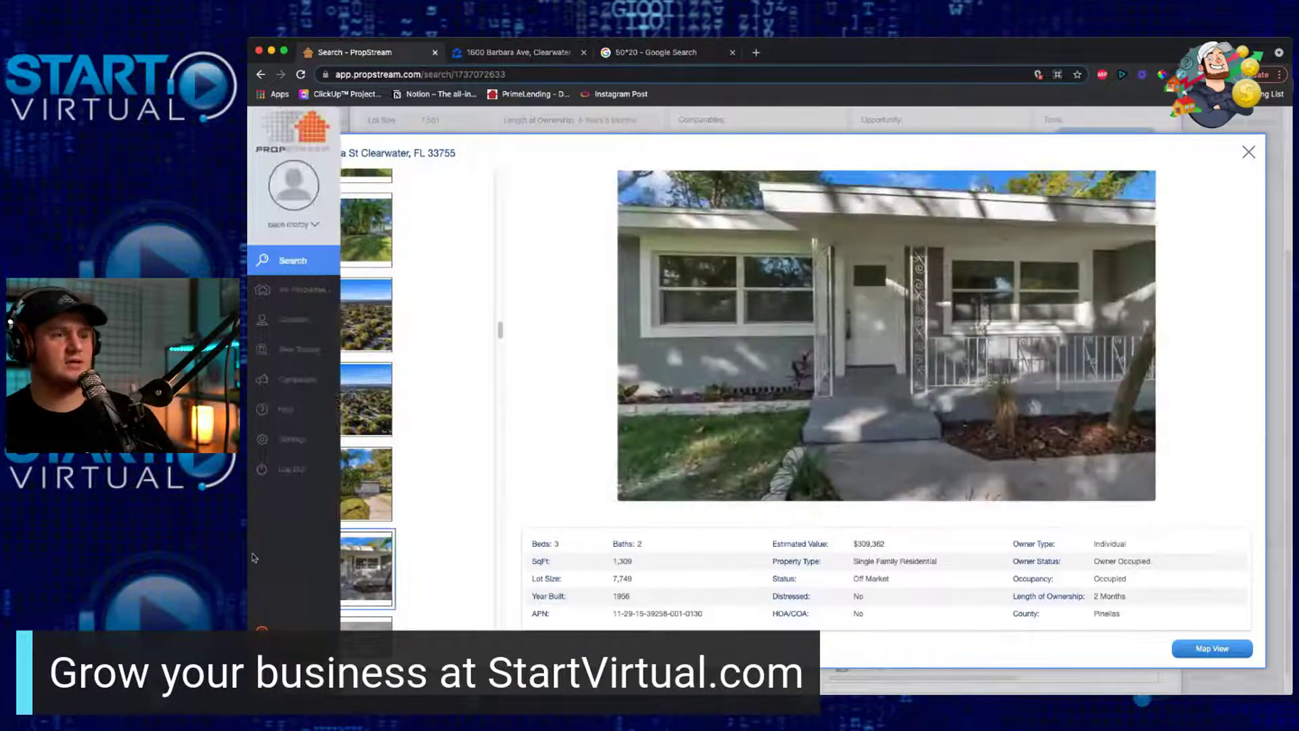
key("Down")
scroll(358, 593, "down", 3)
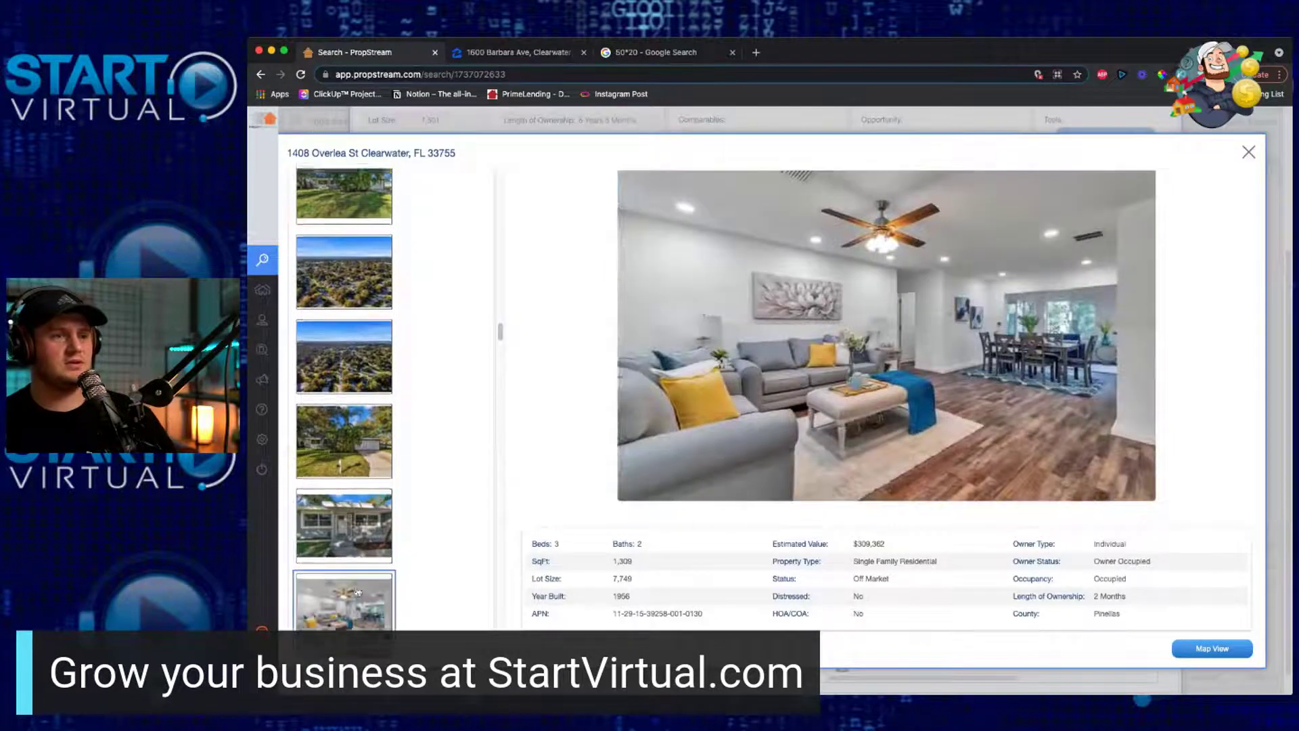
scroll(358, 593, "up", 3)
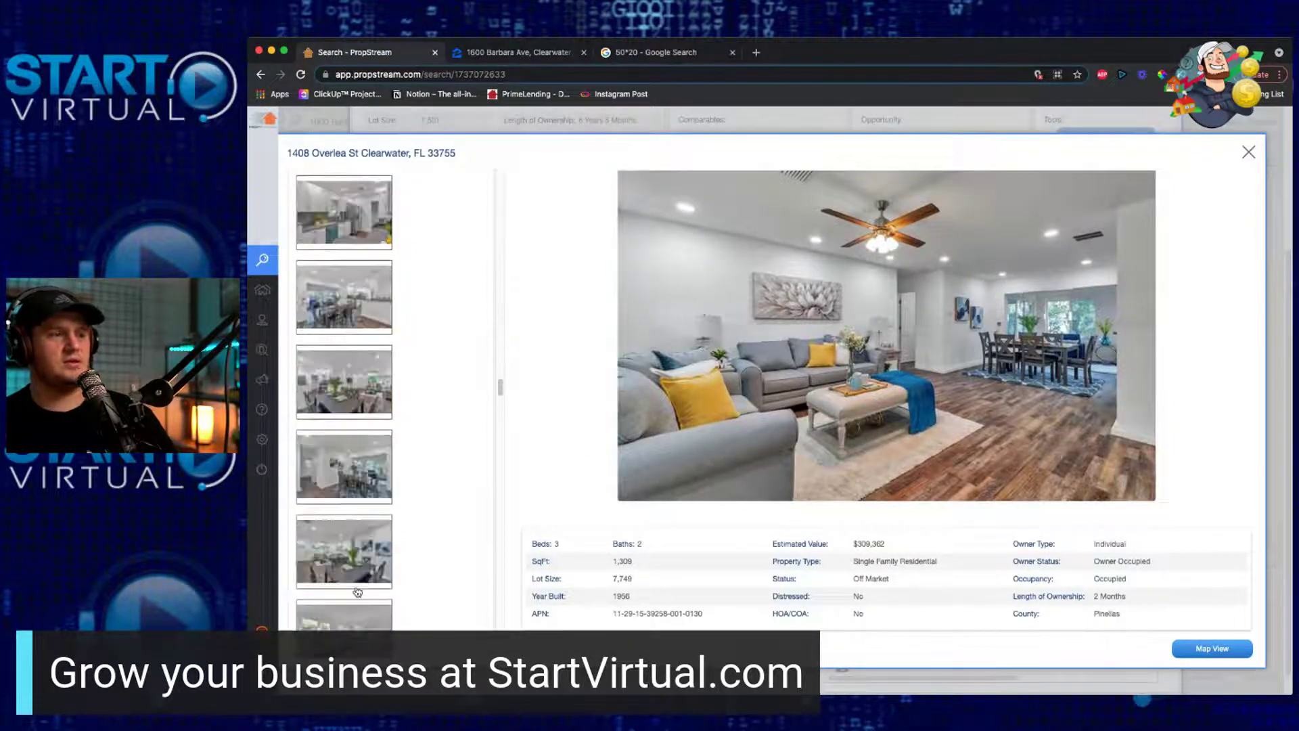
left_click(1249, 153)
Step: Review the report's Documents & Reports and Mortgage & Transaction History sections
scroll(614, 367, "up", 3)
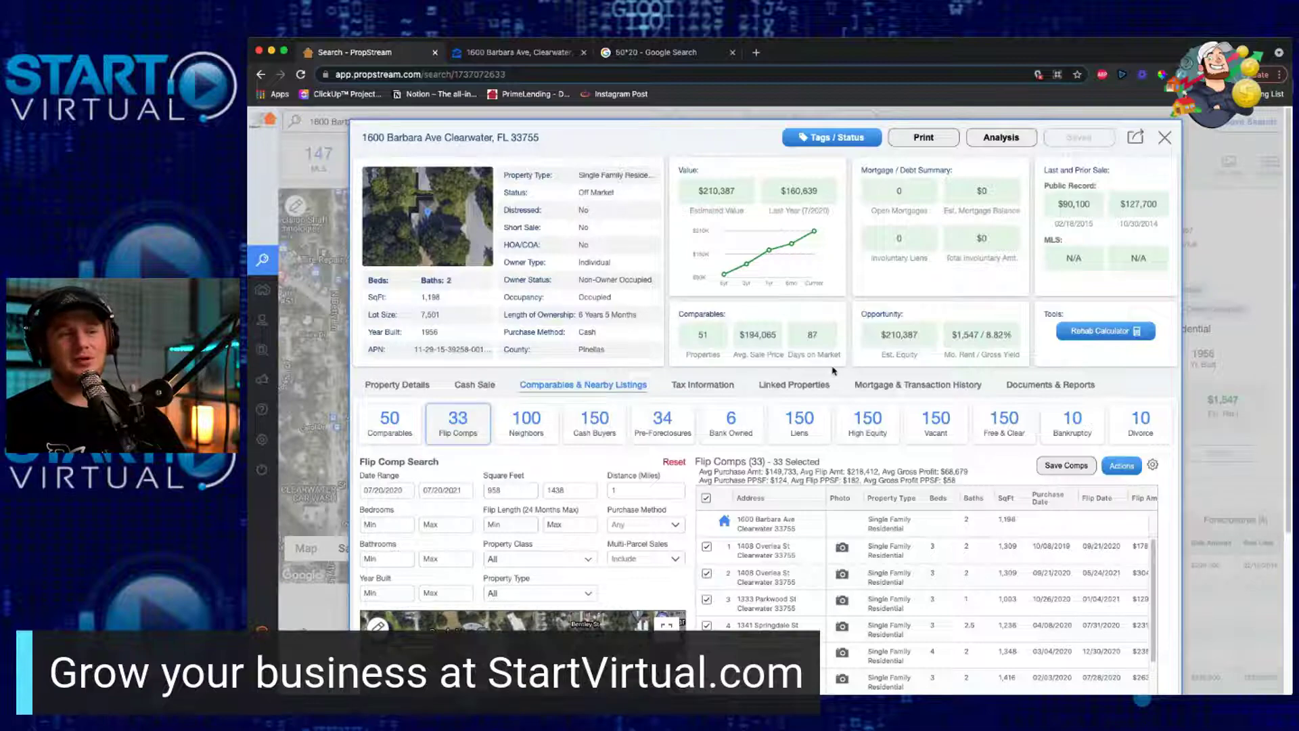
left_click(1050, 385)
scroll(873, 454, "down", 1)
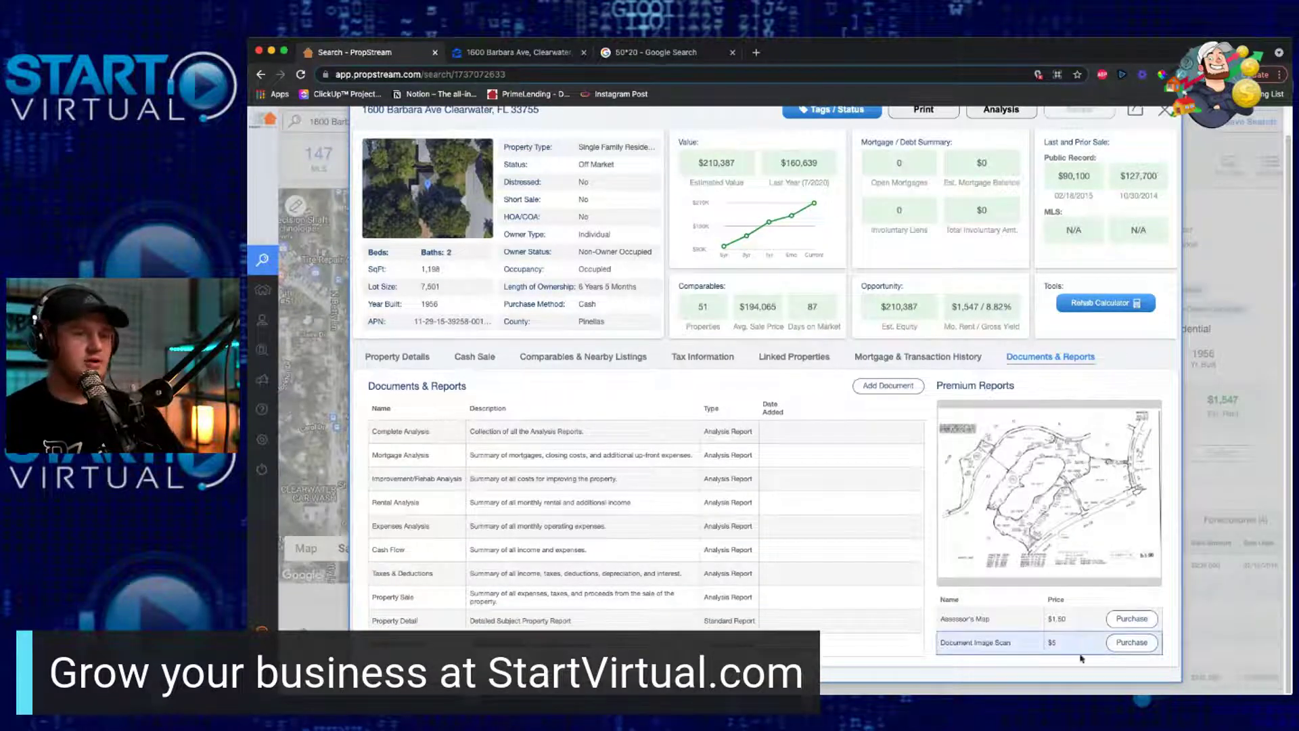
left_click(941, 360)
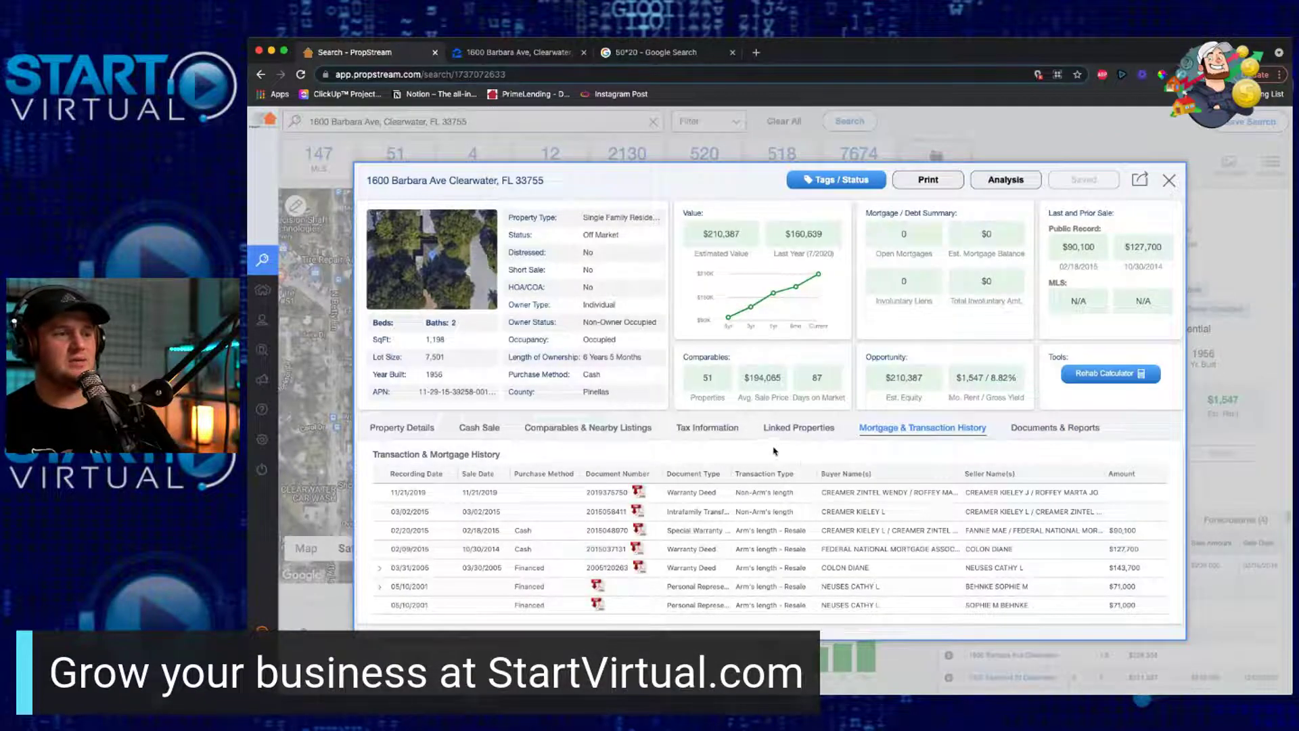
Step: Check the Linked Properties tab, glancing back at Comparables in between
left_click(798, 427)
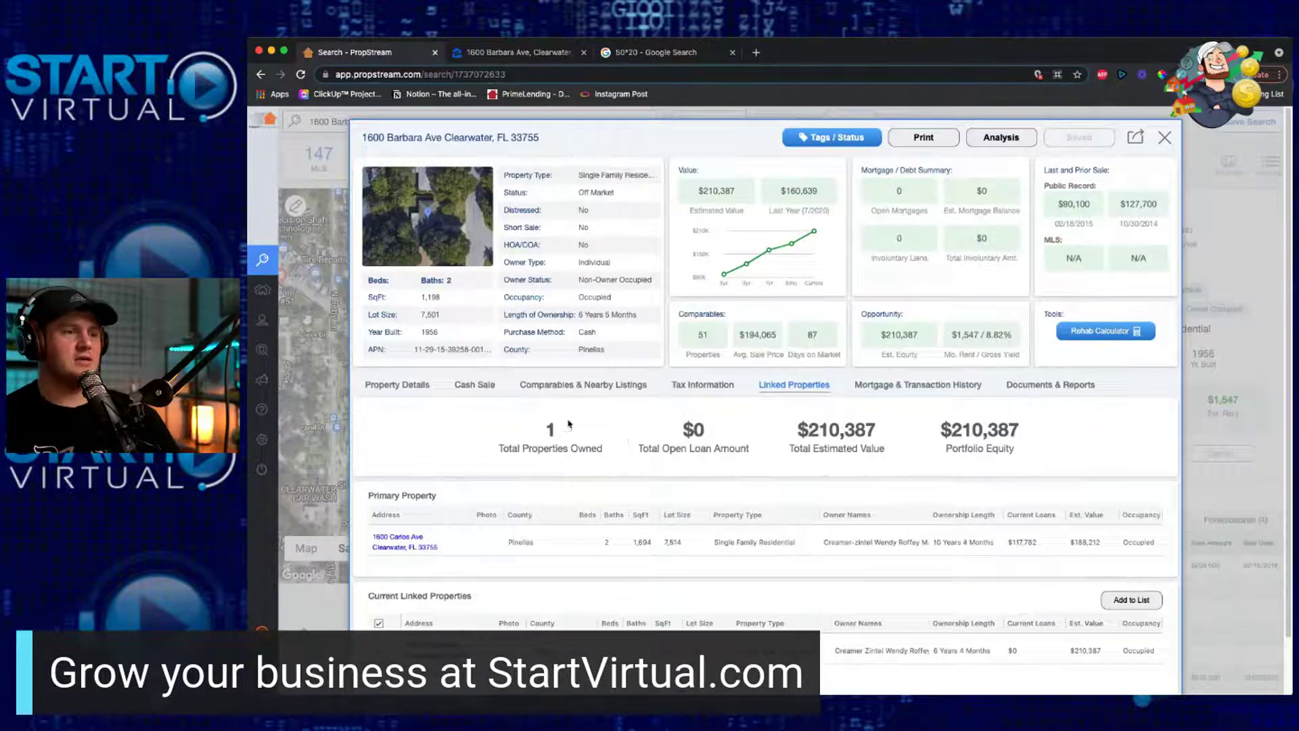
left_click(571, 385)
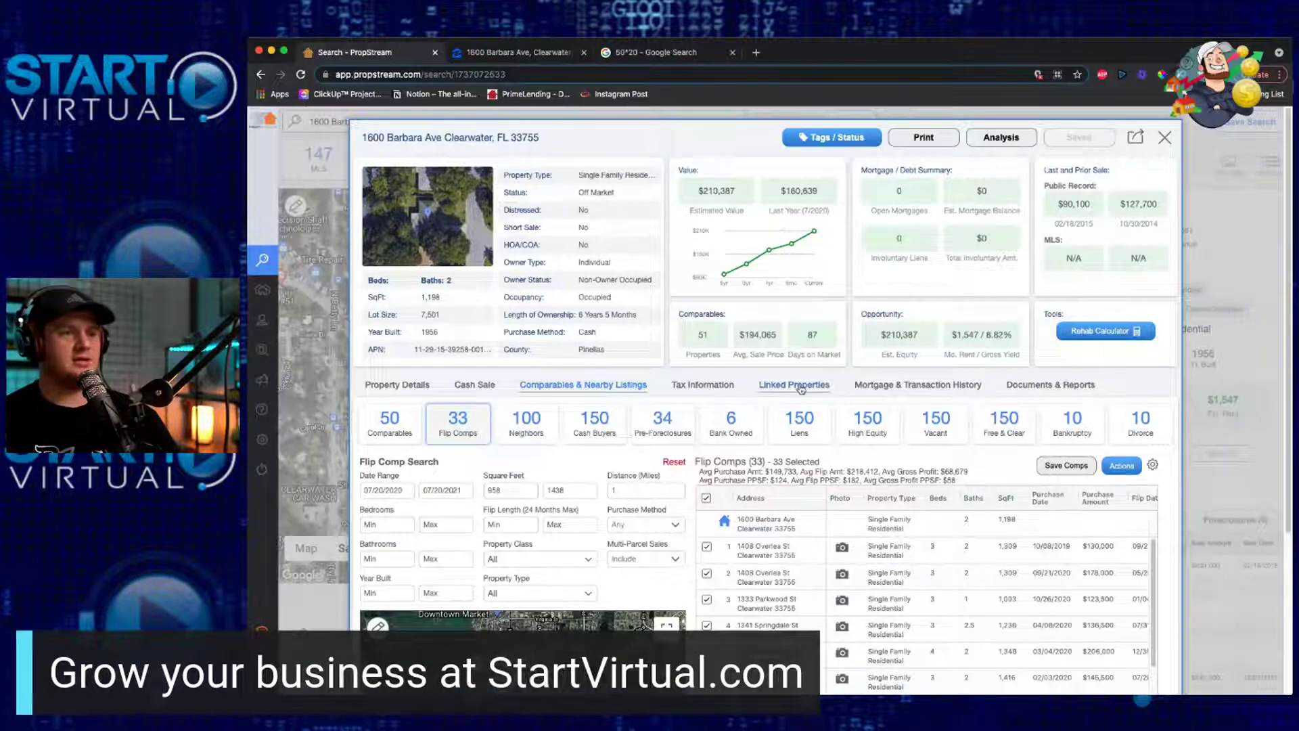
left_click(798, 386)
scroll(554, 504, "down", 1)
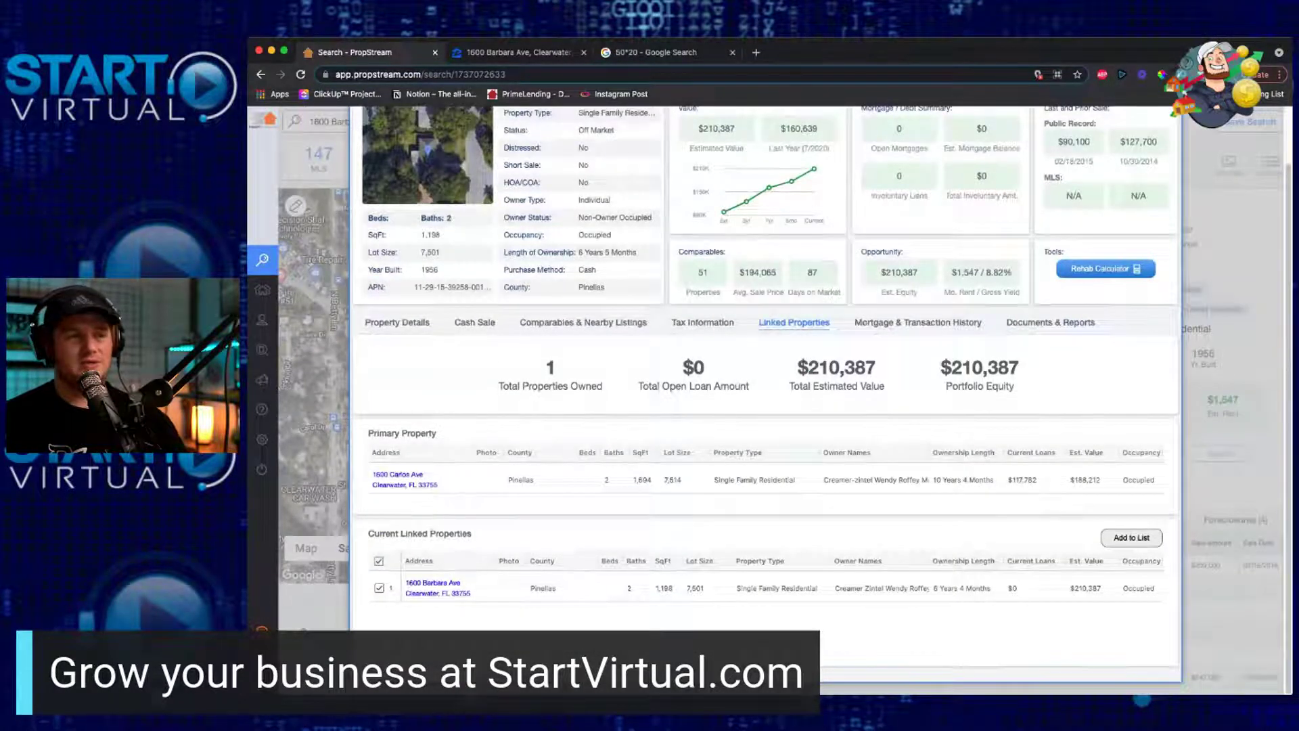
scroll(568, 502, "up", 1)
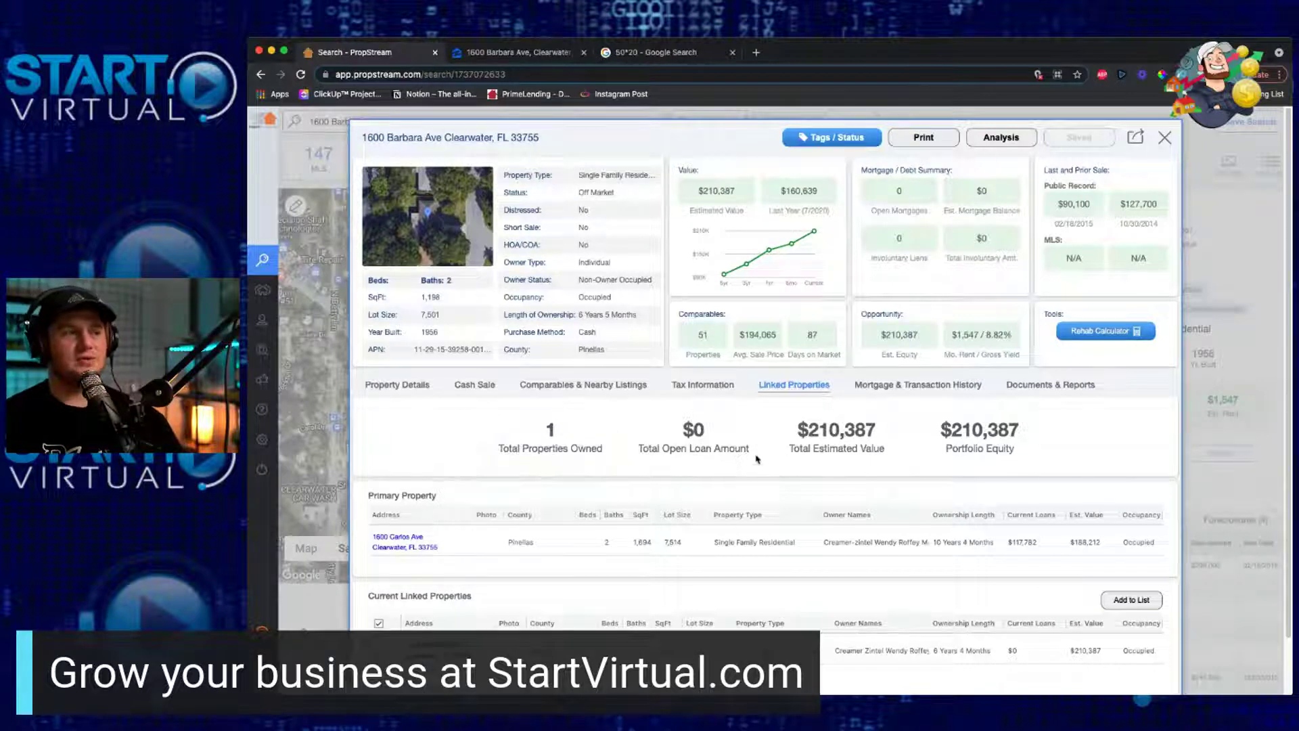
left_click(555, 399)
left_click(484, 395)
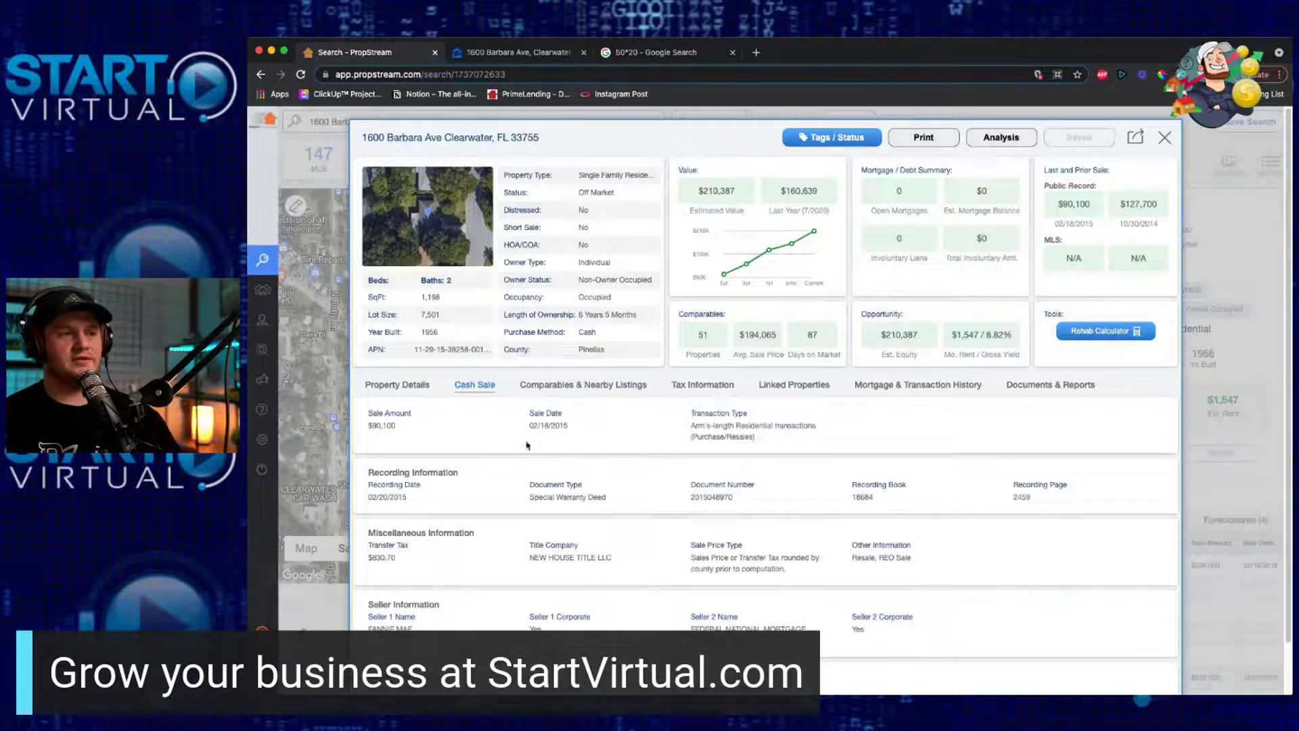
scroll(768, 529, "down", 2)
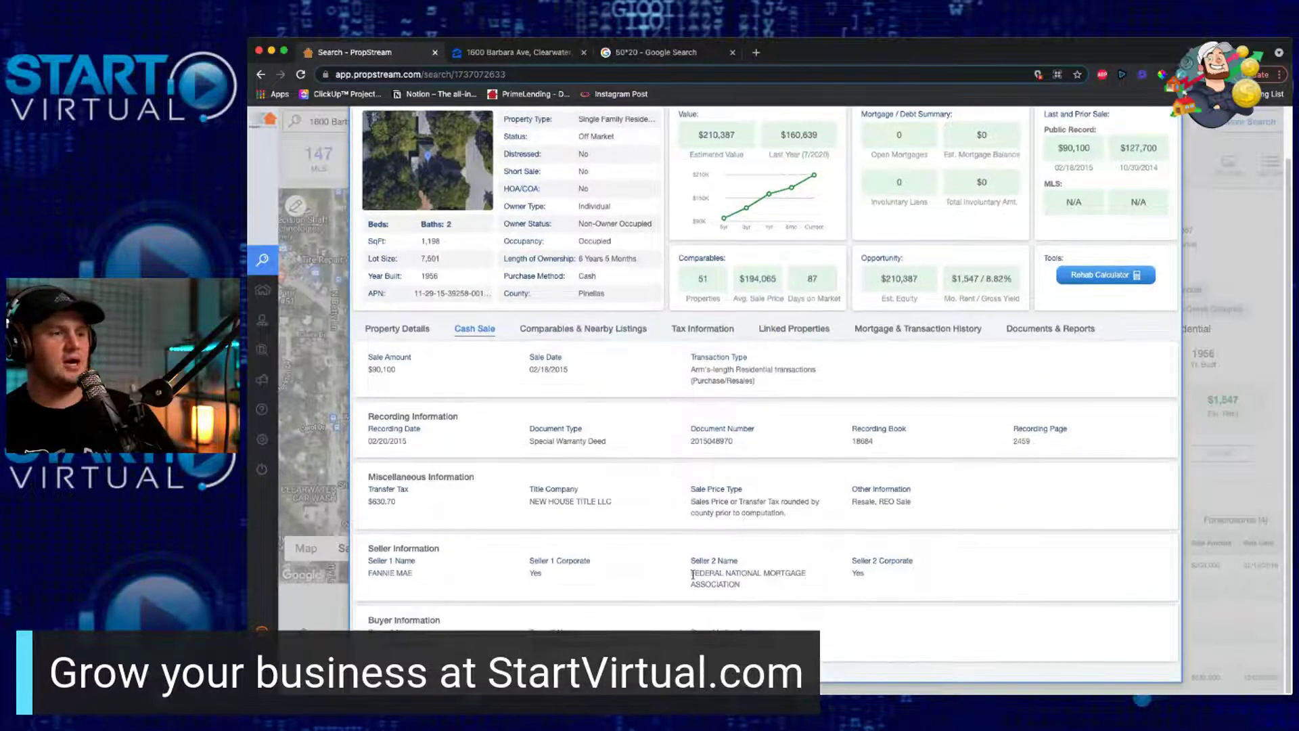
scroll(420, 404, "up", 2)
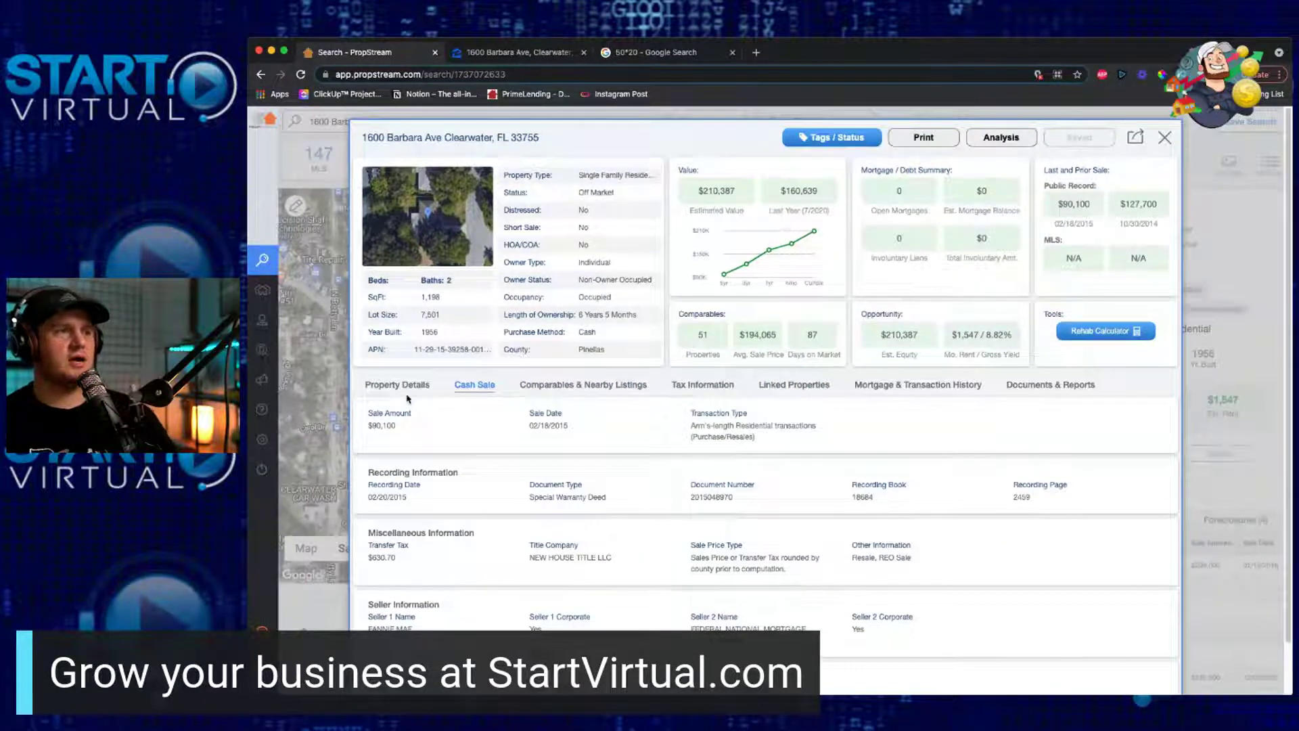
left_click(410, 387)
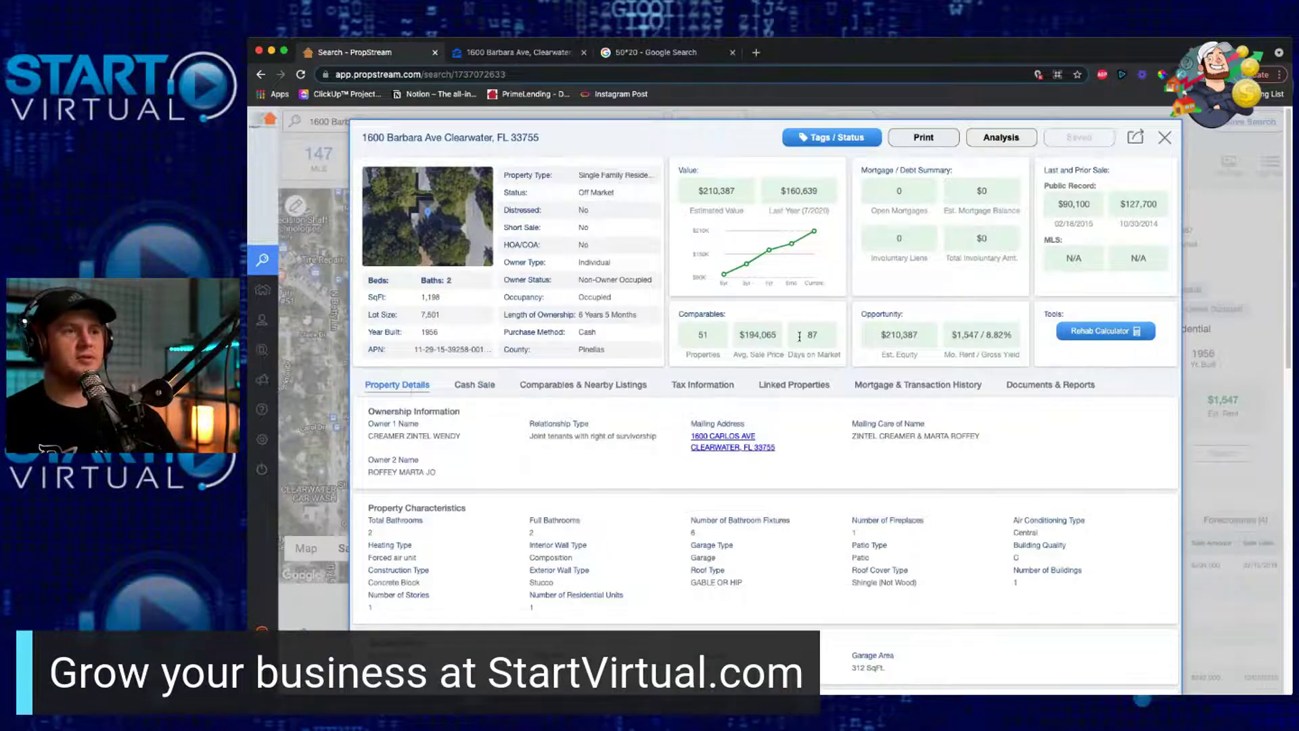
scroll(749, 397, "down", 10)
scroll(748, 397, "up", 10)
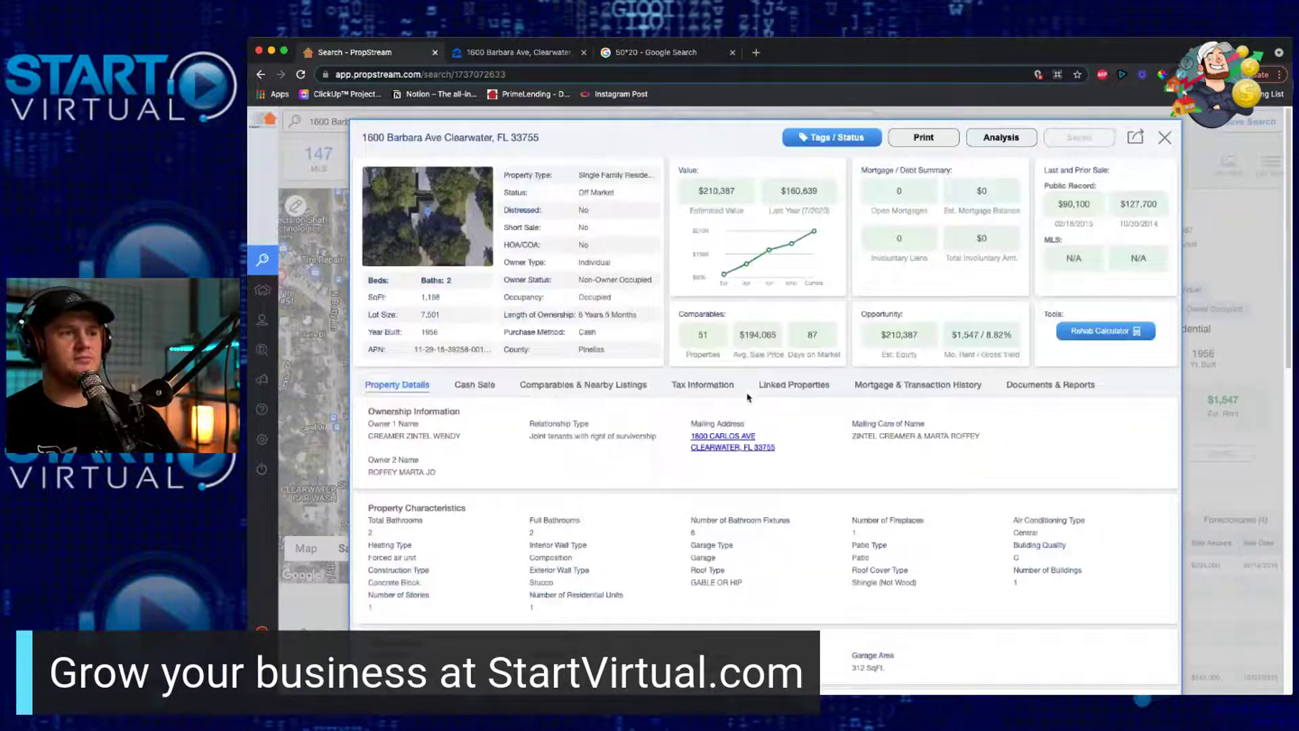
left_click(1164, 137)
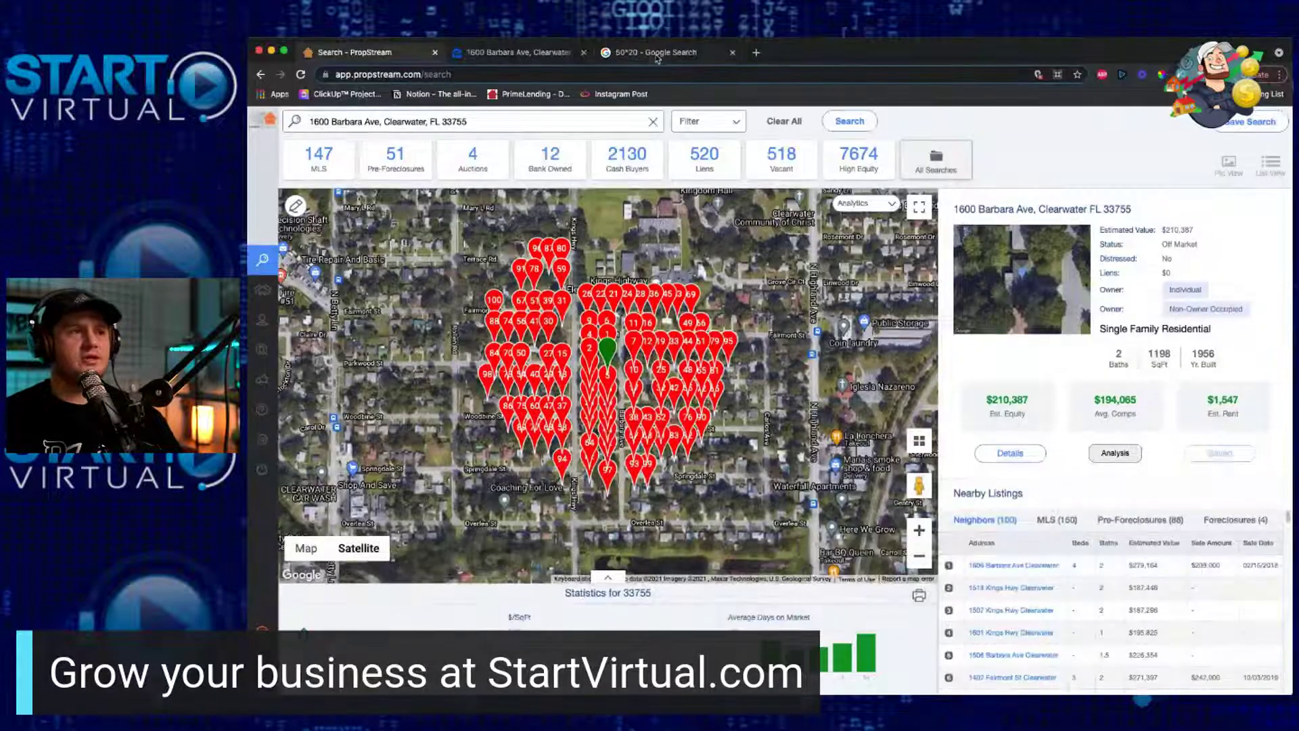
left_click(507, 55)
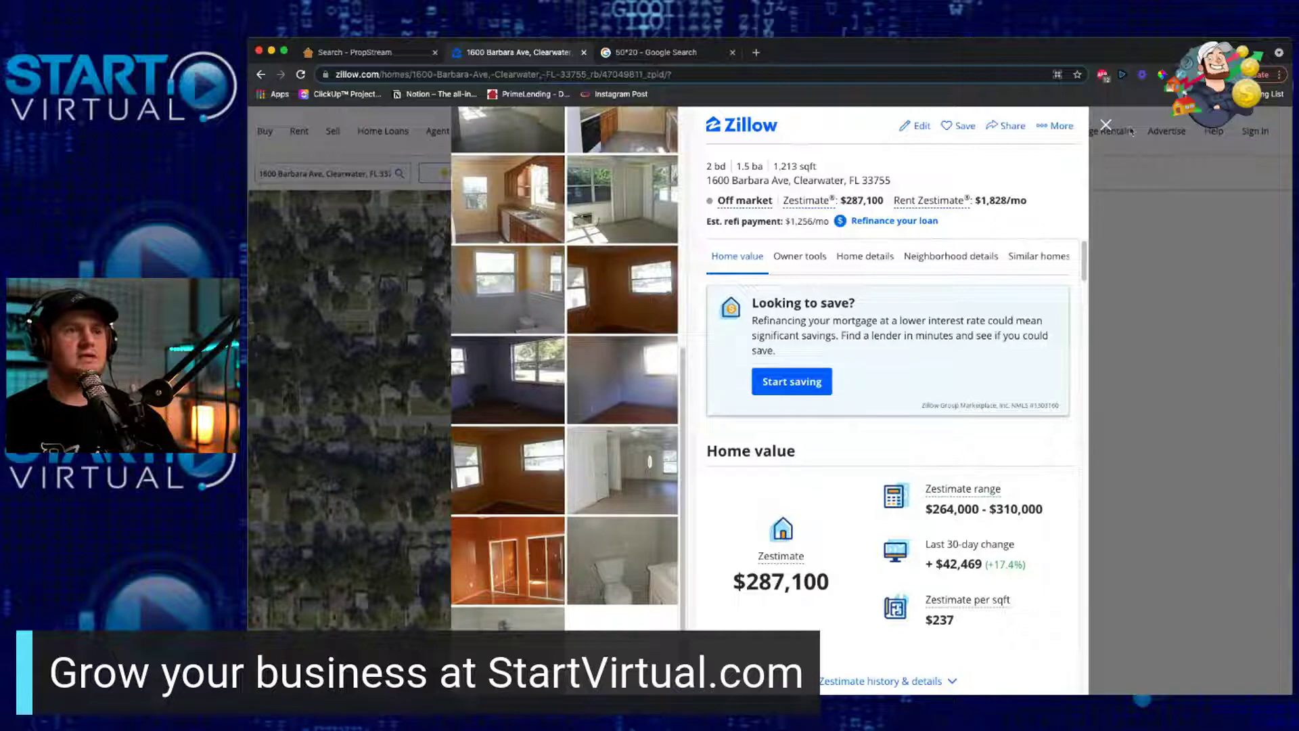
left_click(1105, 125)
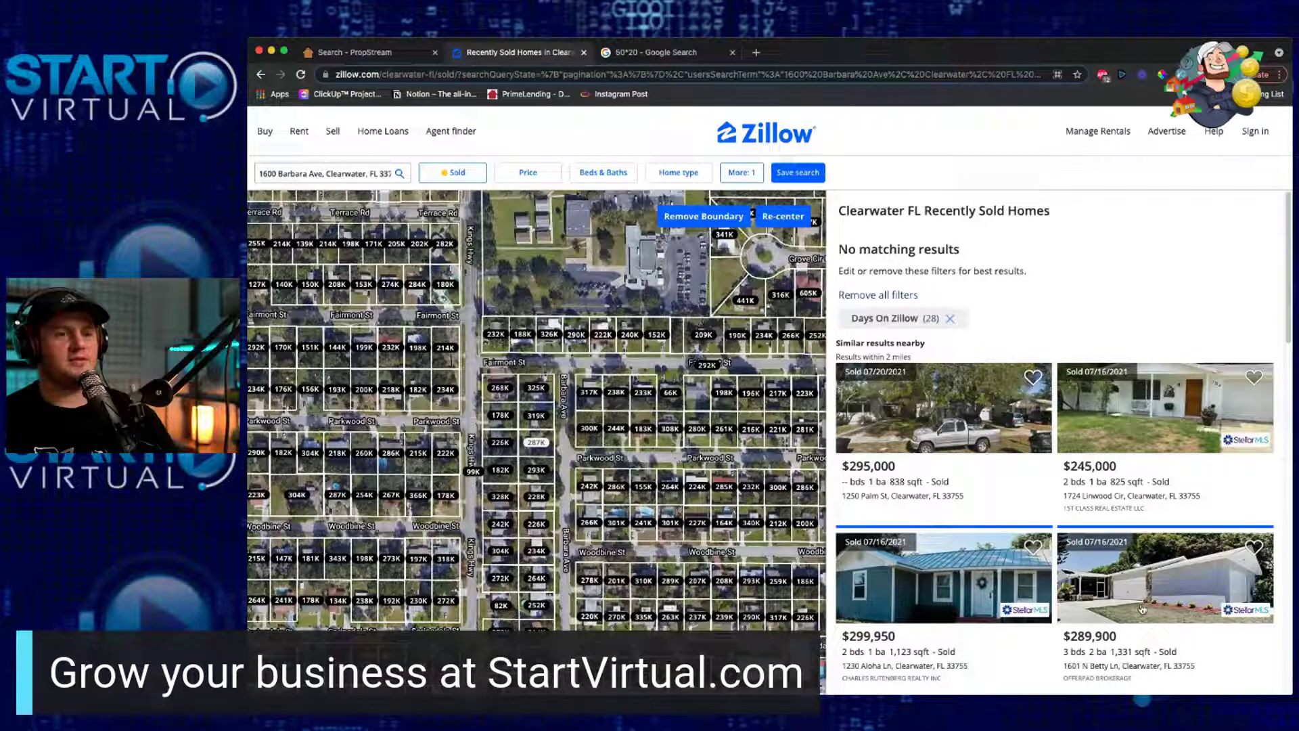
scroll(1129, 629, "down", 2)
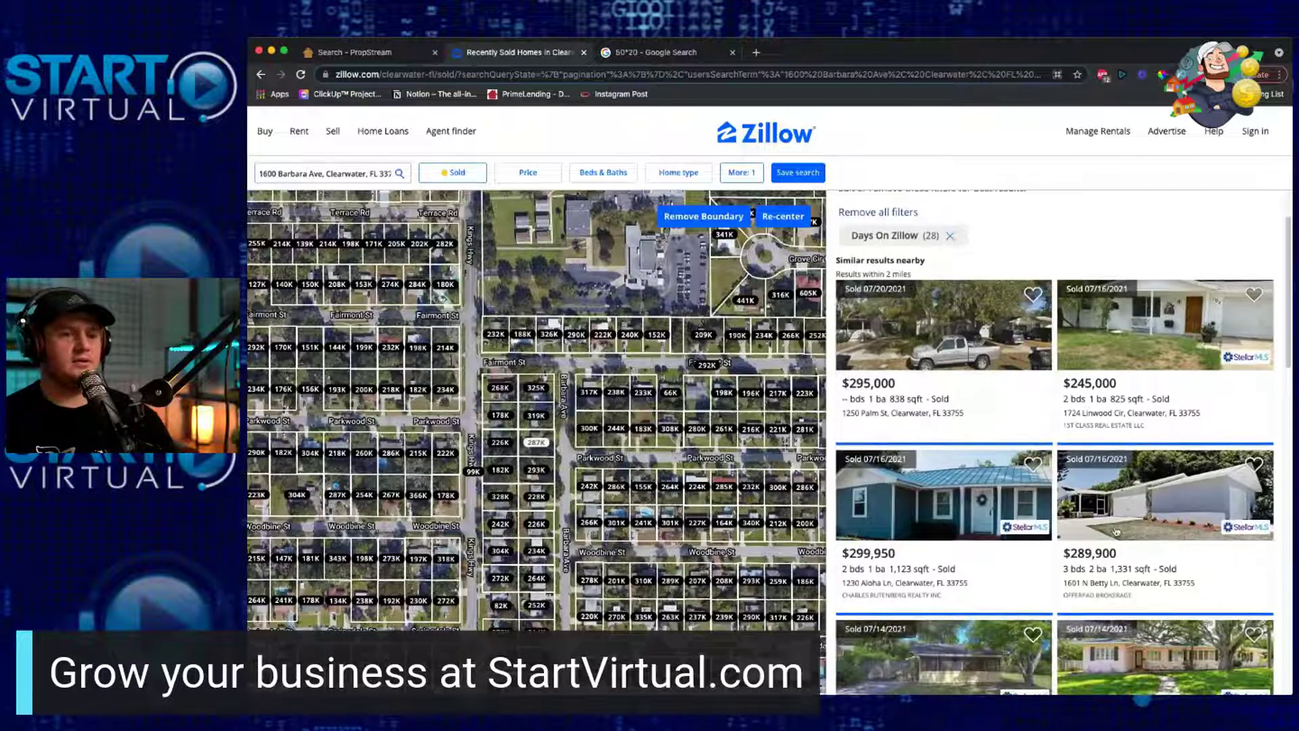
scroll(1100, 584, "down", 1)
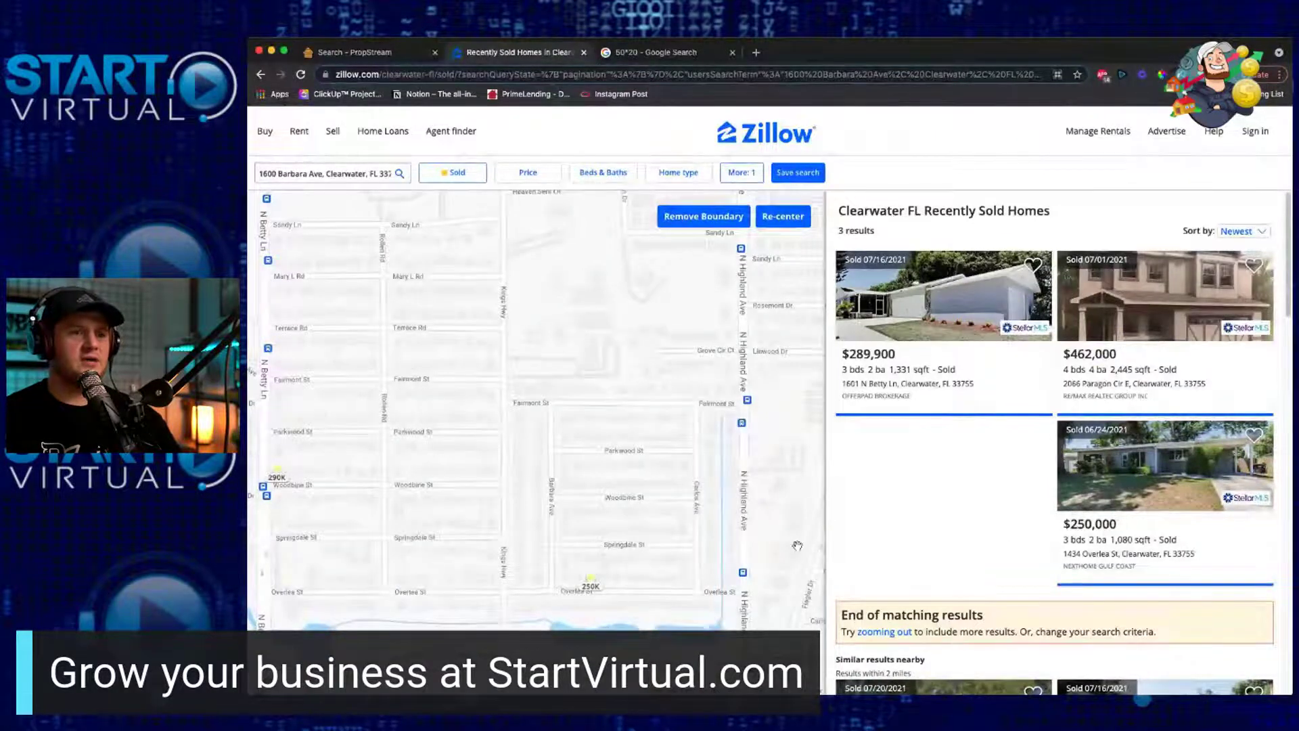
left_click(283, 479)
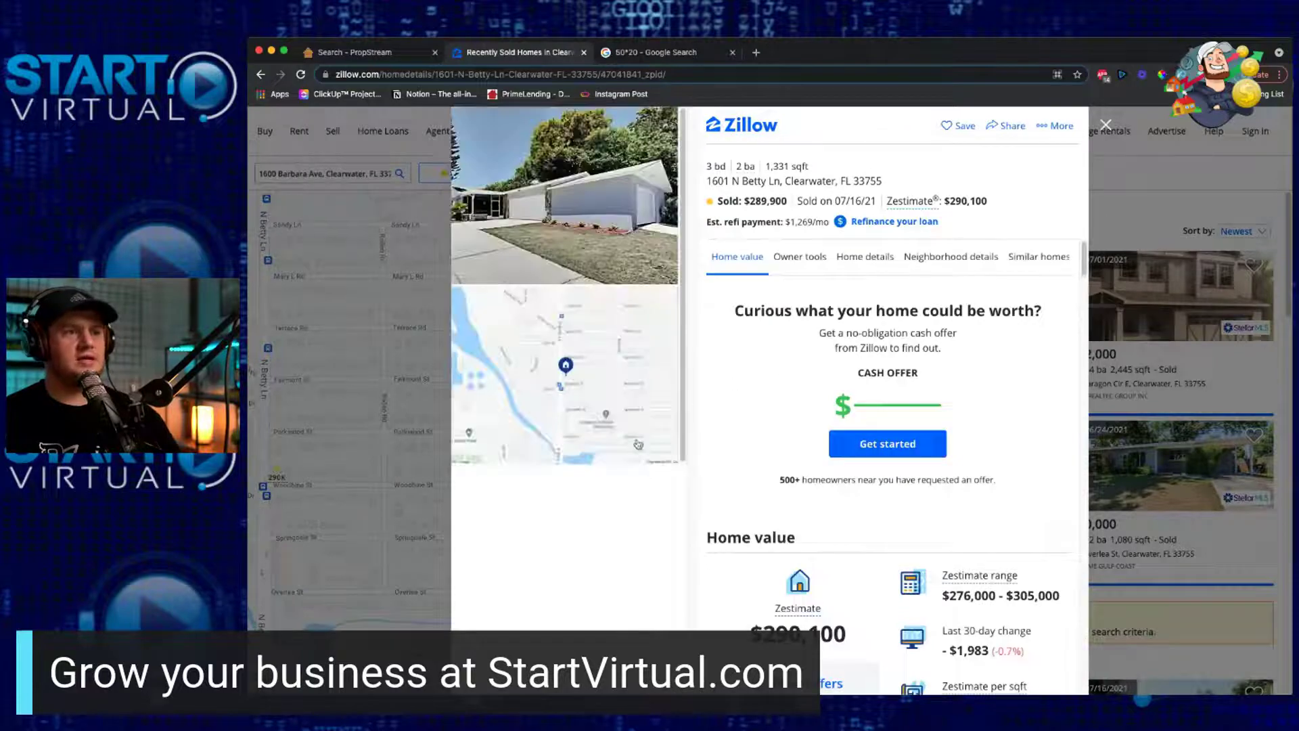
left_click(617, 225)
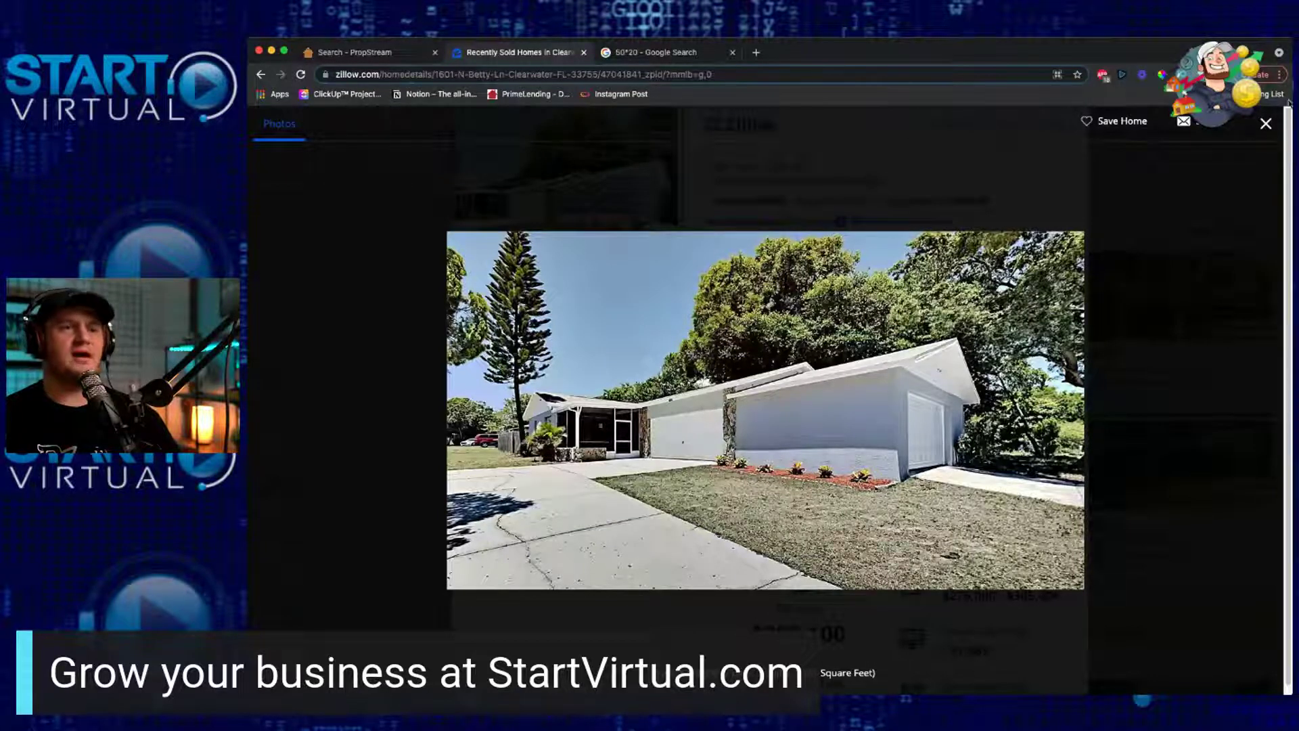
left_click(1267, 127)
scroll(893, 501, "down", 8)
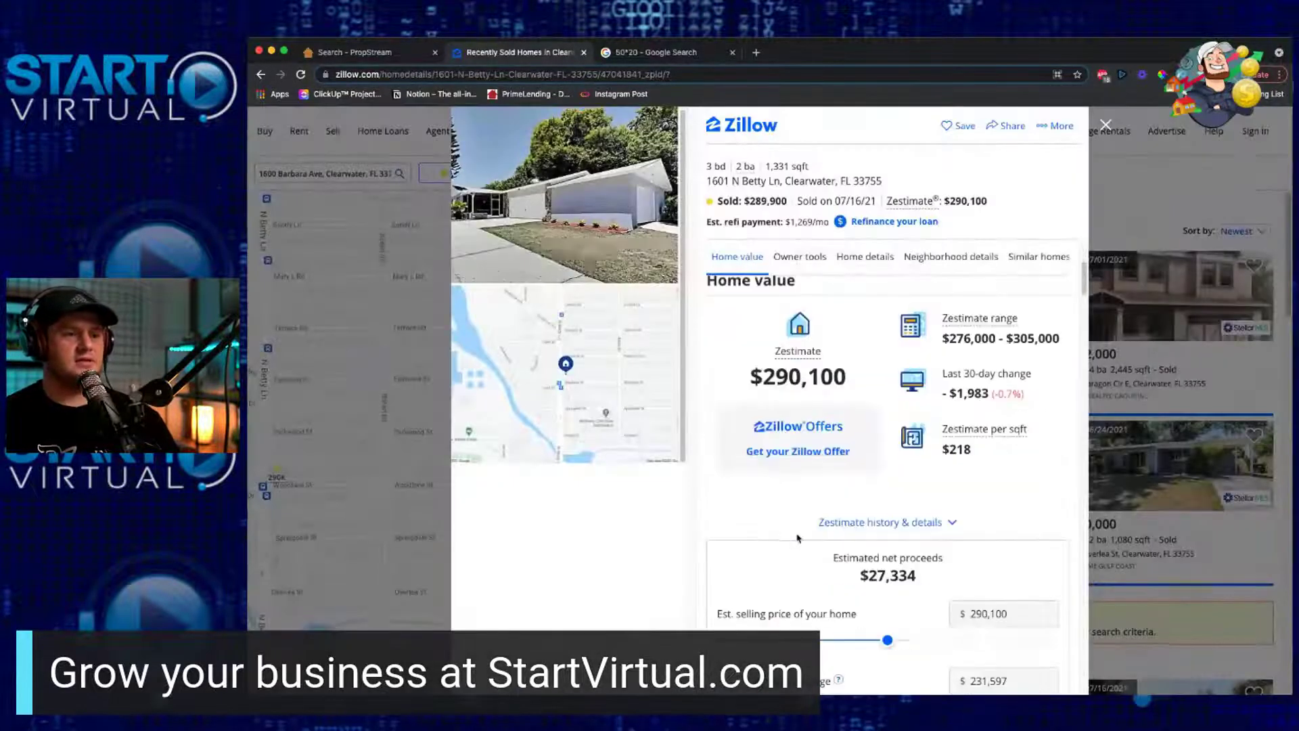
scroll(797, 538, "down", 5)
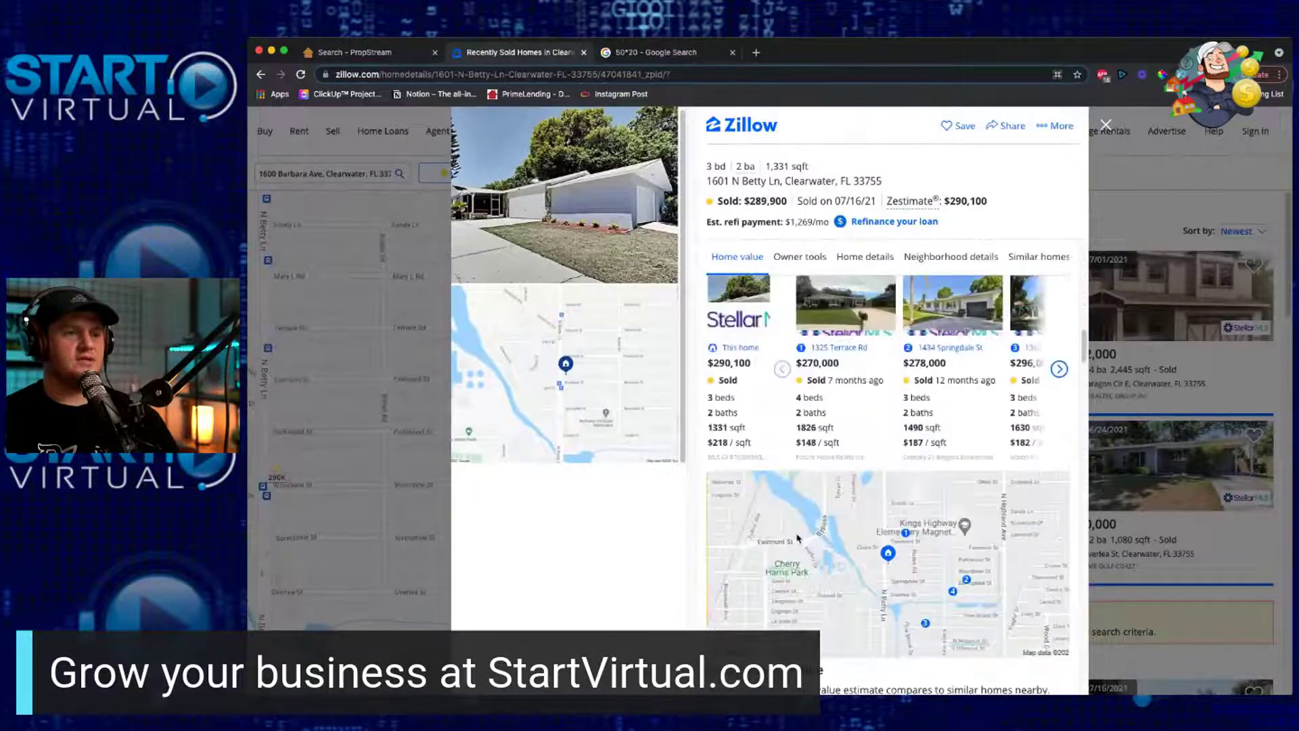
left_click(1060, 370)
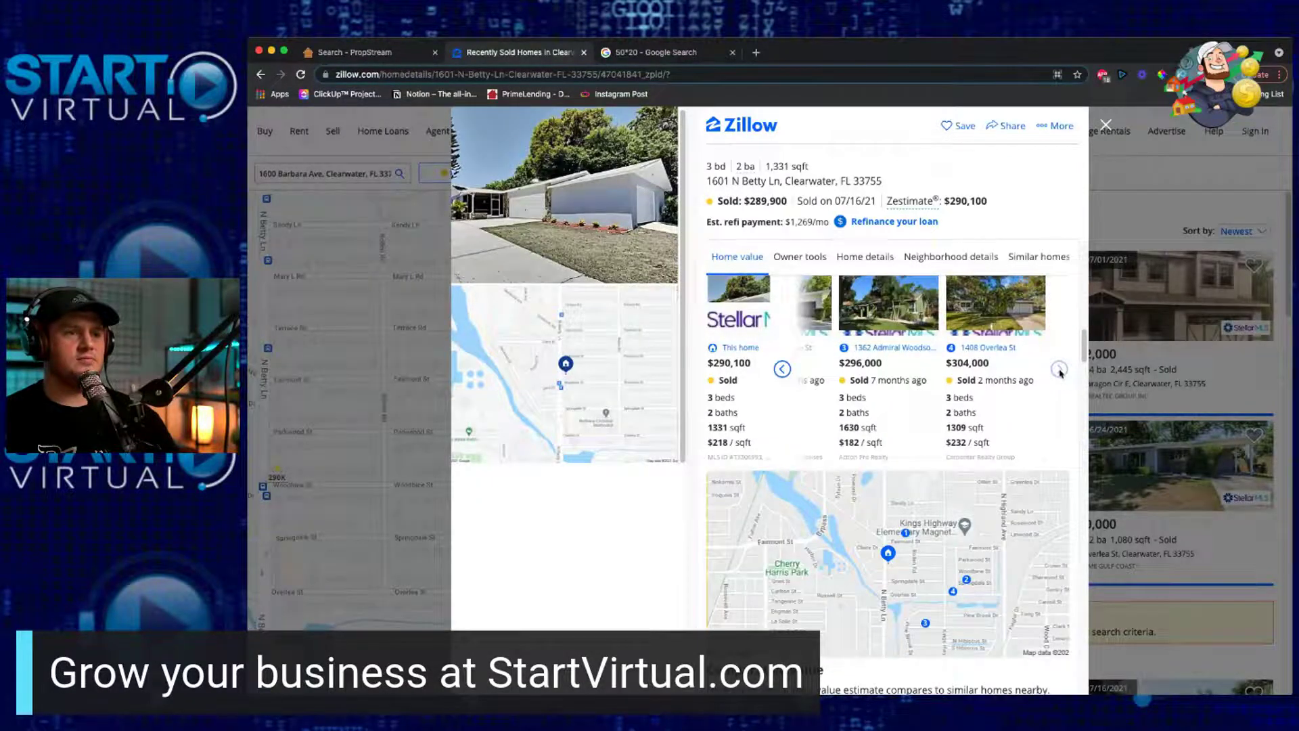
left_click(1105, 127)
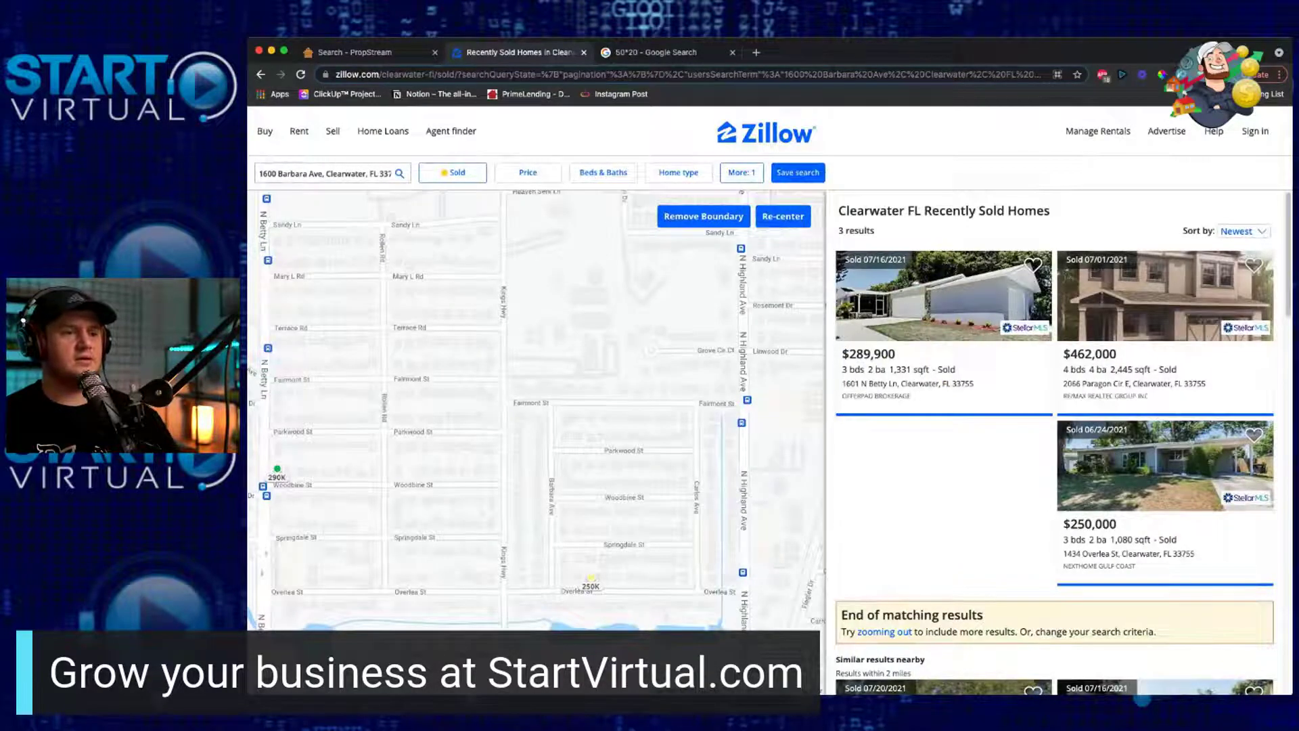
left_click(884, 632)
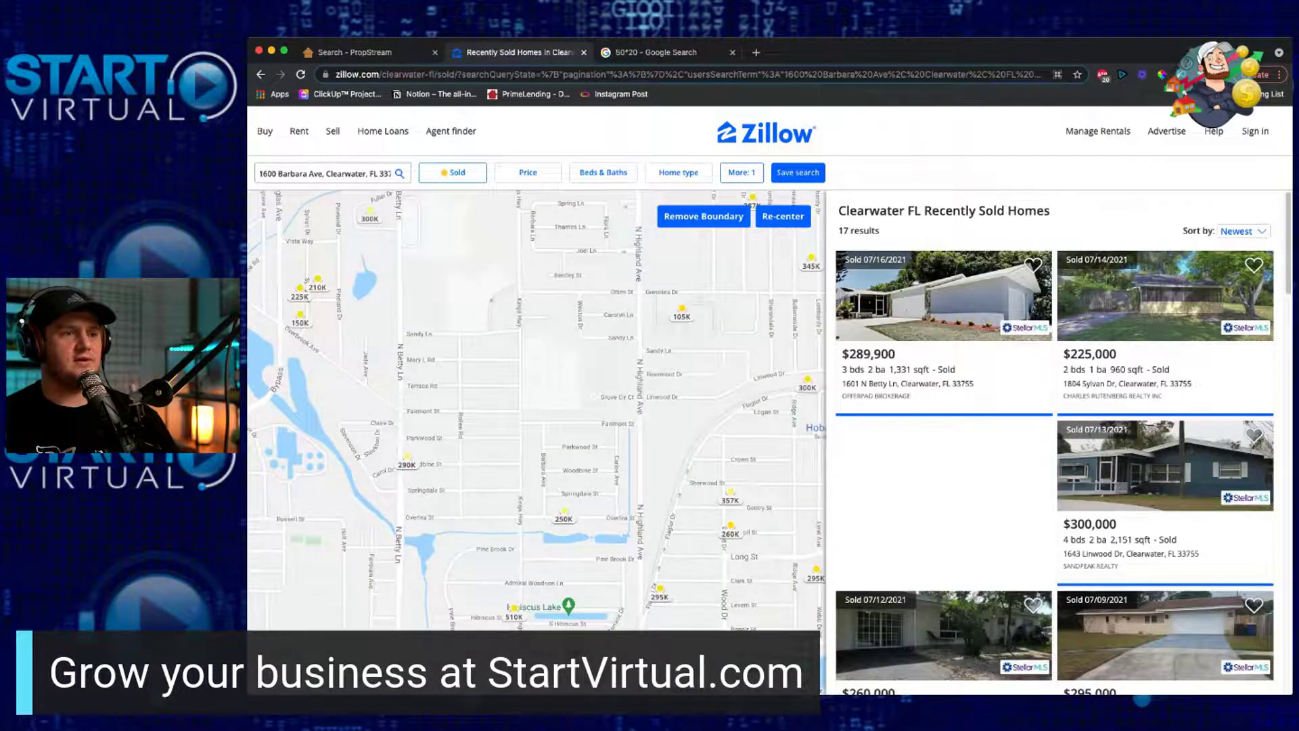
scroll(1156, 452, "down", 1)
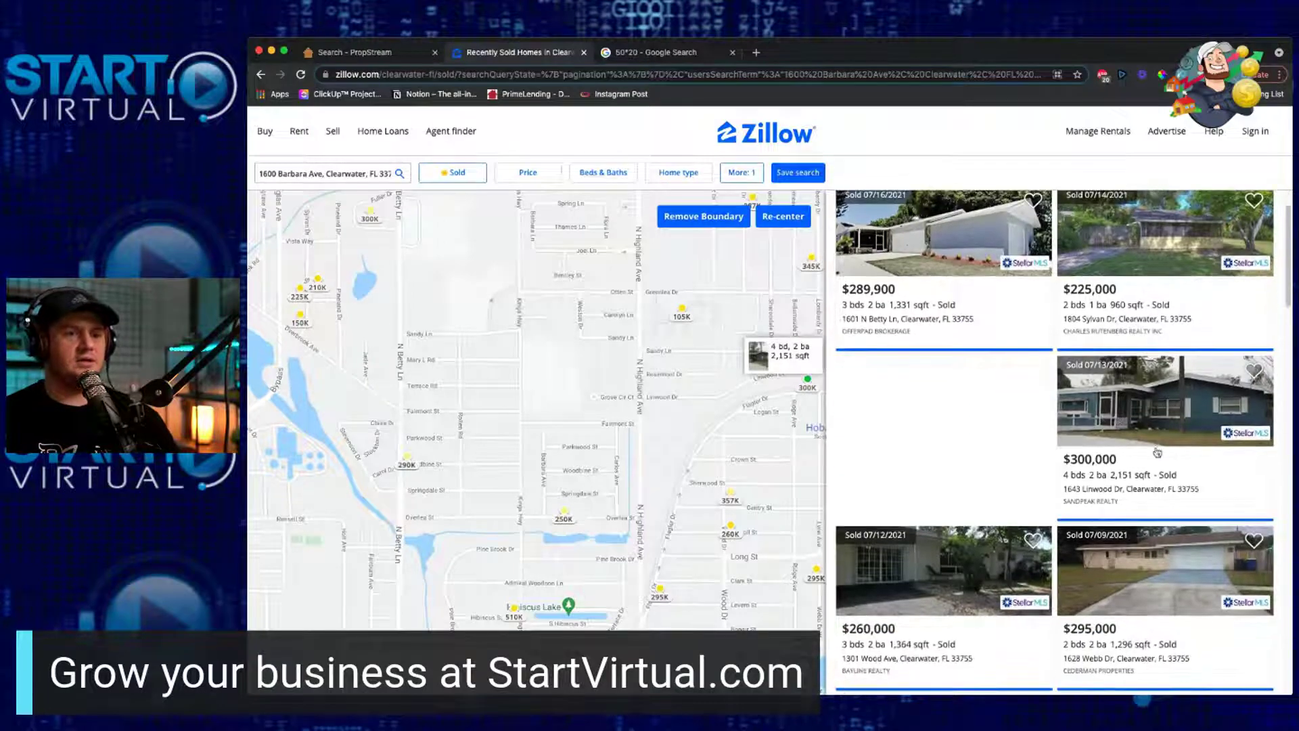
scroll(1190, 511, "down", 1)
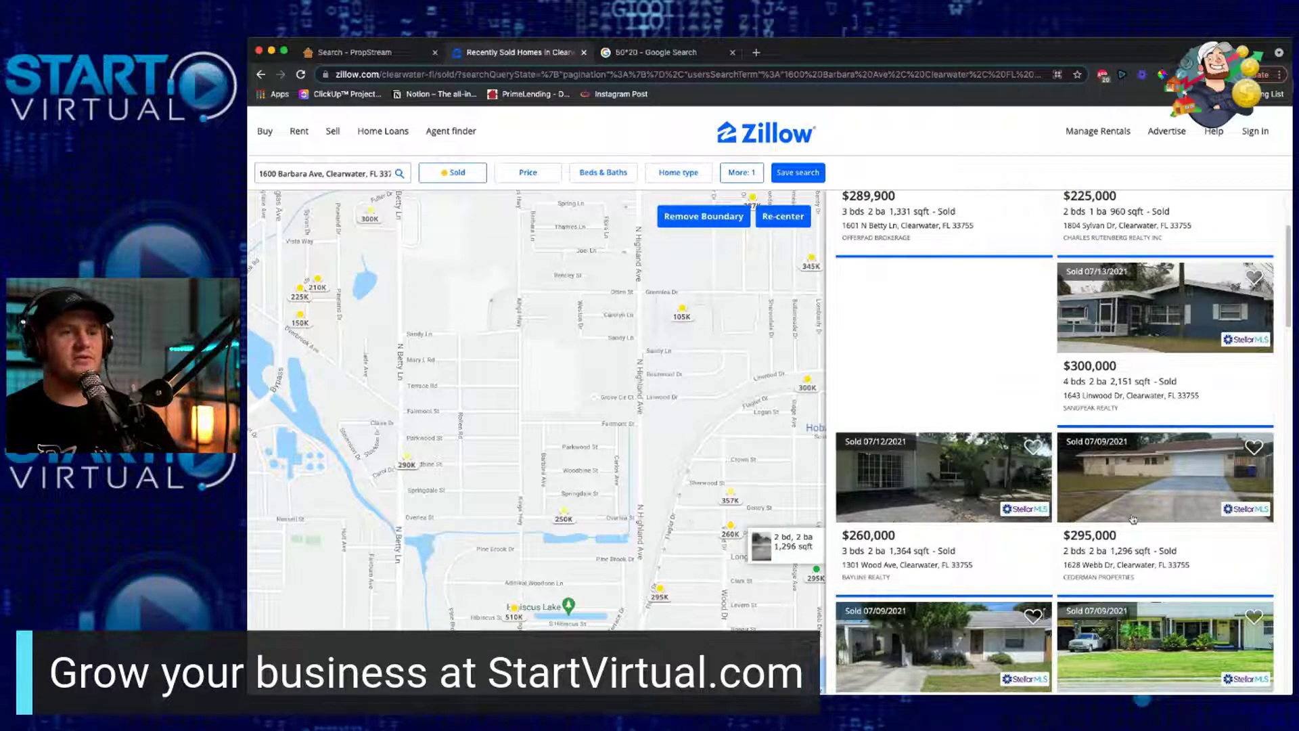
scroll(1113, 531, "down", 2)
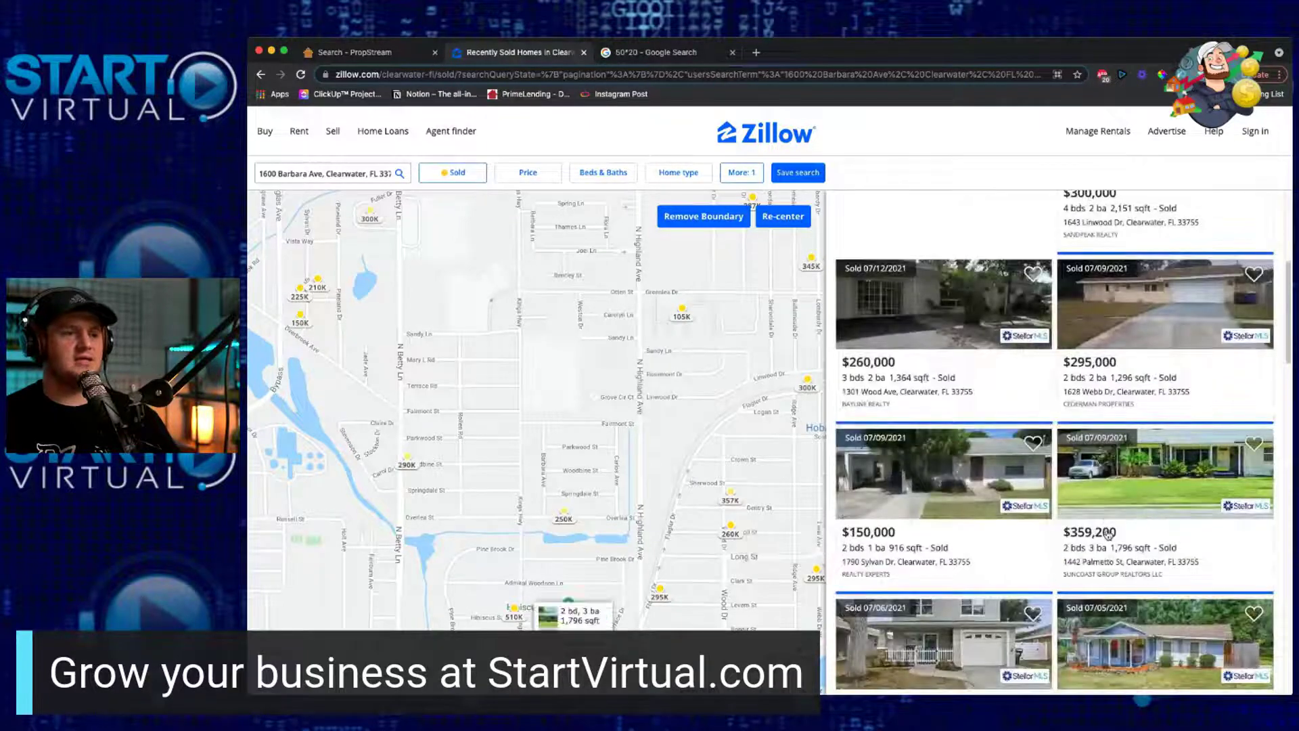
scroll(1108, 535, "down", 1)
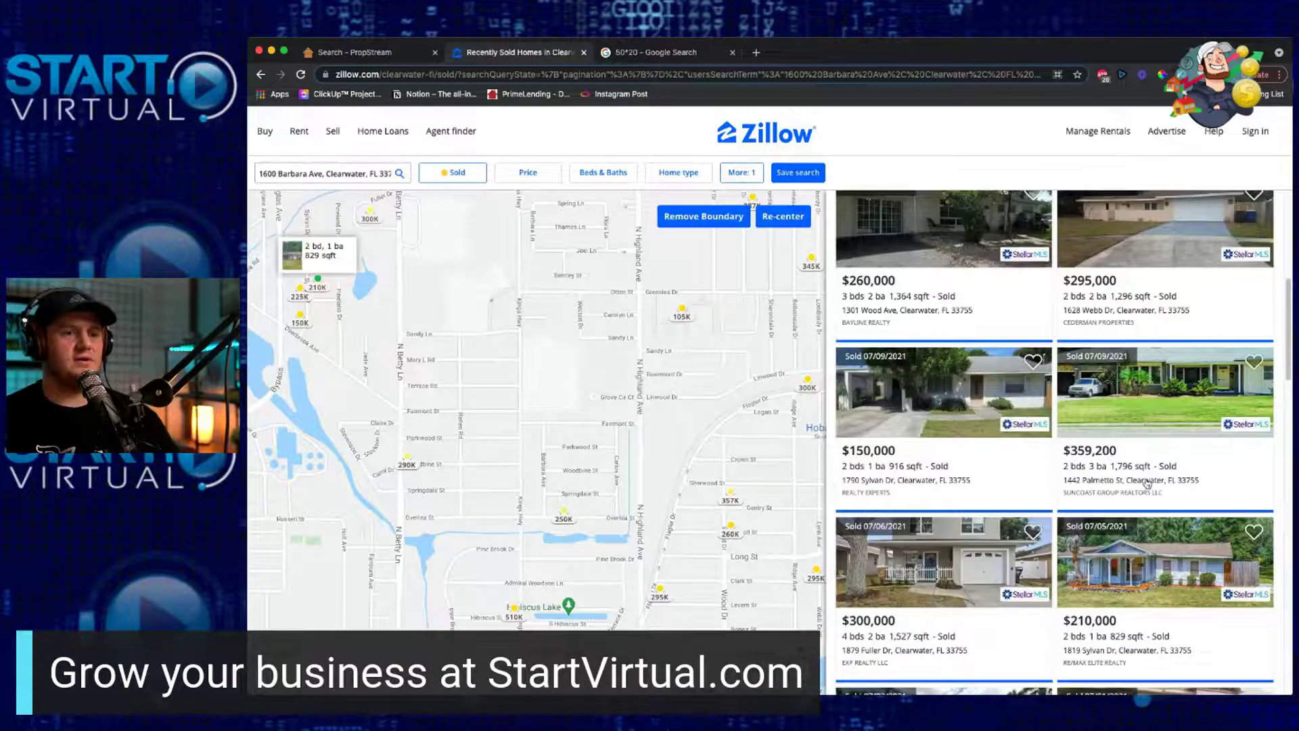
scroll(1109, 479, "down", 3)
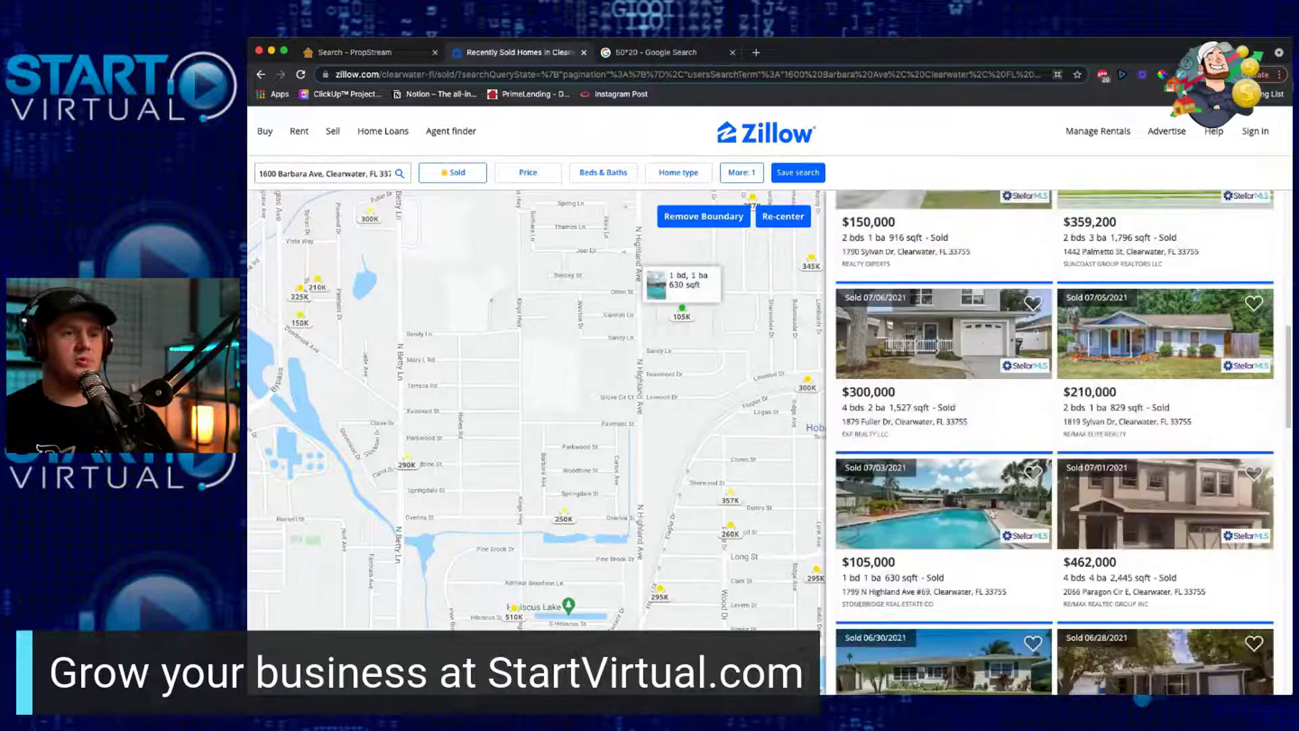
scroll(992, 514, "down", 1)
scroll(883, 511, "down", 1)
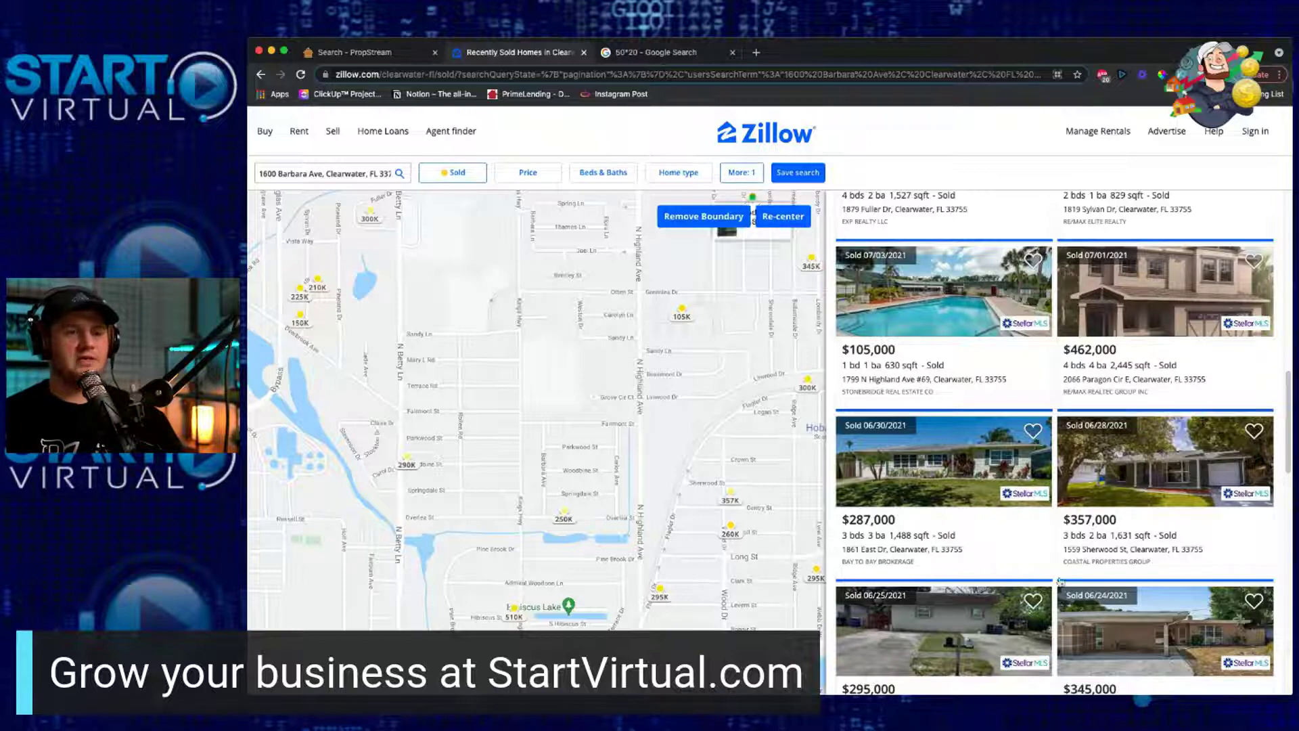
left_click(1118, 481)
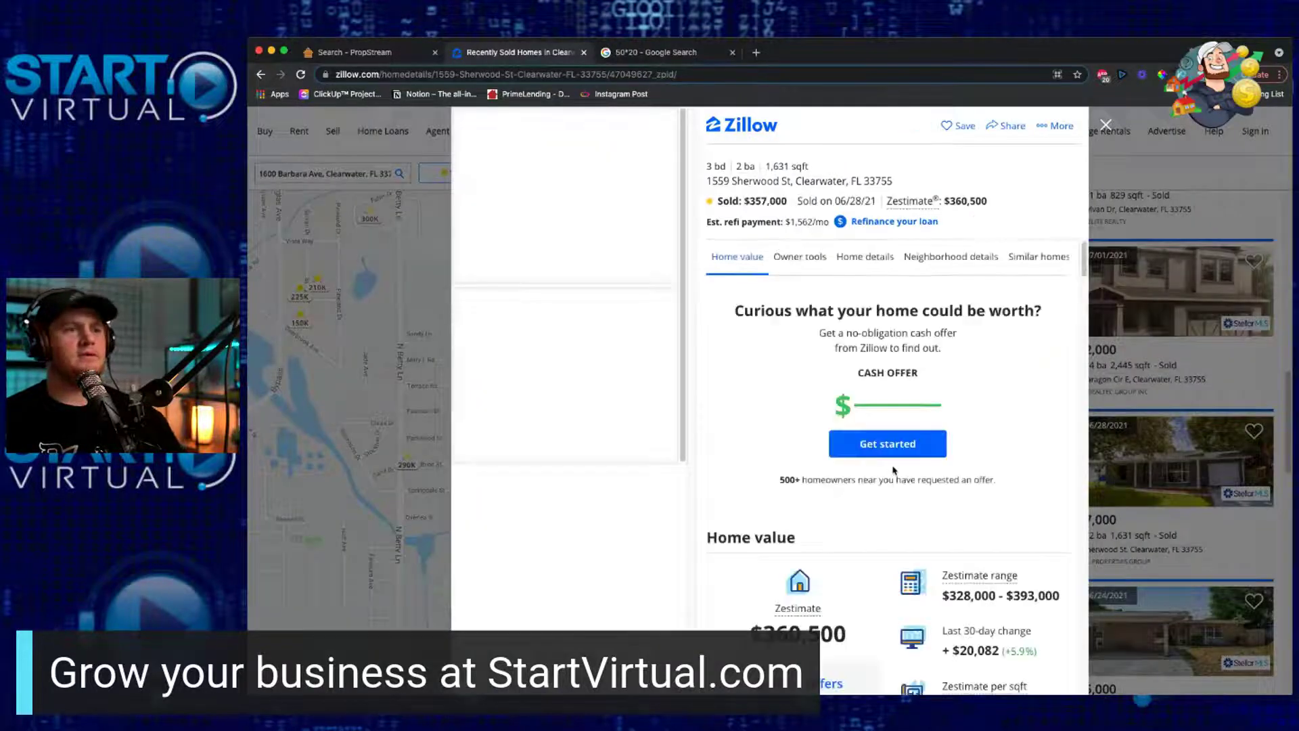
left_click(600, 237)
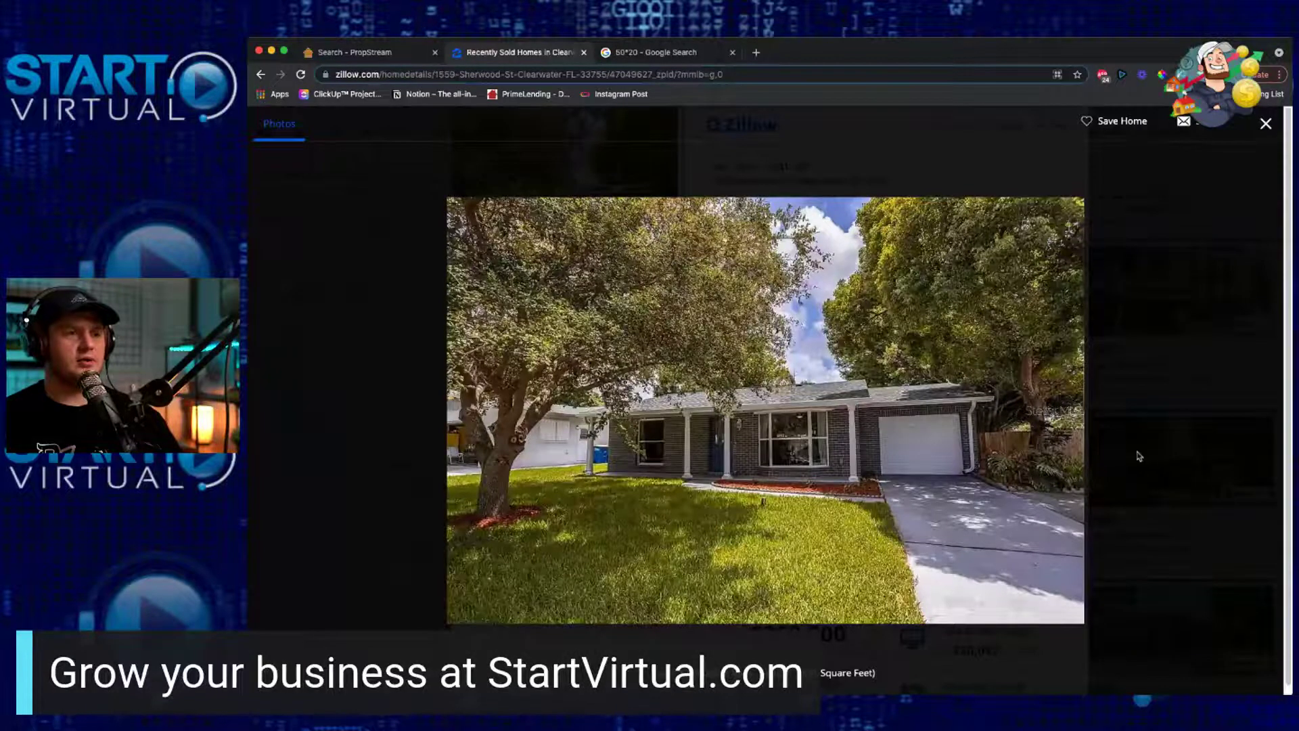
left_click(1266, 126)
scroll(872, 475, "down", 5)
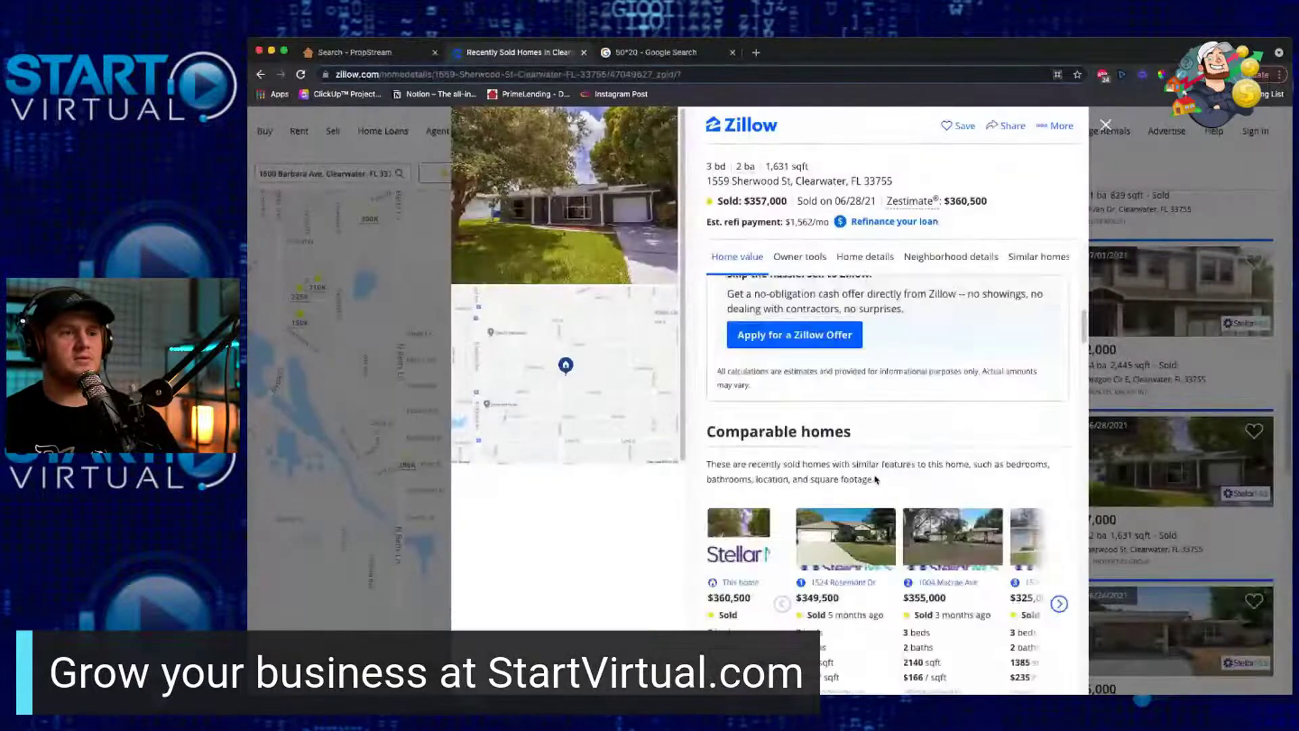
scroll(872, 476, "down", 10)
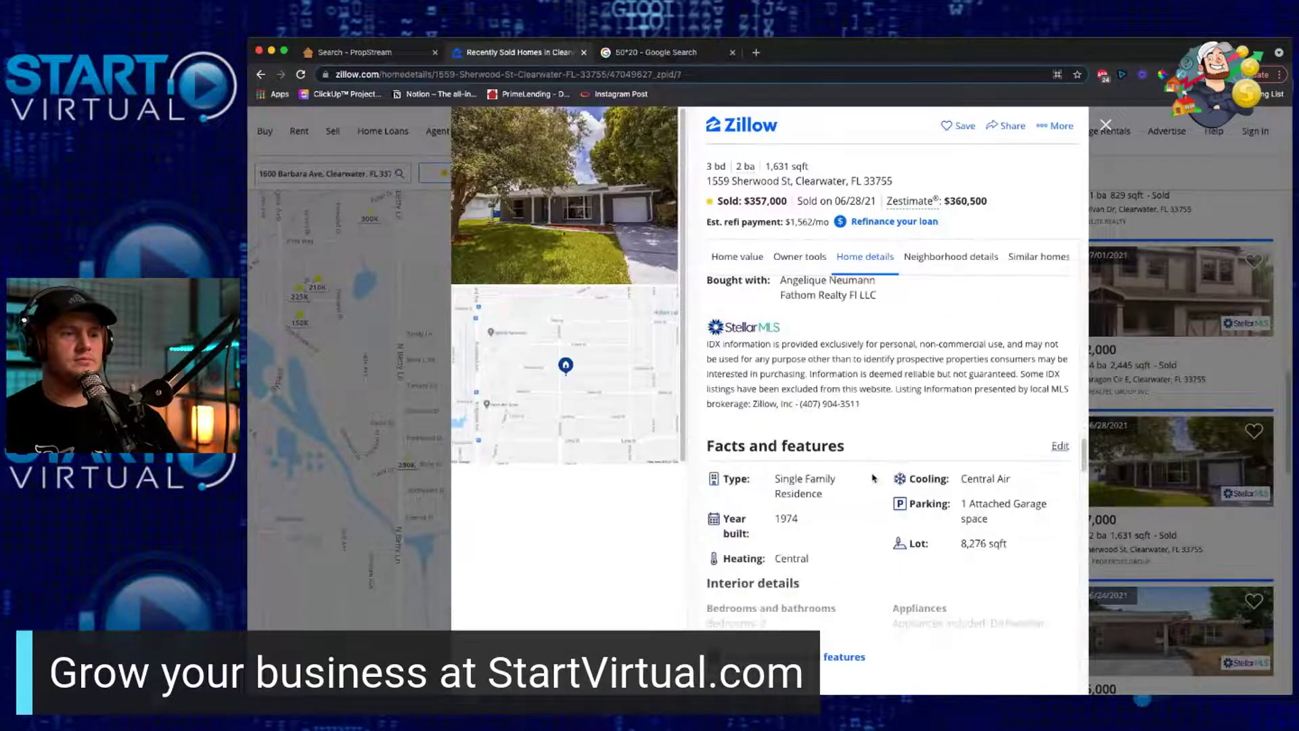
scroll(877, 478, "up", 8)
scroll(876, 478, "up", 8)
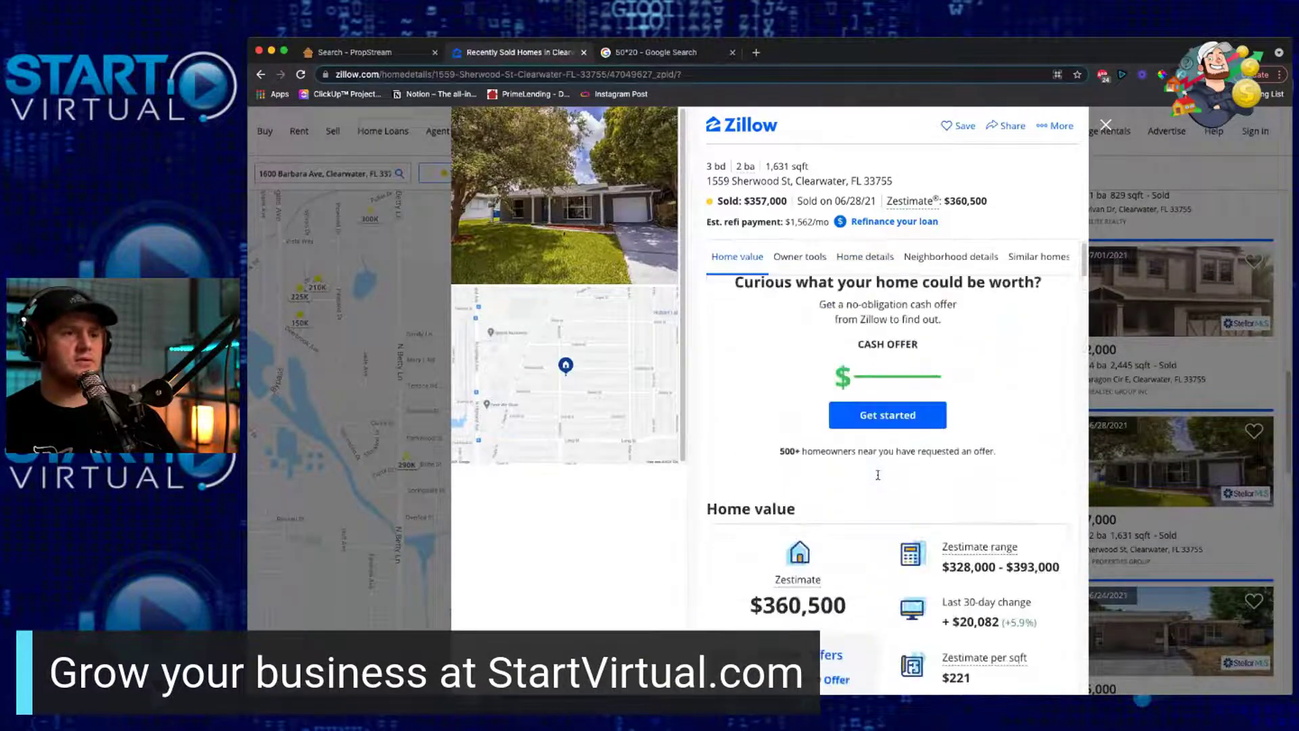
left_click(1106, 125)
scroll(1035, 406, "down", 3)
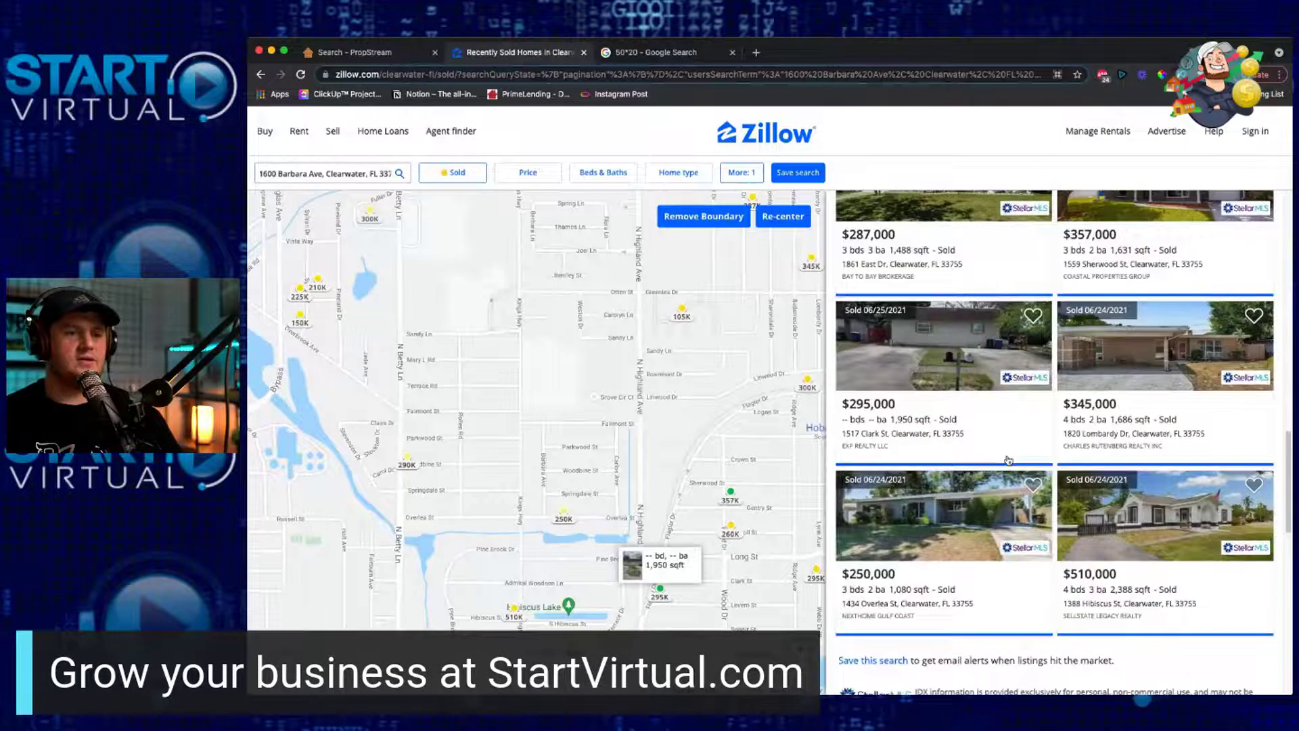
scroll(1035, 406, "up", 1)
Step: Change the Zillow listing status filter from Sold to For Sale
left_click(472, 176)
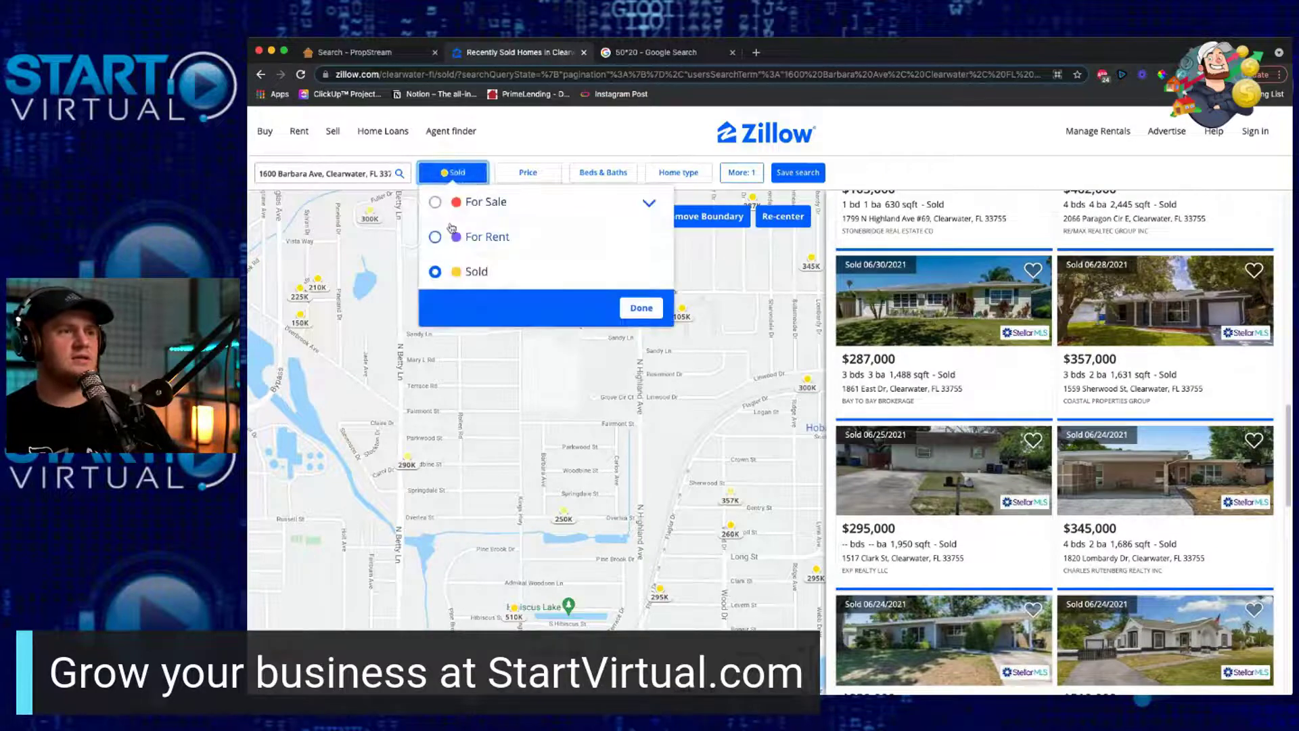
left_click(435, 202)
left_click(665, 153)
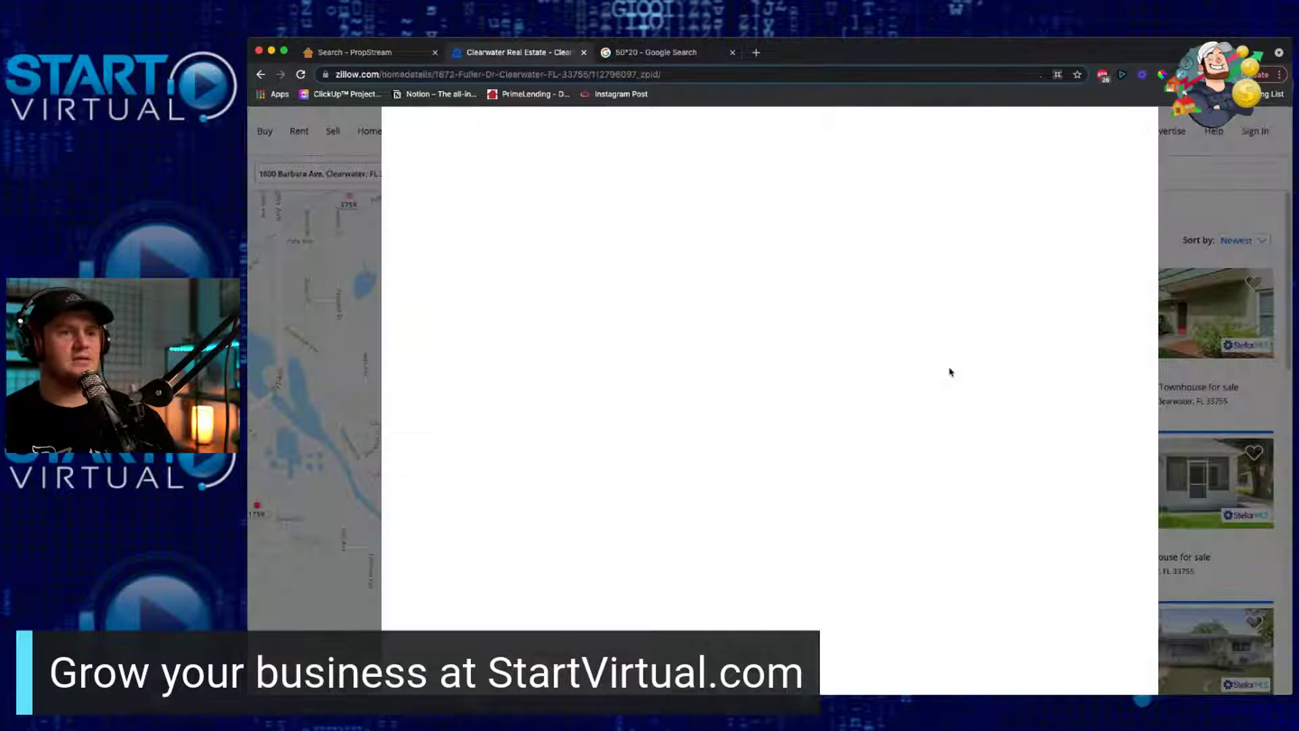
left_click(949, 399)
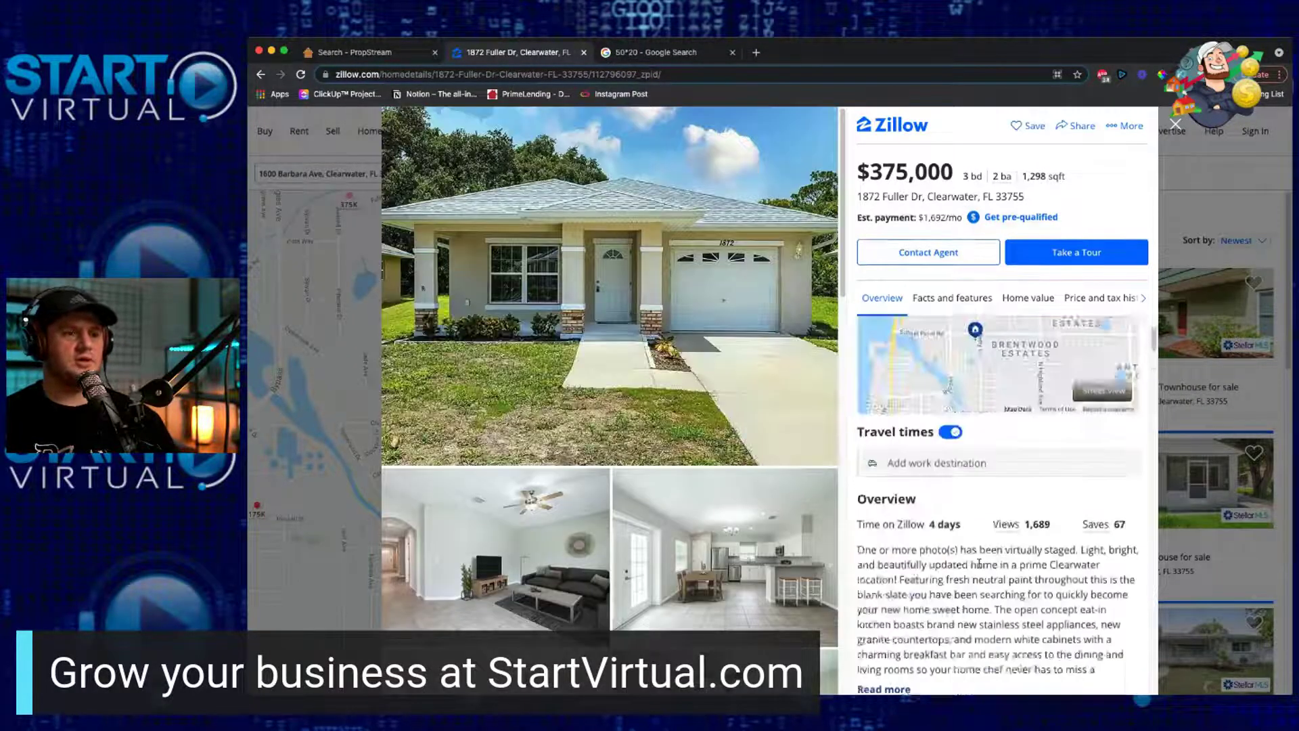
scroll(979, 562, "down", 10)
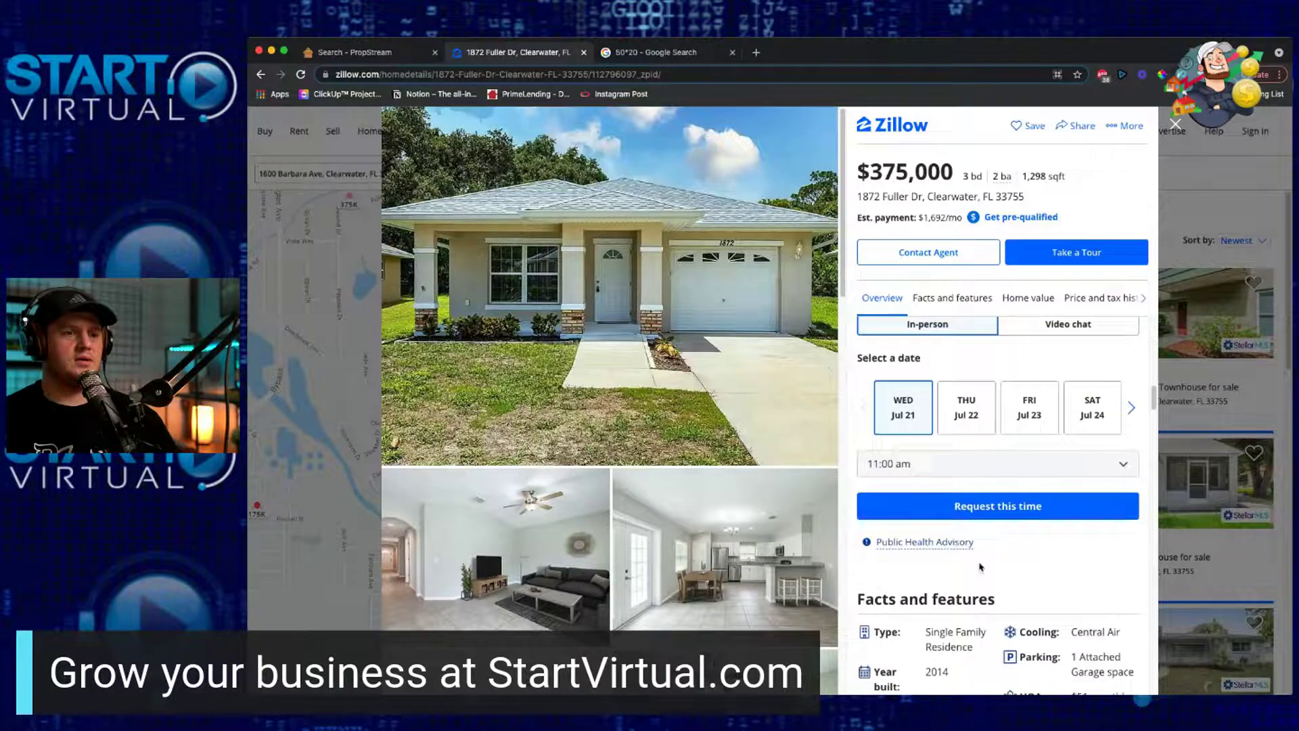
scroll(980, 566, "down", 3)
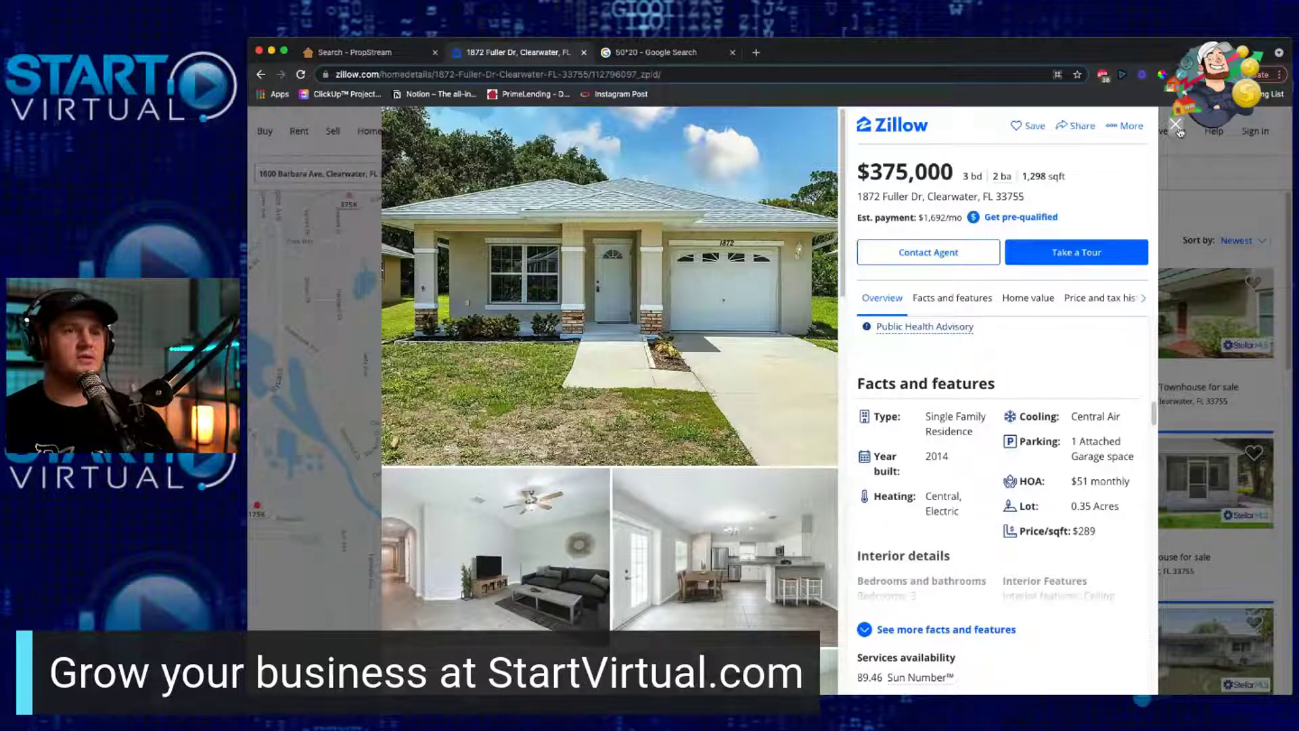
left_click(1176, 125)
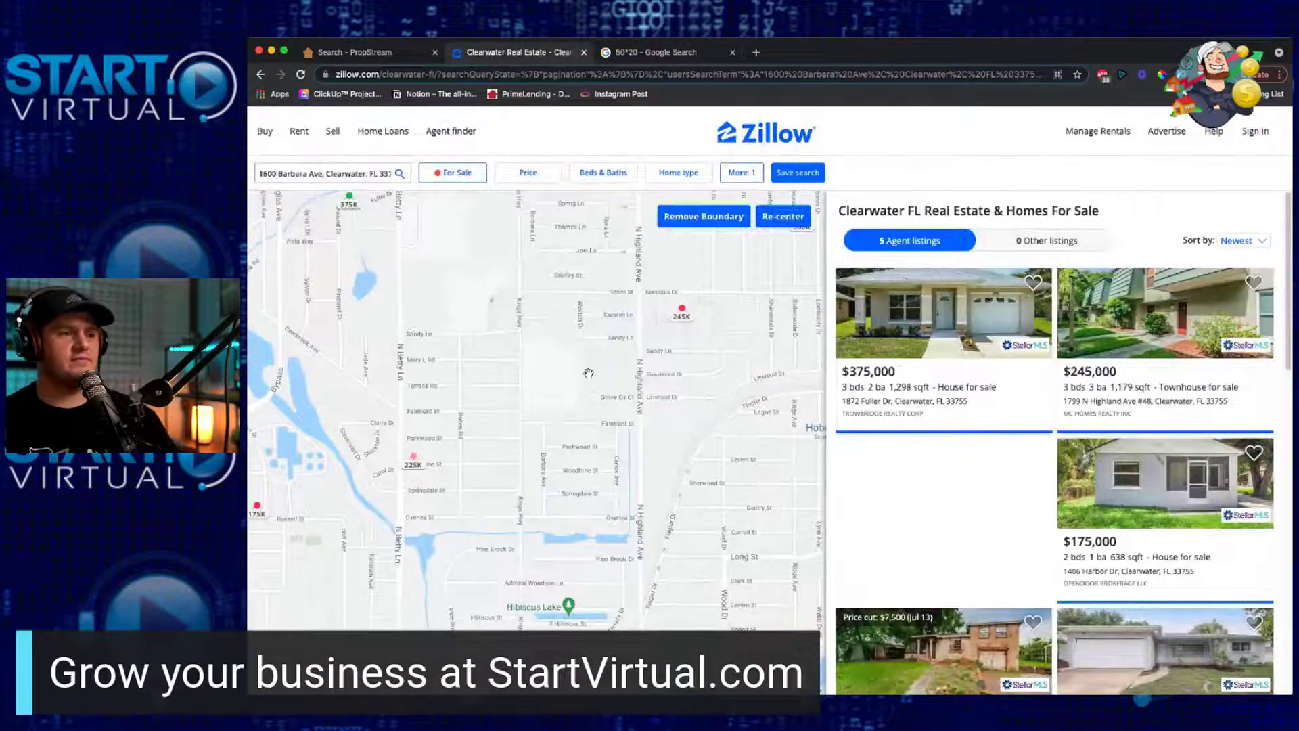
left_click_drag(589, 374, 593, 447)
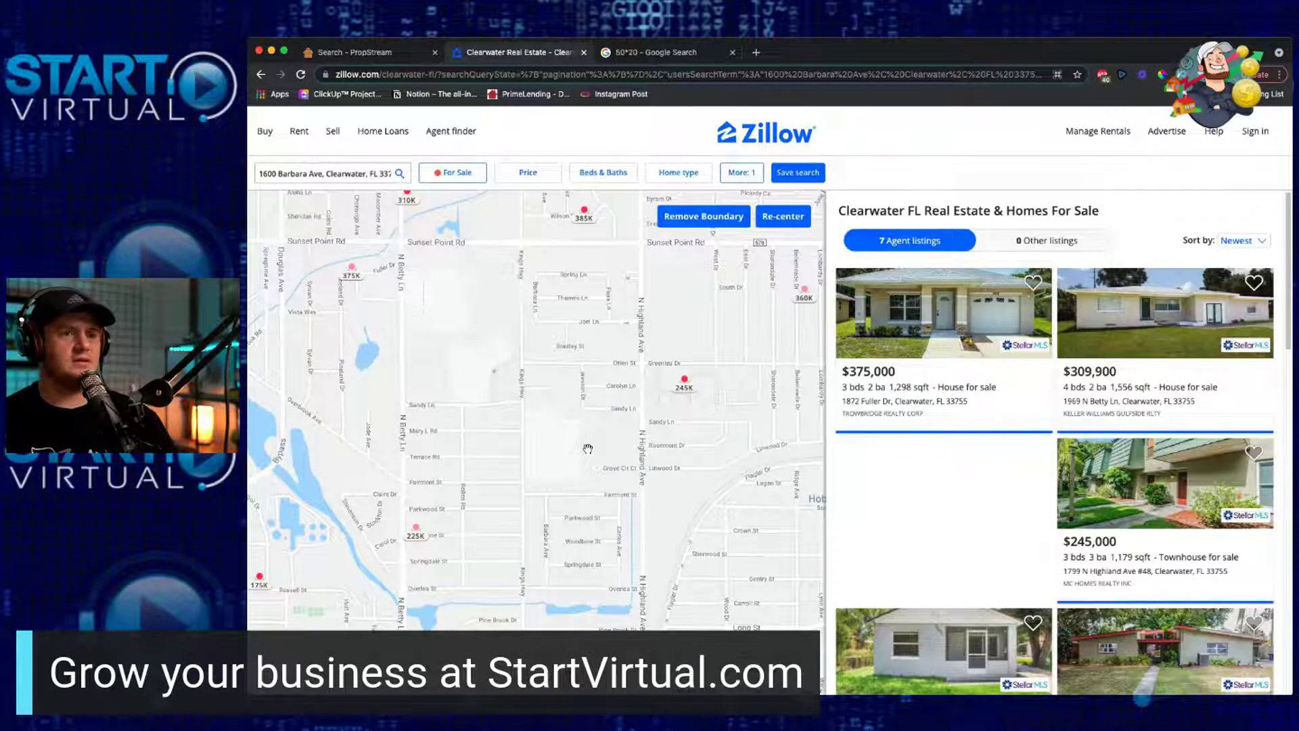
scroll(1015, 464, "down", 3)
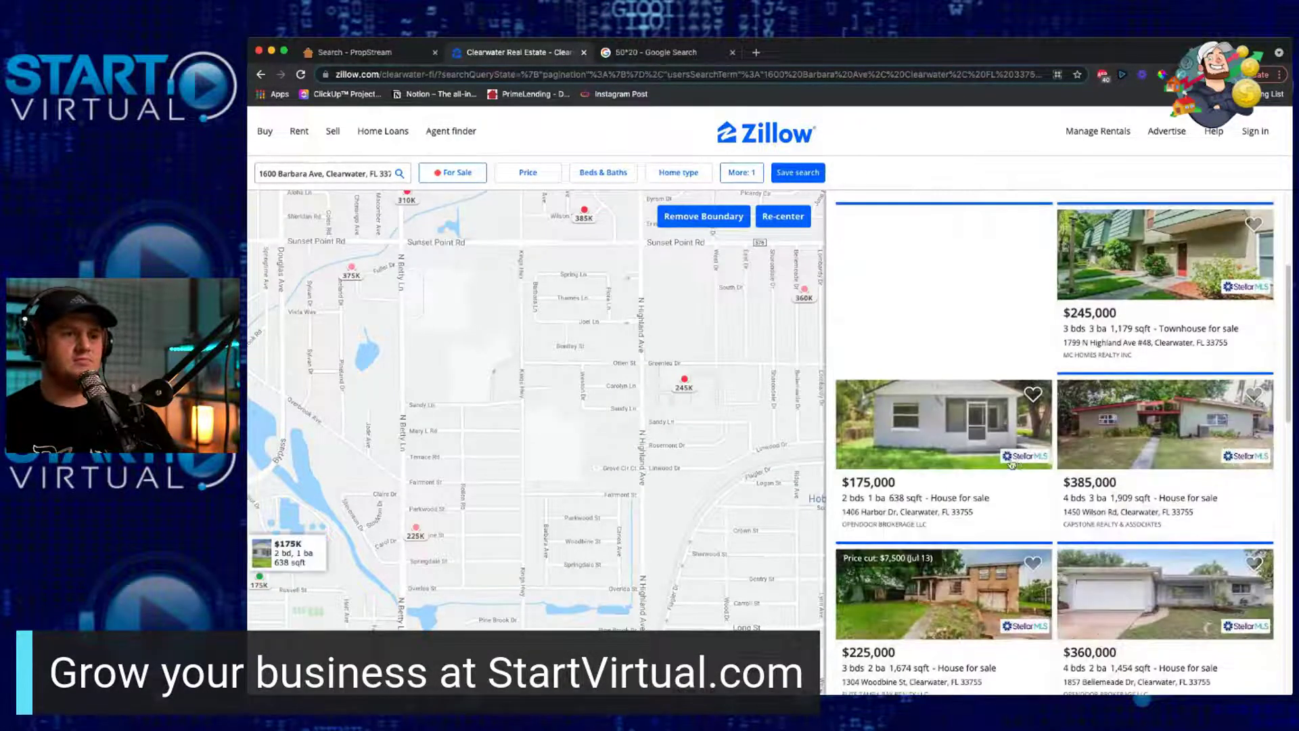
scroll(1012, 465, "down", 3)
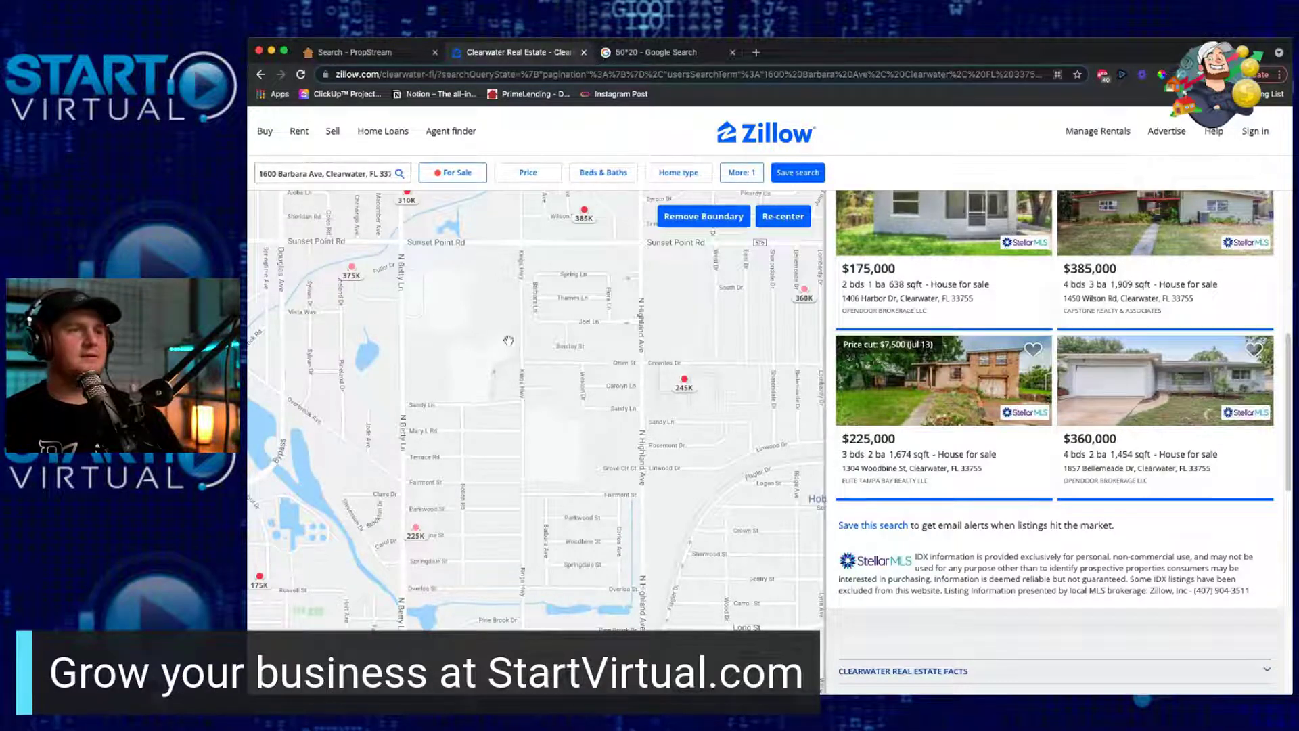
scroll(508, 344, "up", 2)
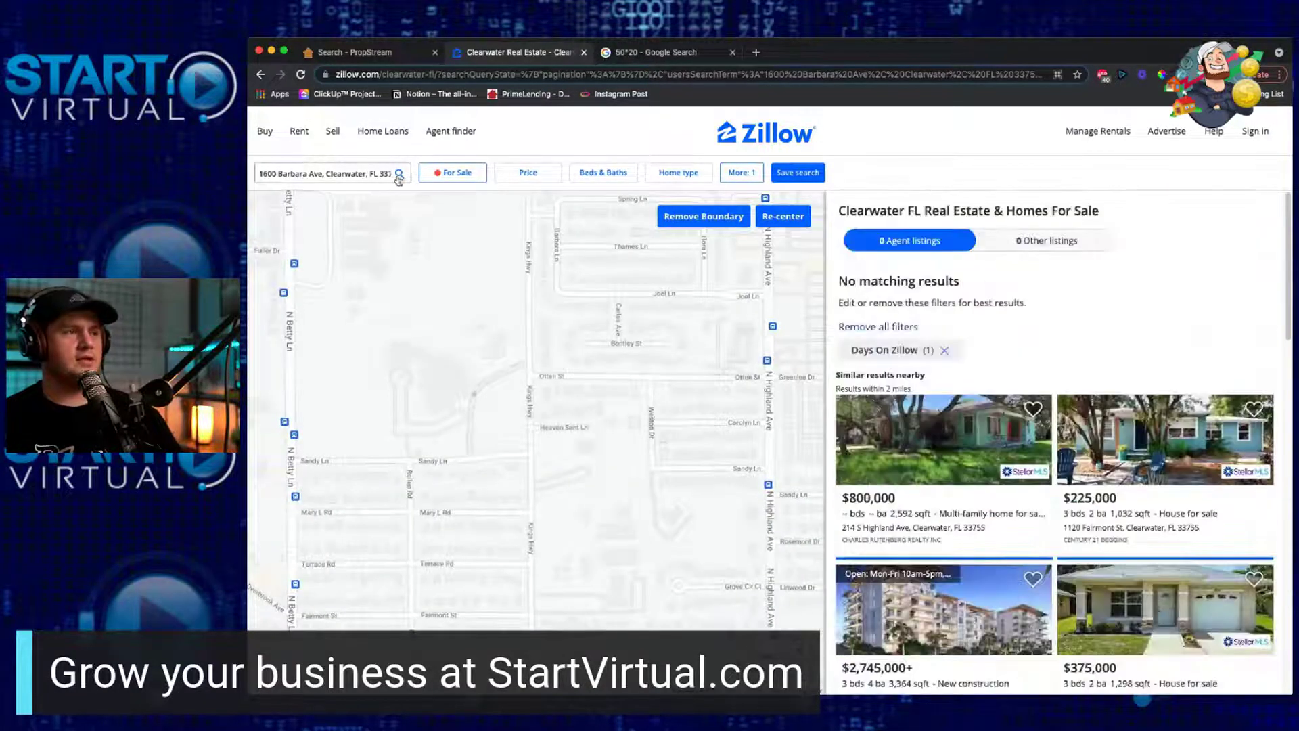
left_click(400, 177)
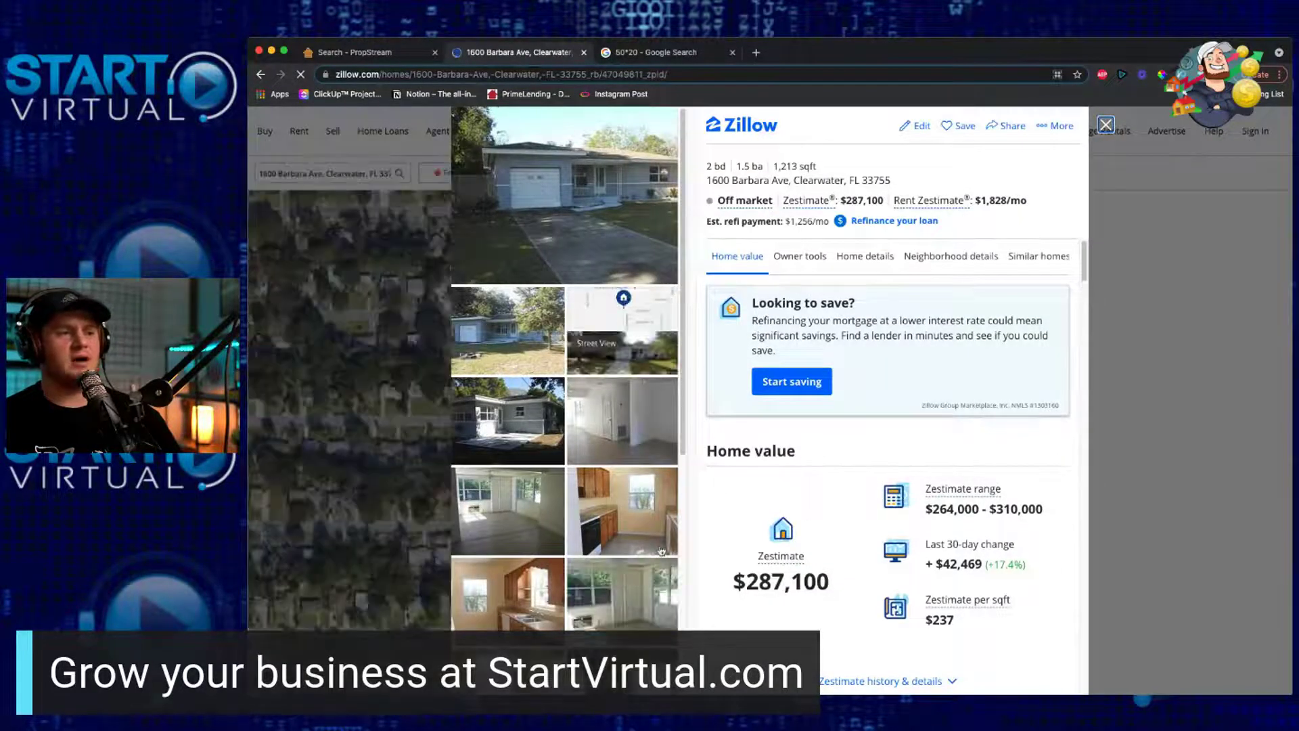
left_click(508, 430)
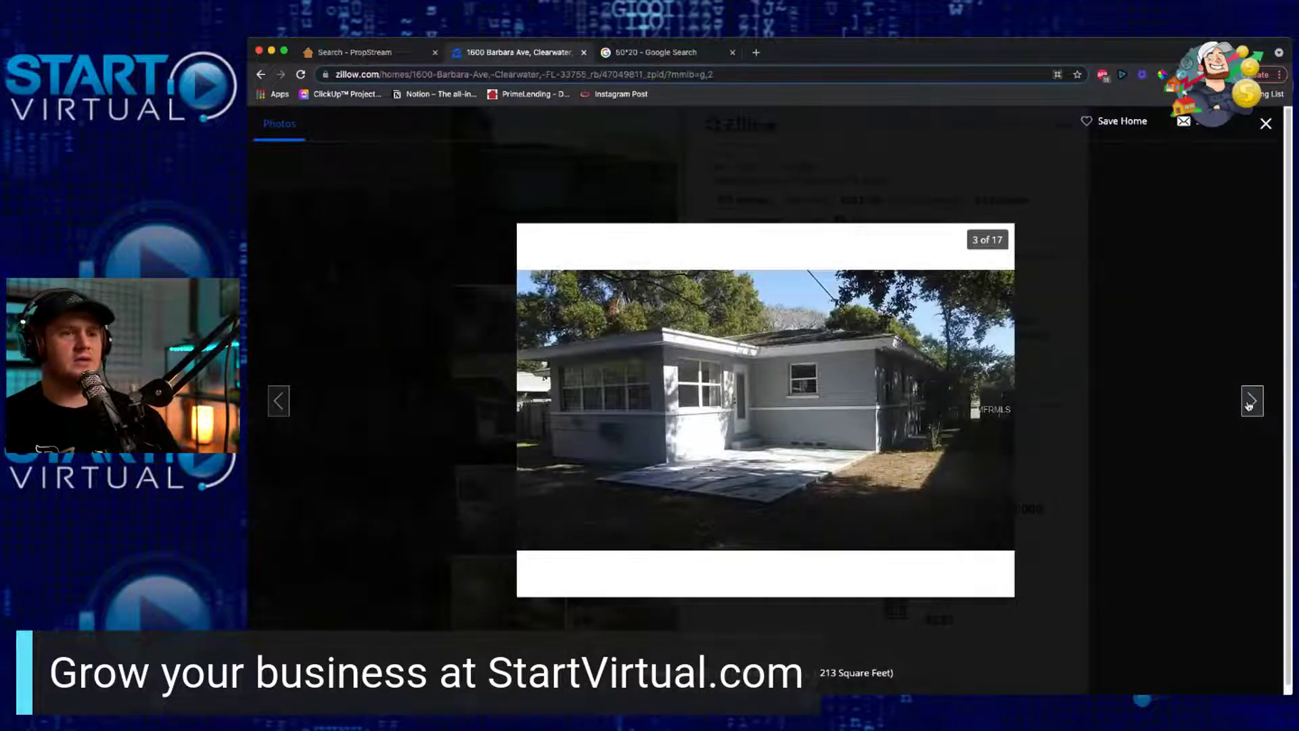
left_click(1250, 402)
left_click(1250, 403)
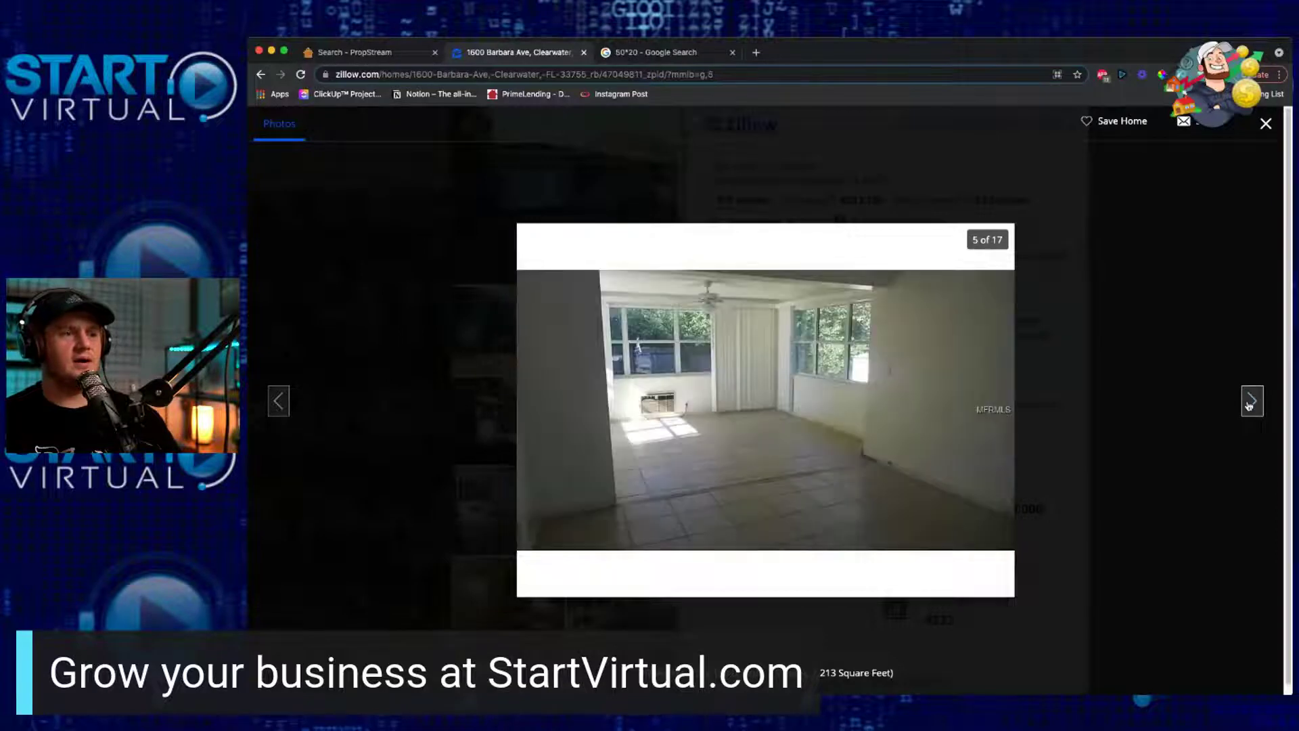
left_click(1250, 403)
left_click(1251, 403)
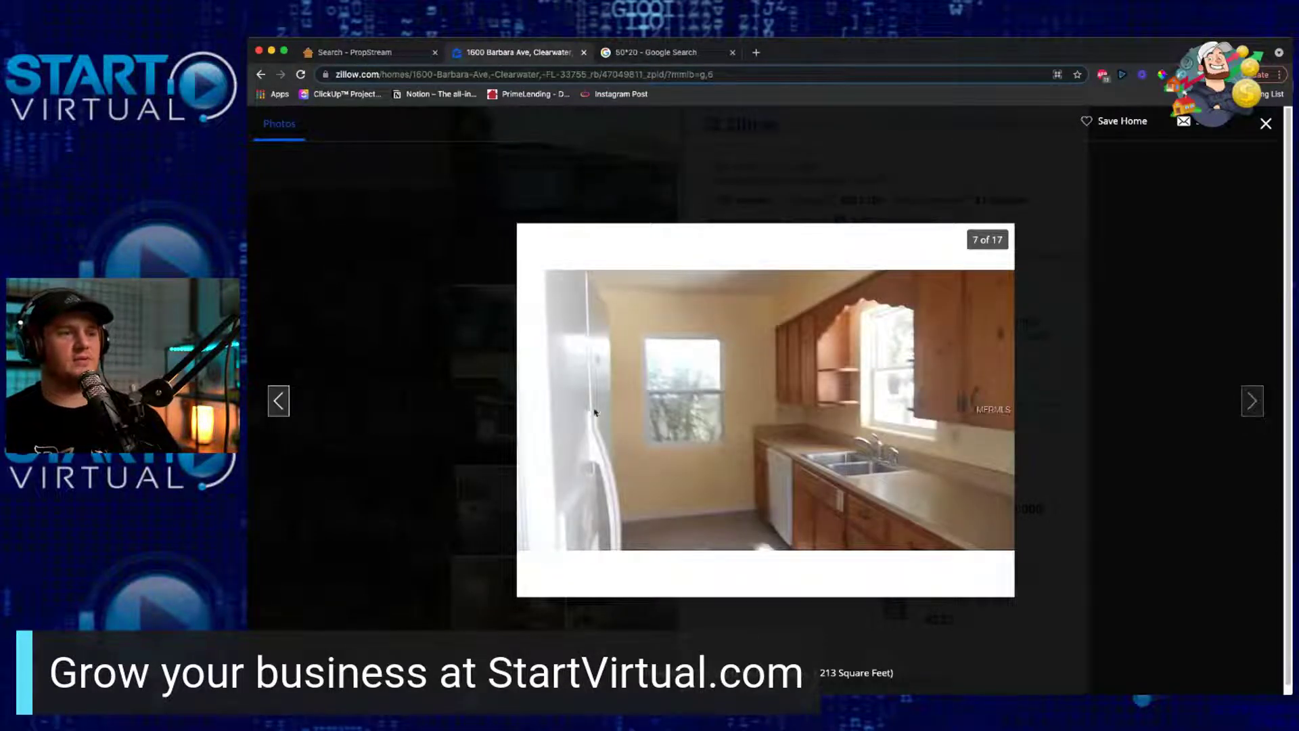
Step: Page through the interior photos to the final bathroom picture, 17 of 17, then close the viewer
left_click(272, 404)
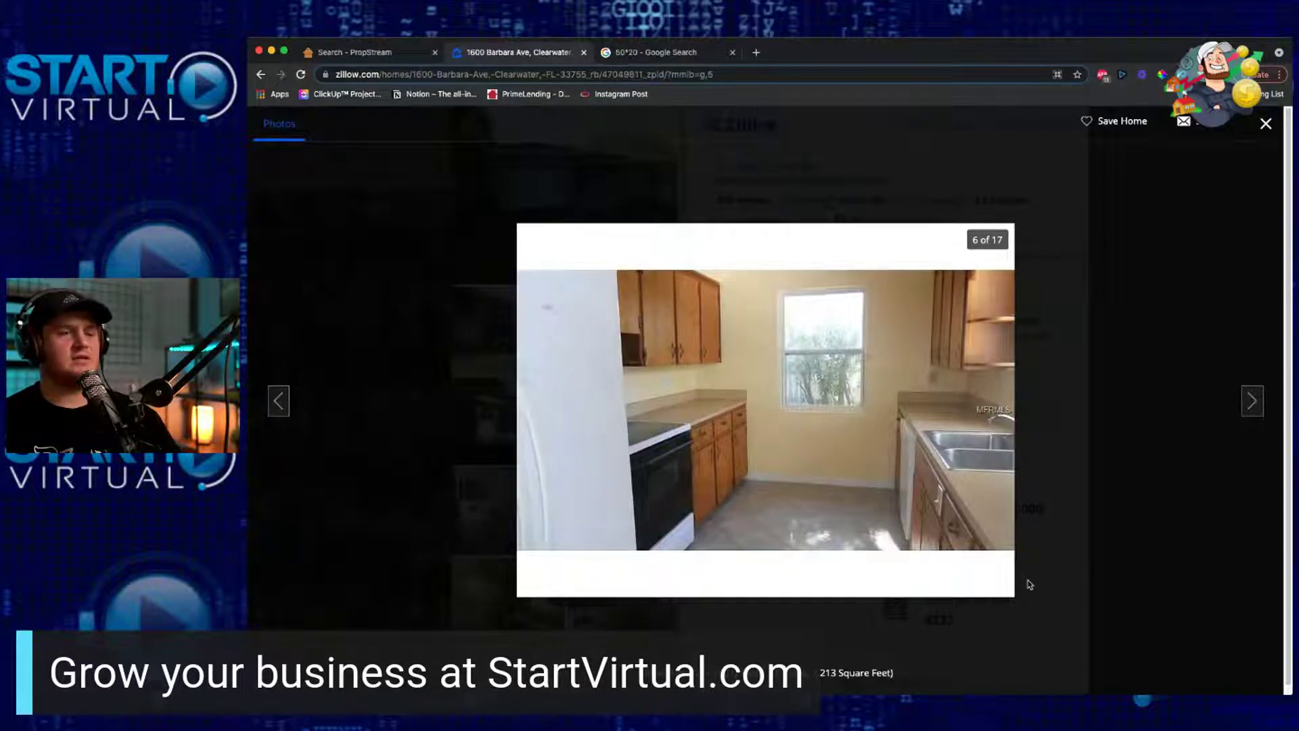
left_click(1252, 400)
left_click(1252, 401)
left_click(1251, 401)
left_click(1252, 400)
left_click(1252, 401)
left_click(1252, 400)
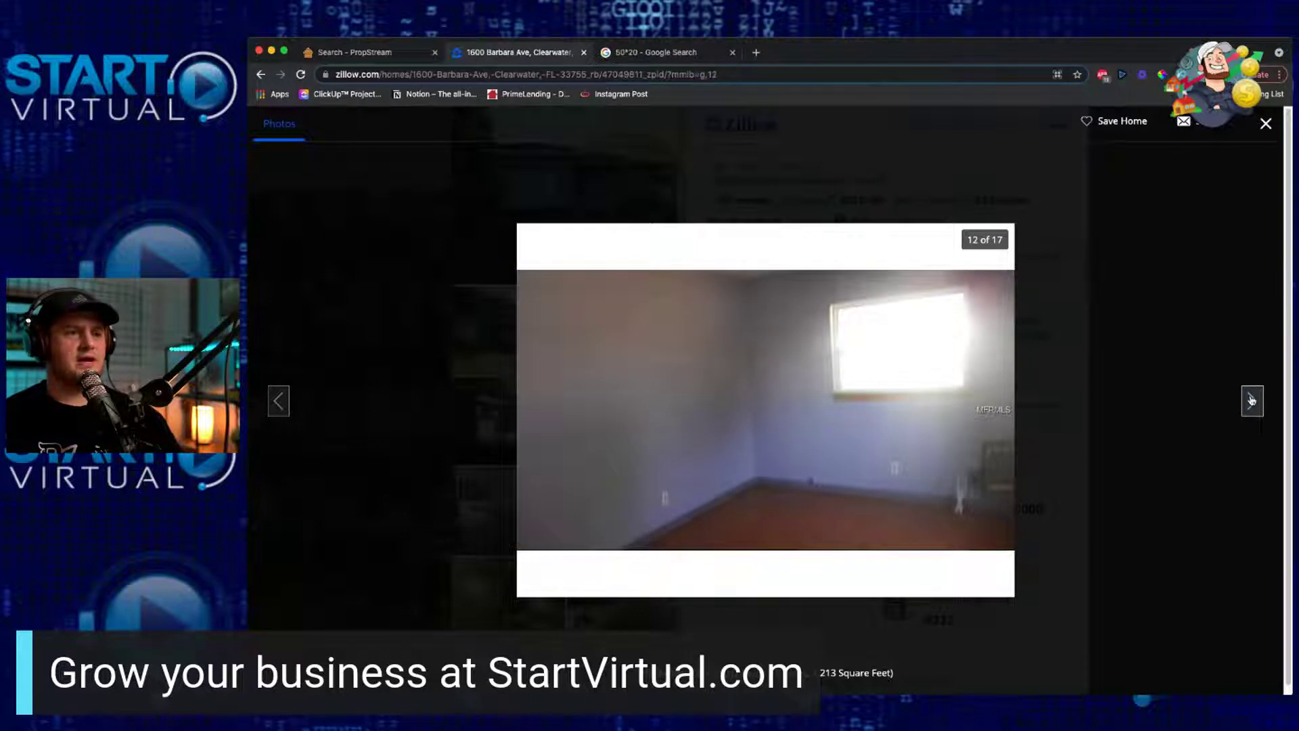
left_click(1251, 400)
left_click(1252, 400)
left_click(1251, 401)
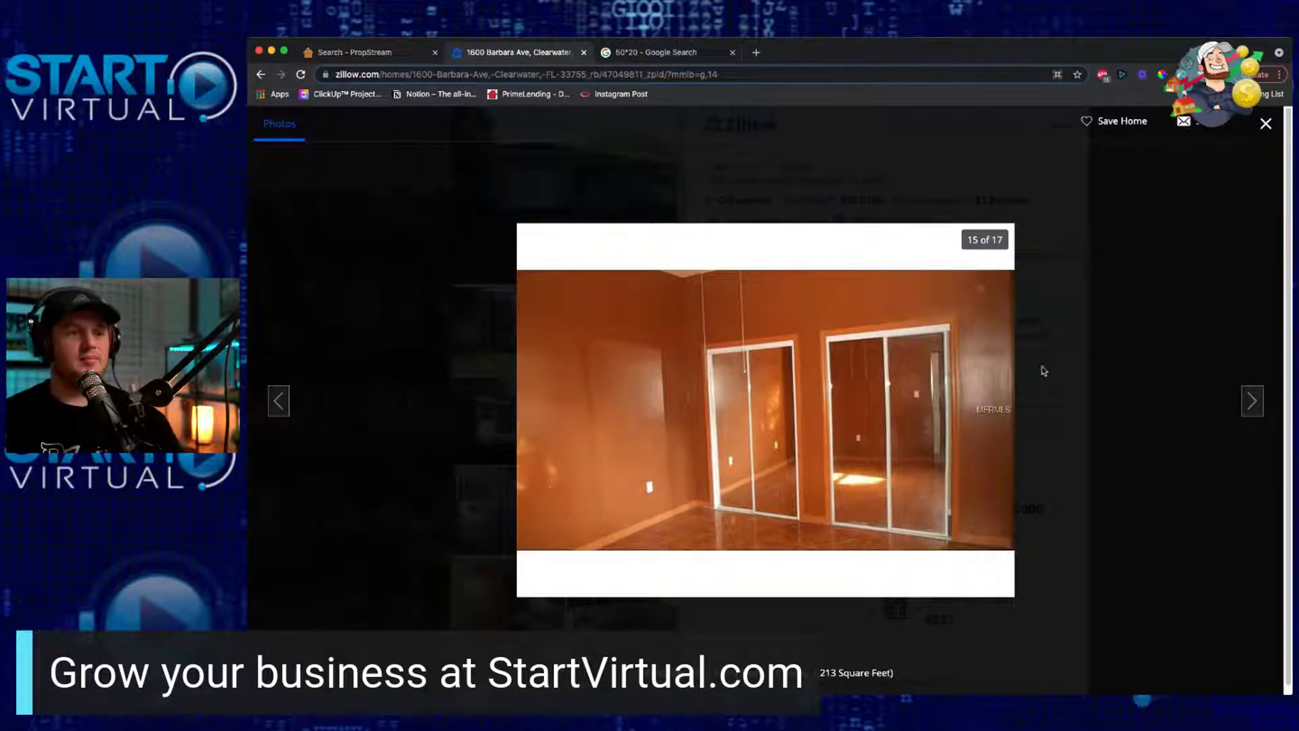
left_click(1249, 400)
left_click(1248, 401)
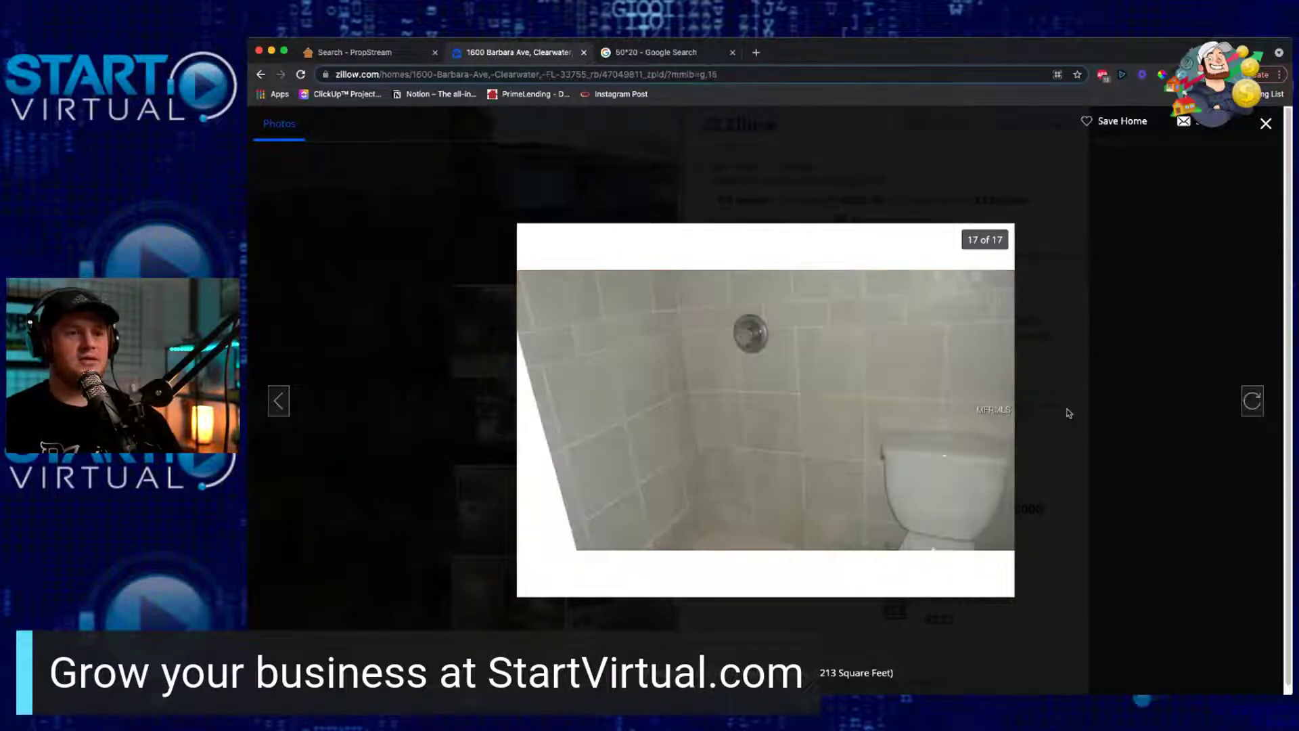
left_click(1069, 414)
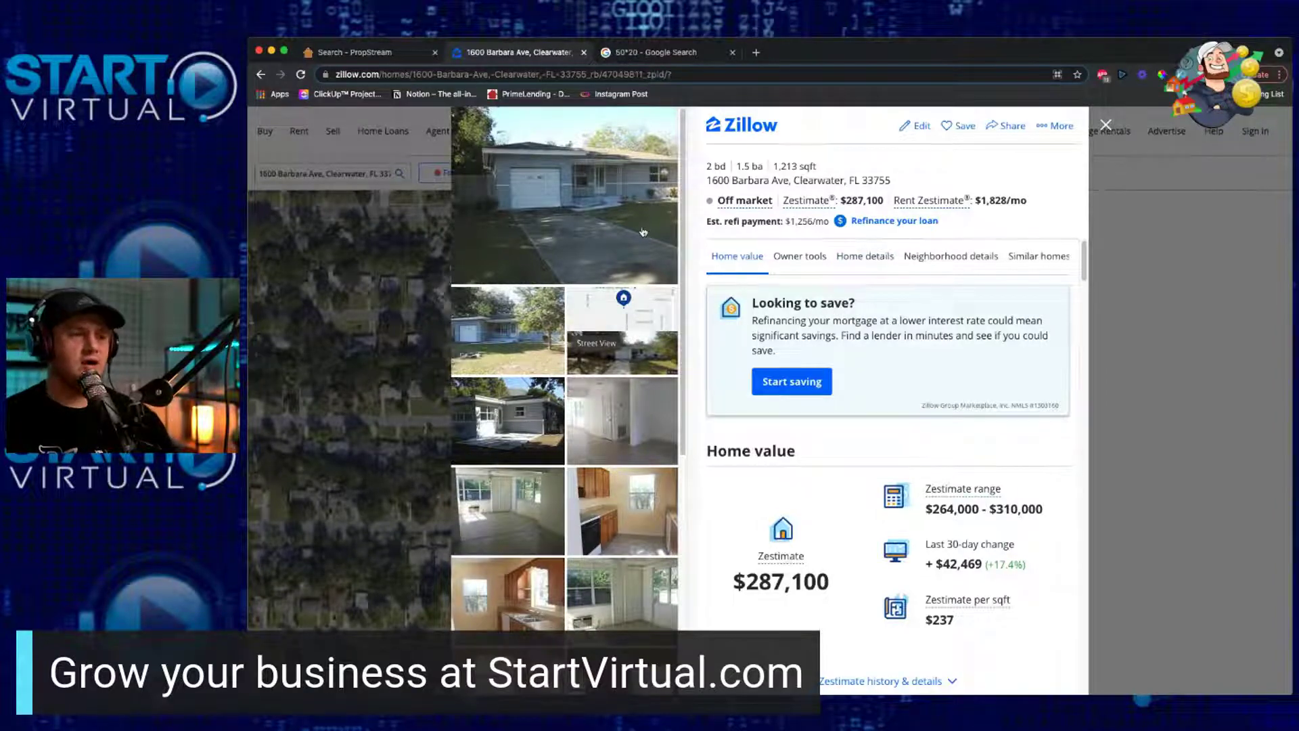
left_click(612, 230)
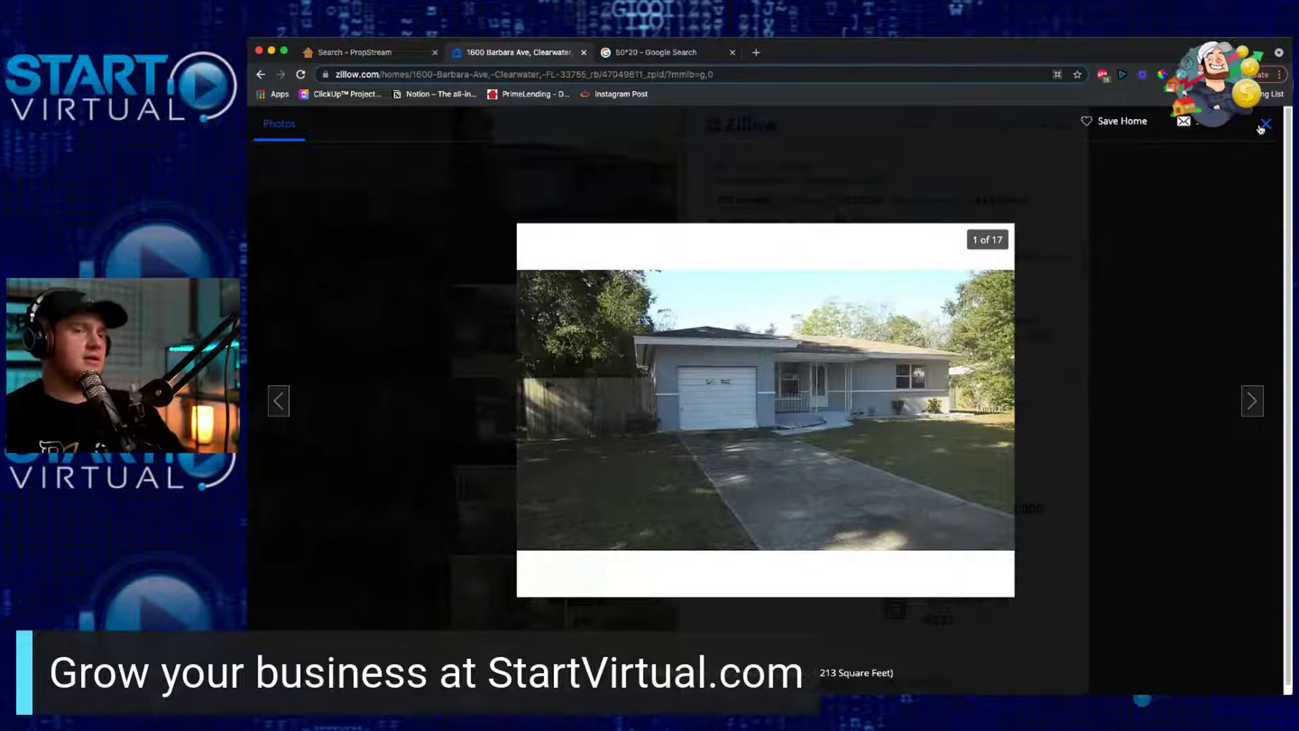
left_click(1022, 187)
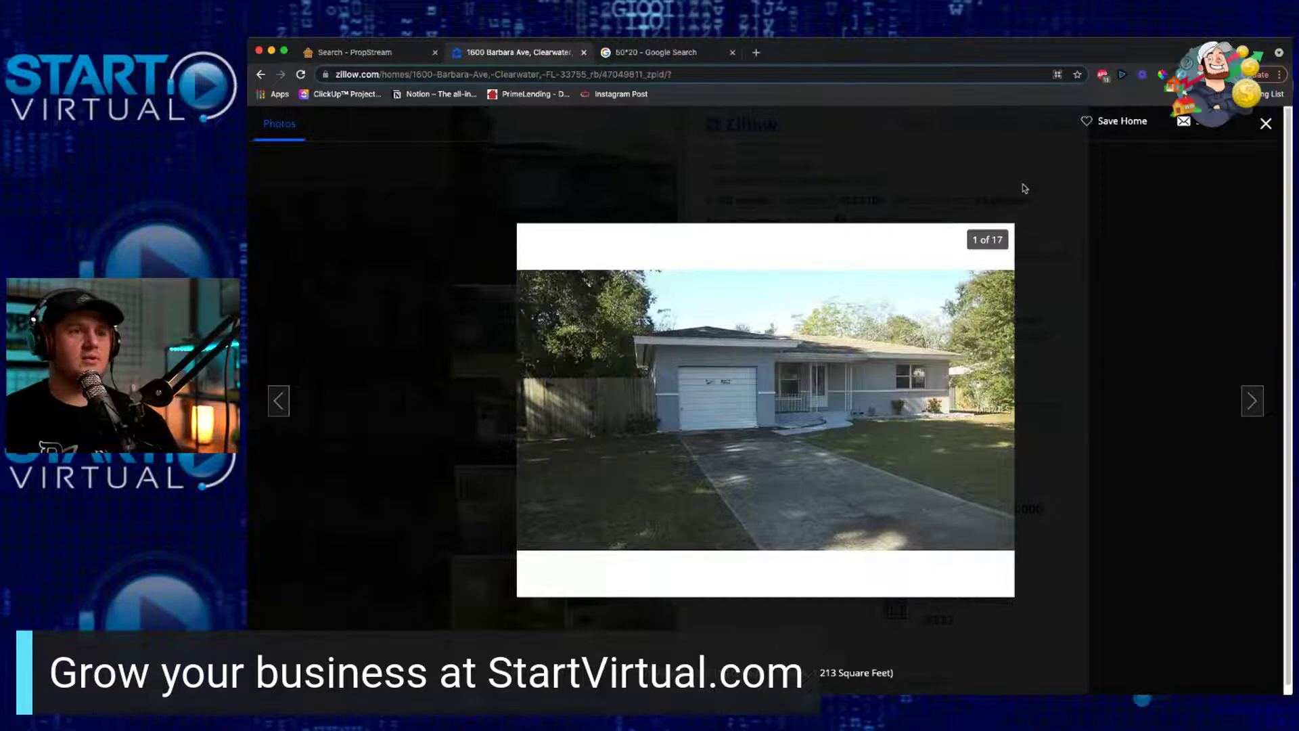
left_click(624, 50)
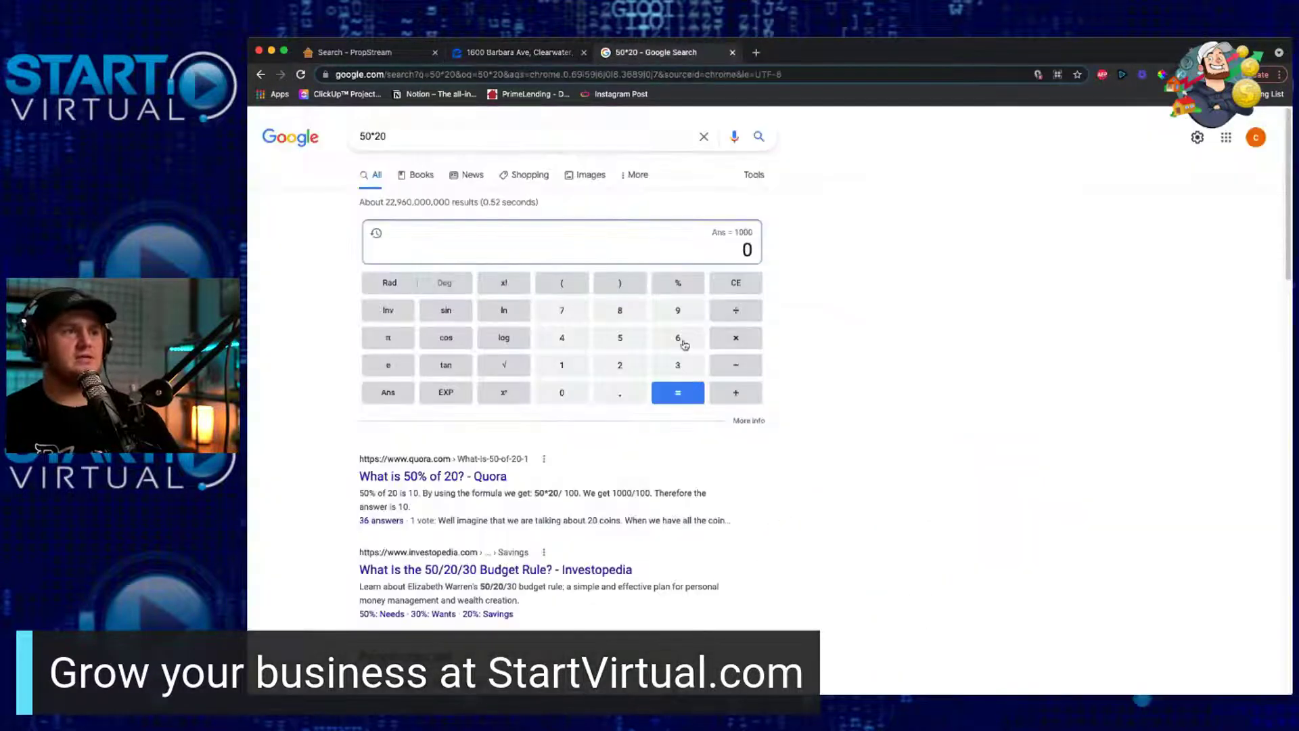
Step: Enter 305000 in the calculator, correcting a mistyped 310000
left_click(676, 369)
left_click(559, 368)
left_click(570, 402)
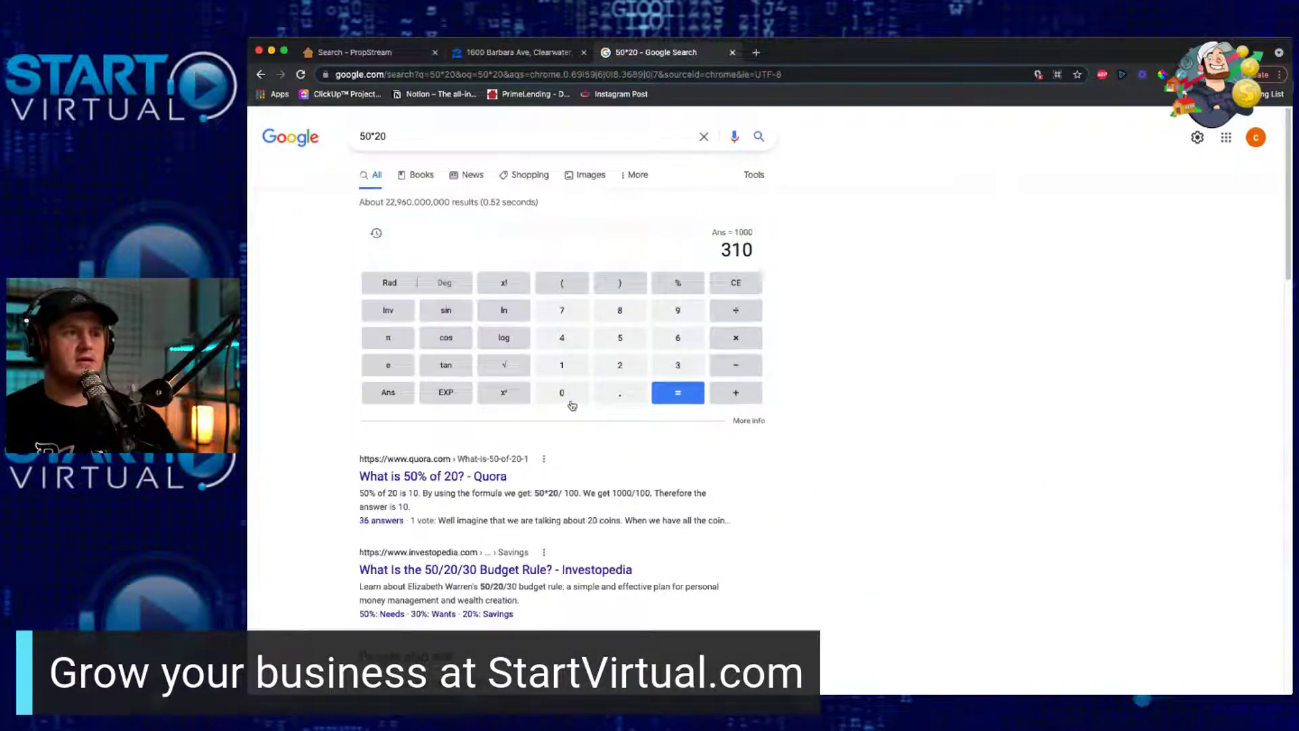
left_click(570, 402)
left_click(570, 402)
left_click(570, 402)
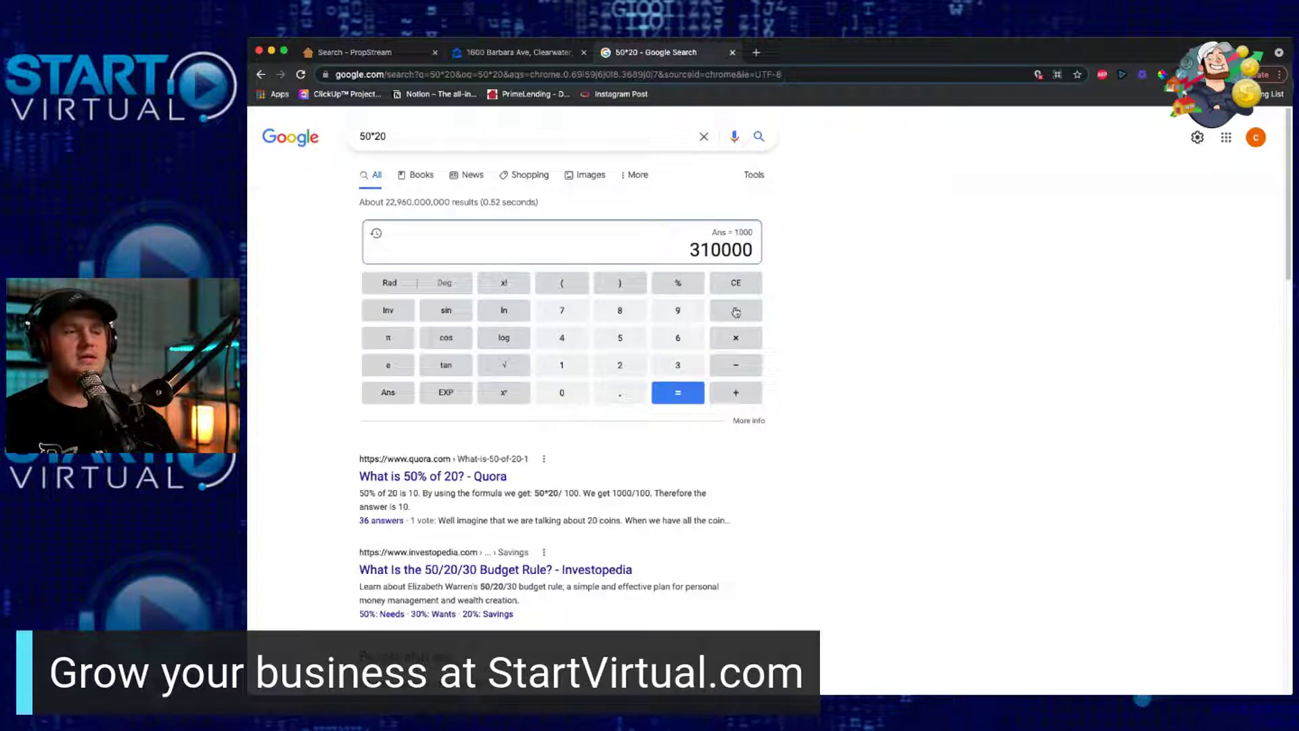
left_click(741, 284)
left_click(741, 284)
left_click(741, 284)
left_click(741, 284)
left_click(741, 285)
left_click(741, 284)
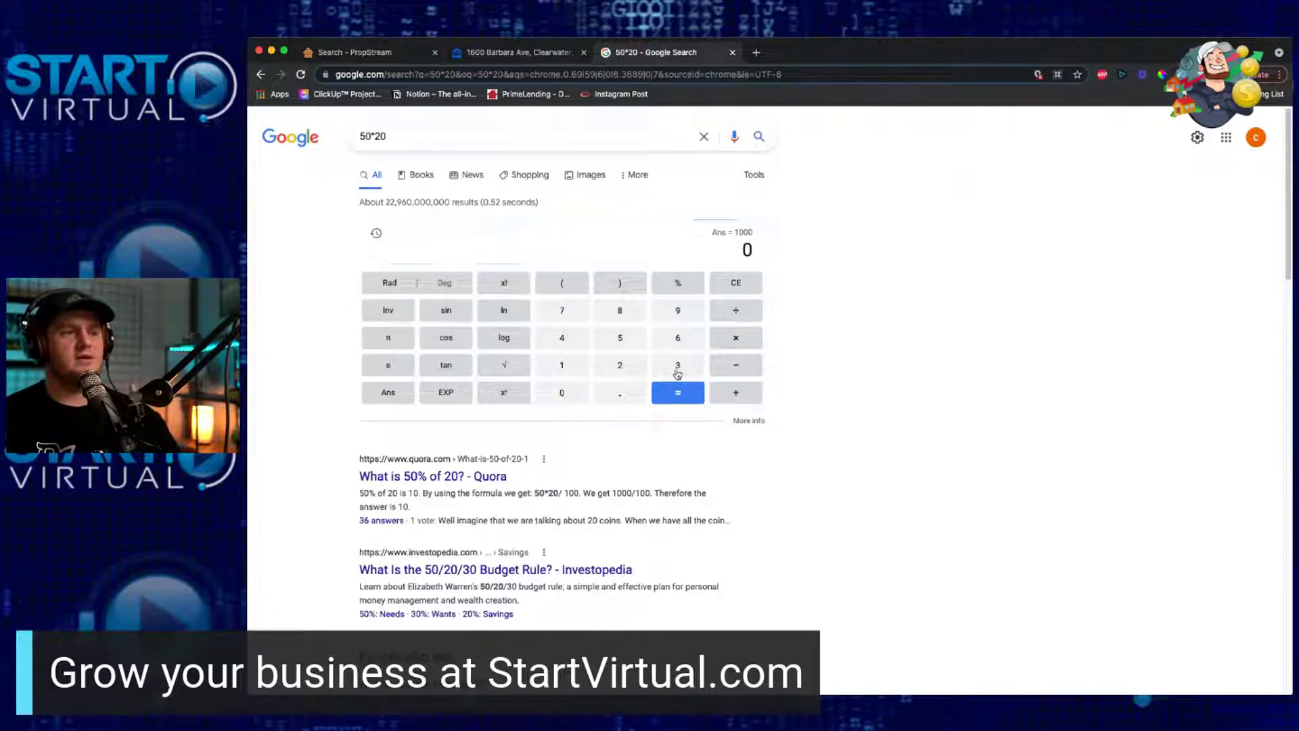
left_click(677, 372)
left_click(574, 401)
left_click(630, 342)
left_click(577, 398)
left_click(578, 397)
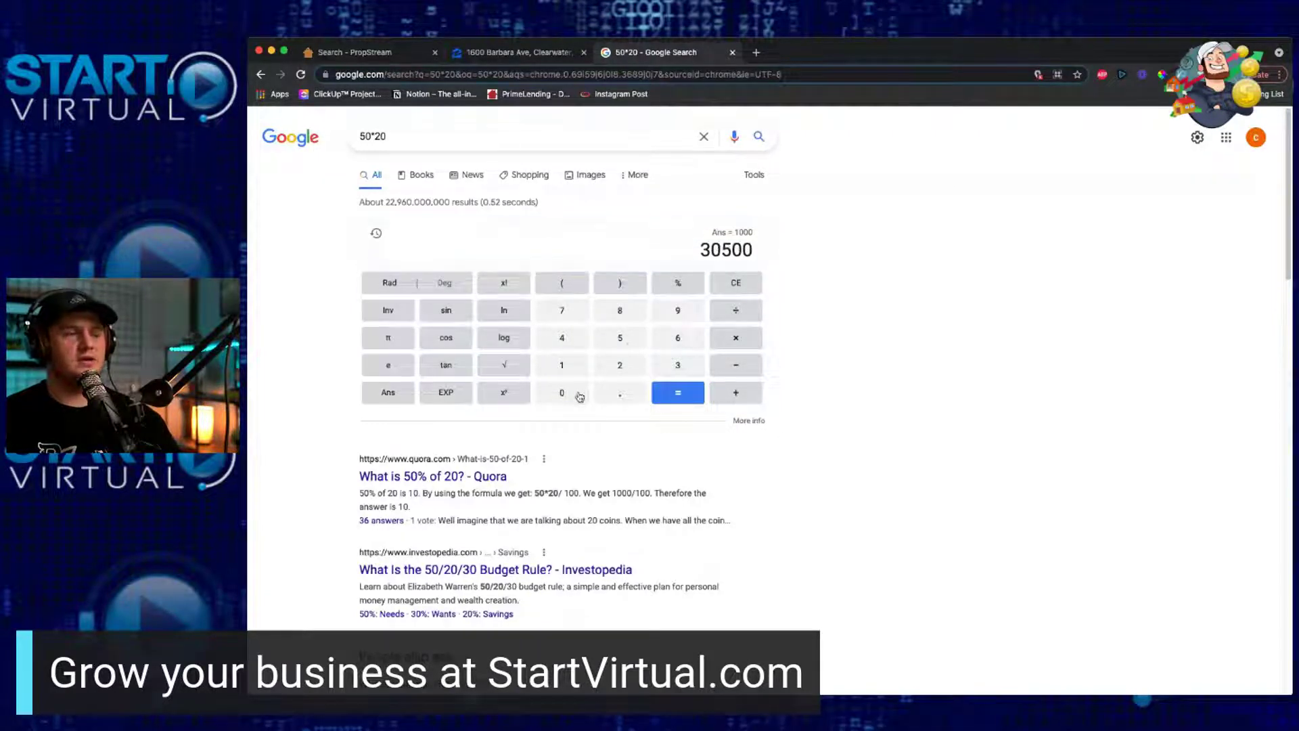
left_click(577, 397)
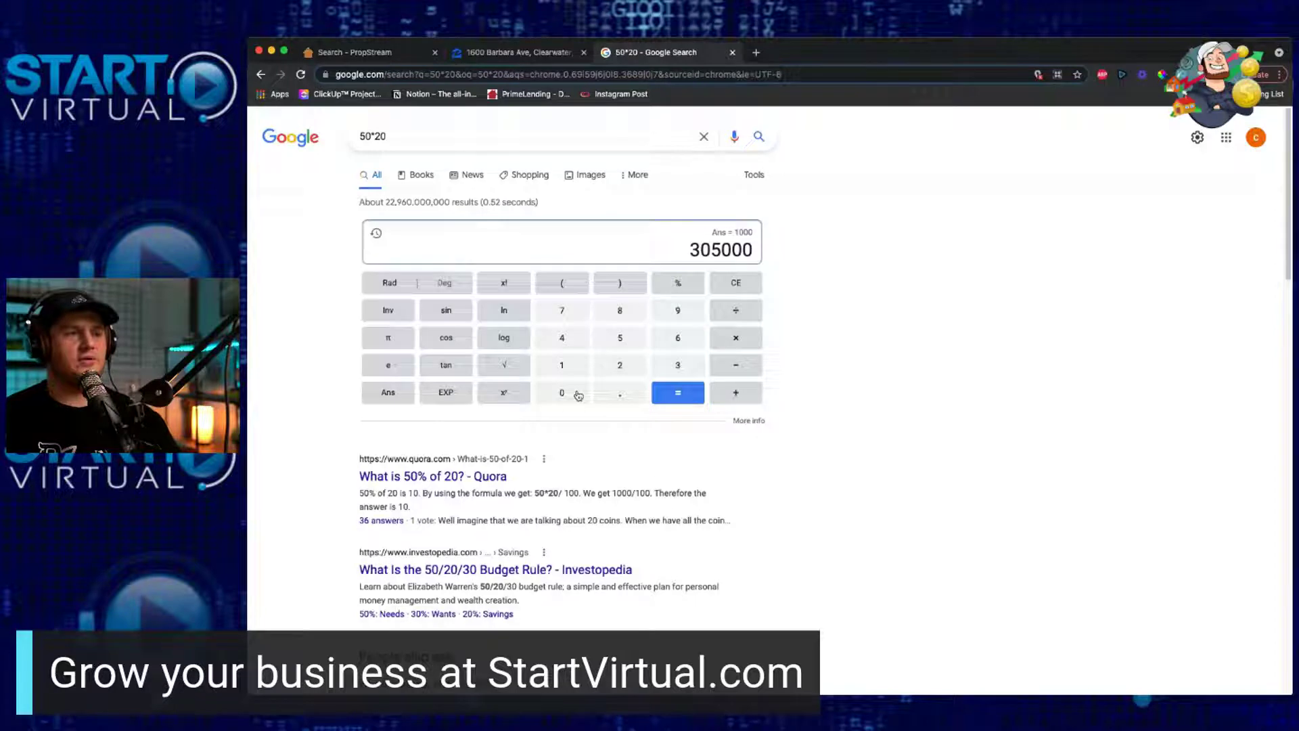
Step: Multiply 305000 by .96 to get 292800
left_click(744, 341)
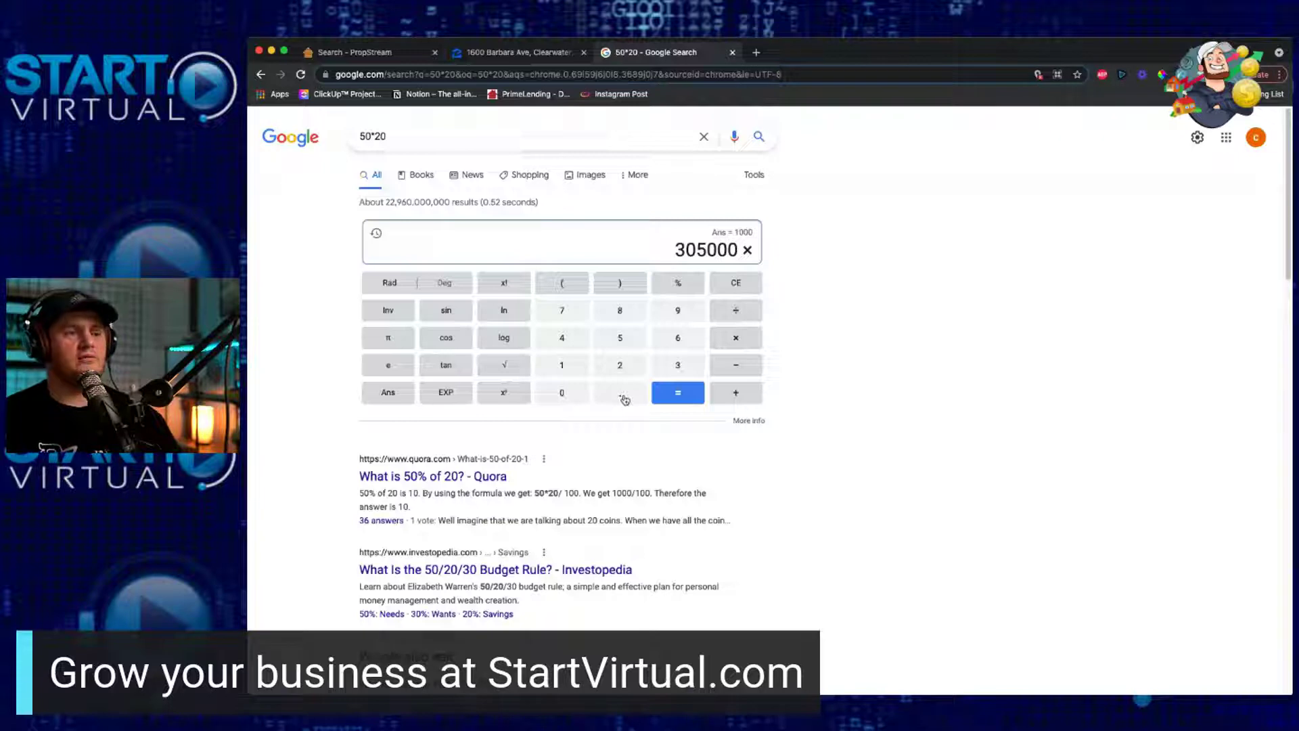
left_click(625, 400)
left_click(687, 326)
left_click(683, 339)
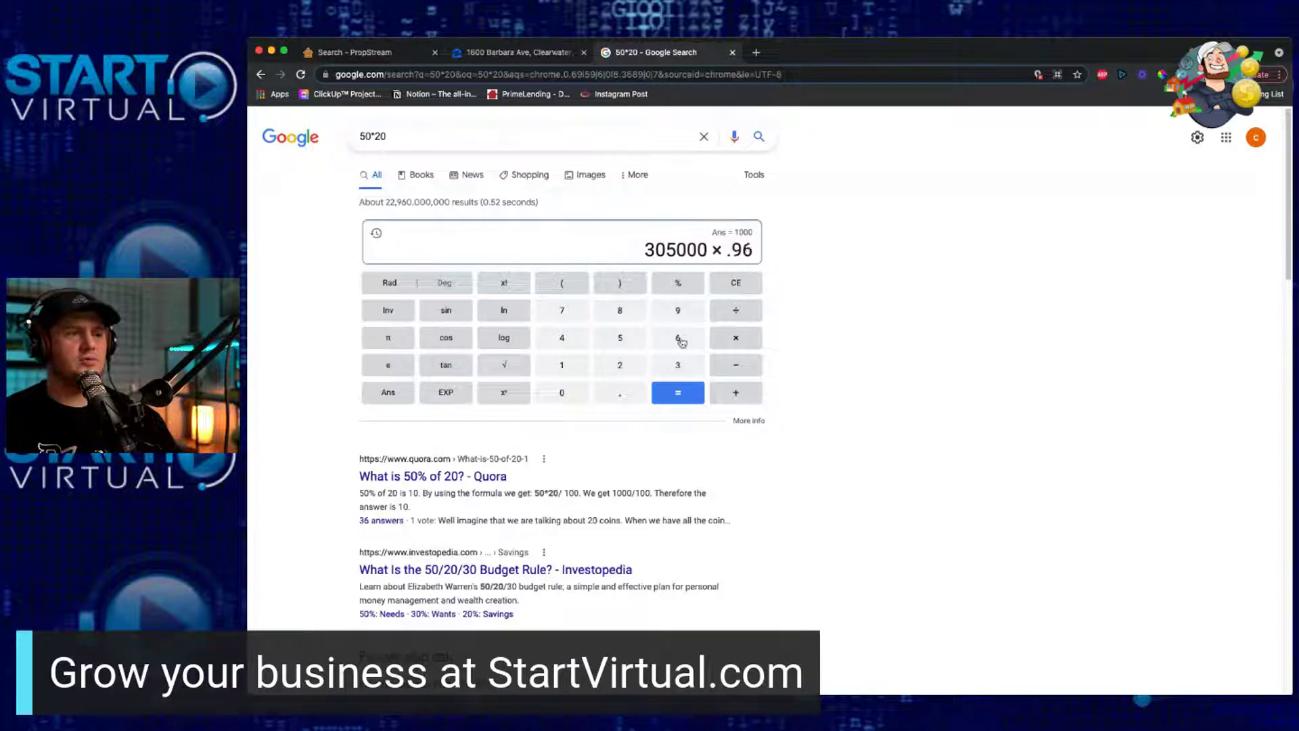
left_click(687, 396)
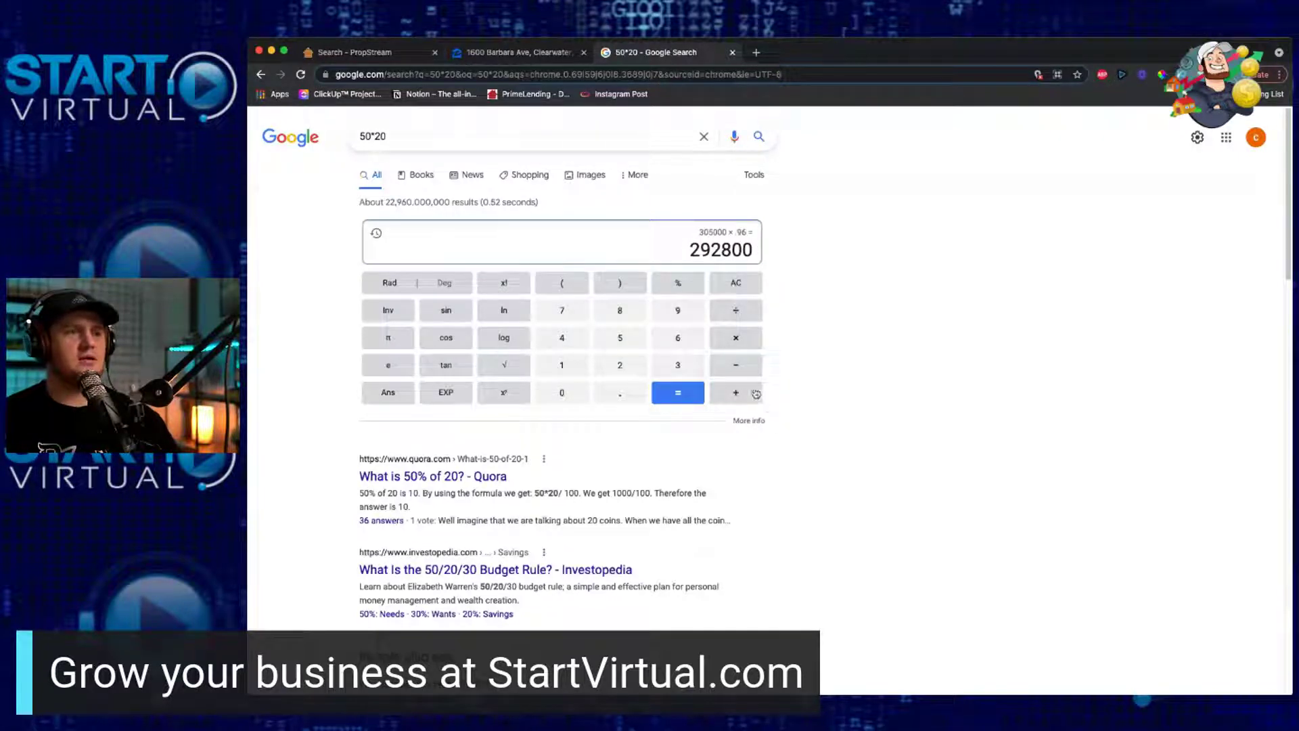
Step: Subtract 2500 and then 10000, bringing the total to 280300
left_click(736, 366)
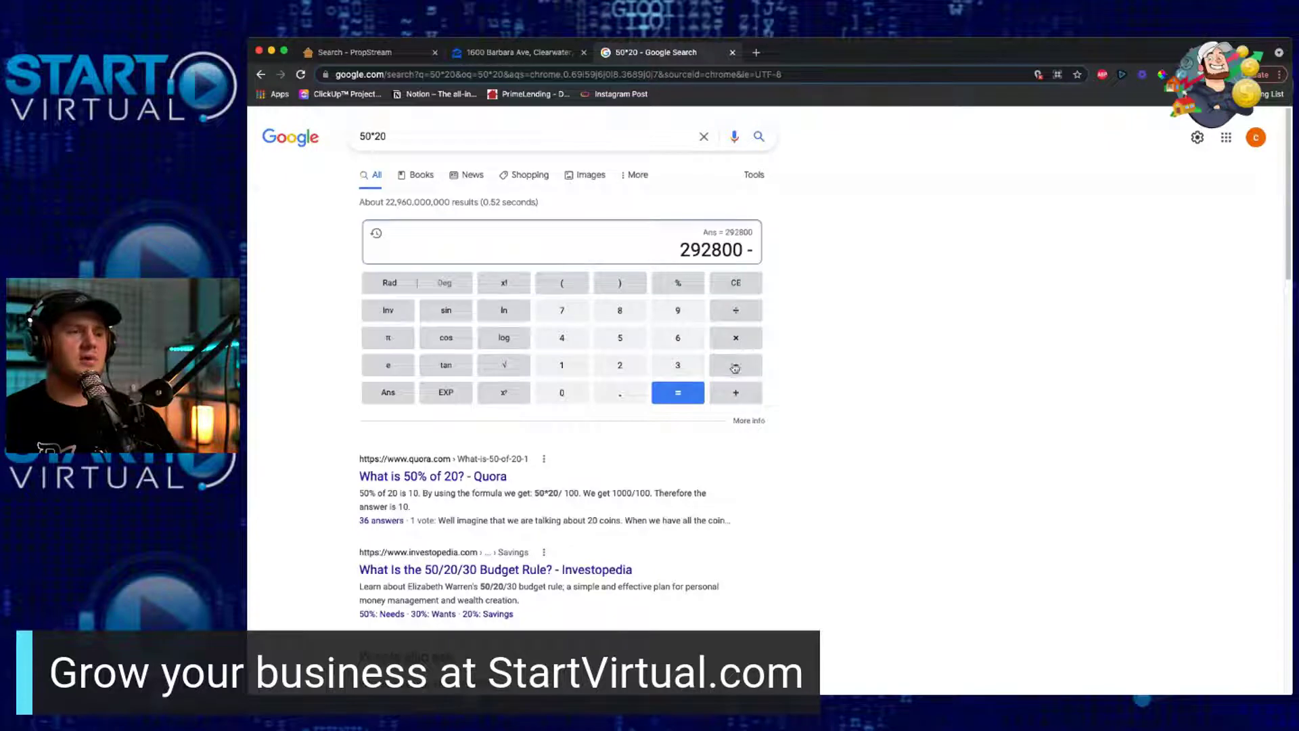
left_click(620, 366)
left_click(618, 338)
left_click(559, 394)
left_click(559, 394)
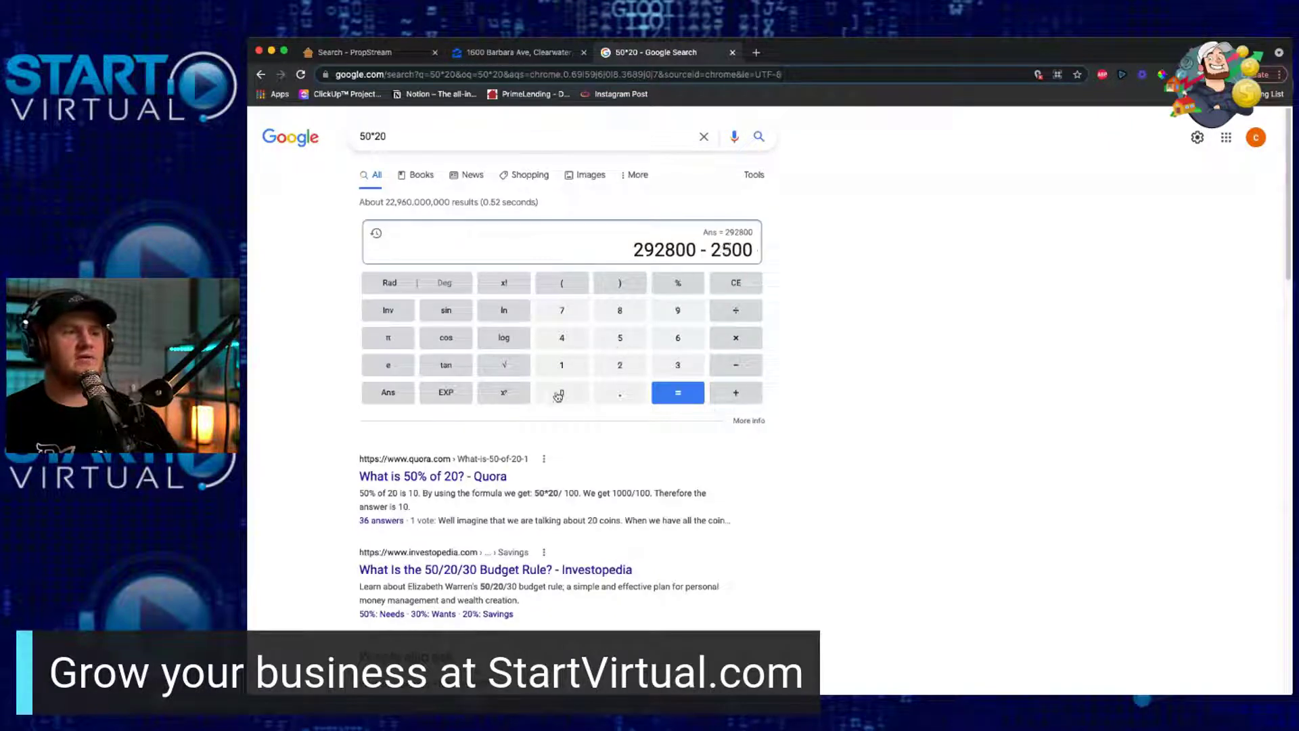
left_click(693, 398)
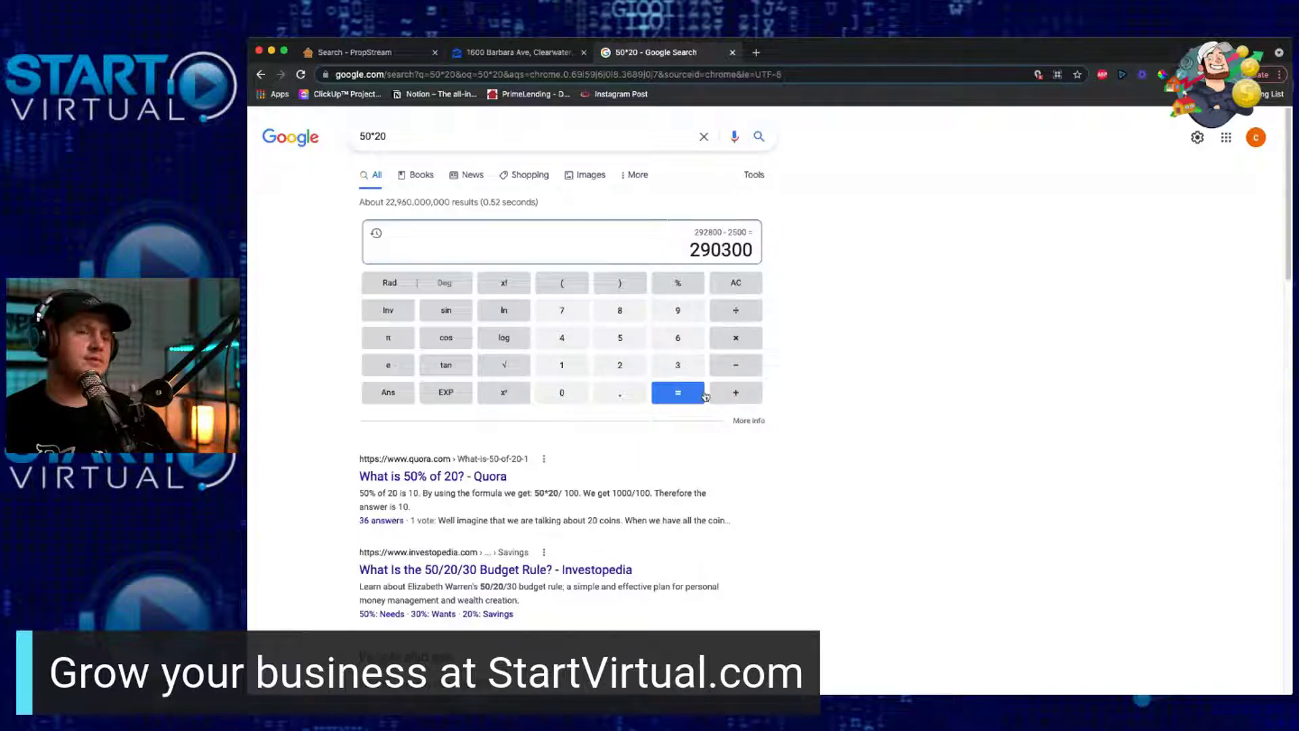
left_click(750, 369)
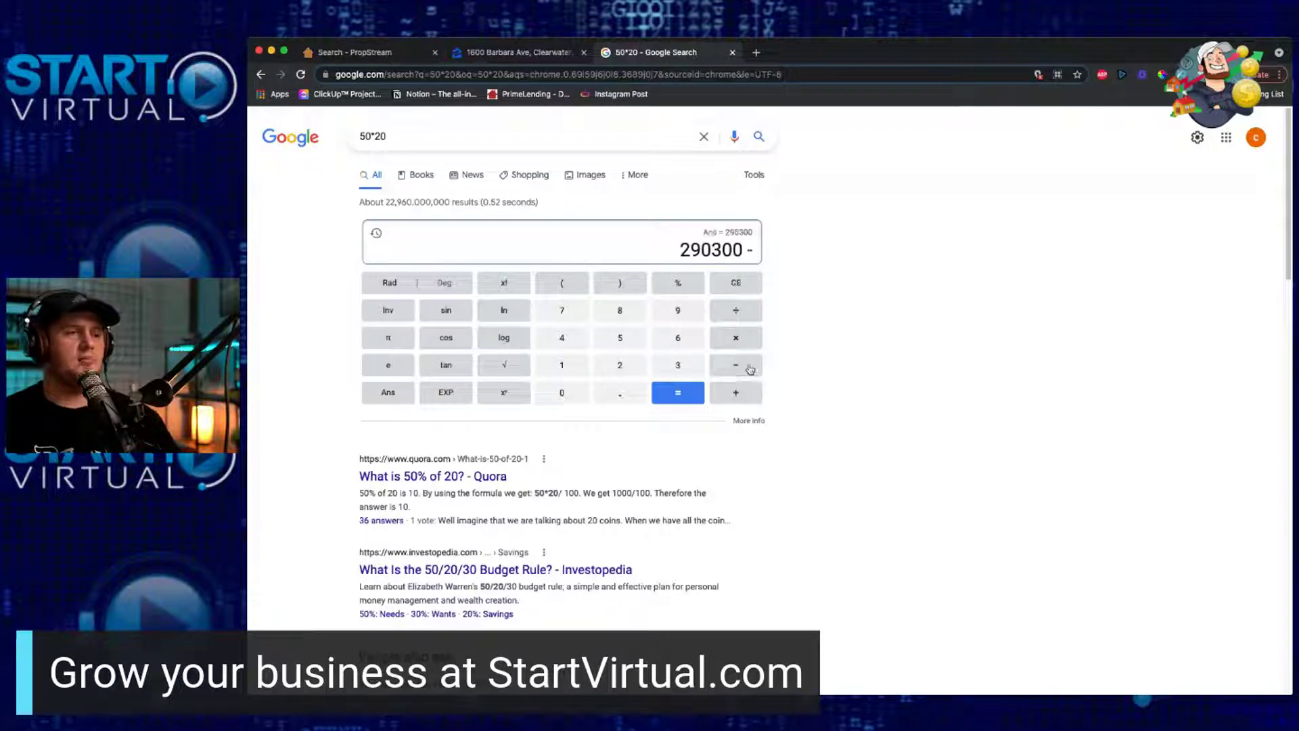
left_click(570, 374)
left_click(575, 401)
left_click(575, 401)
left_click(575, 401)
left_click(574, 400)
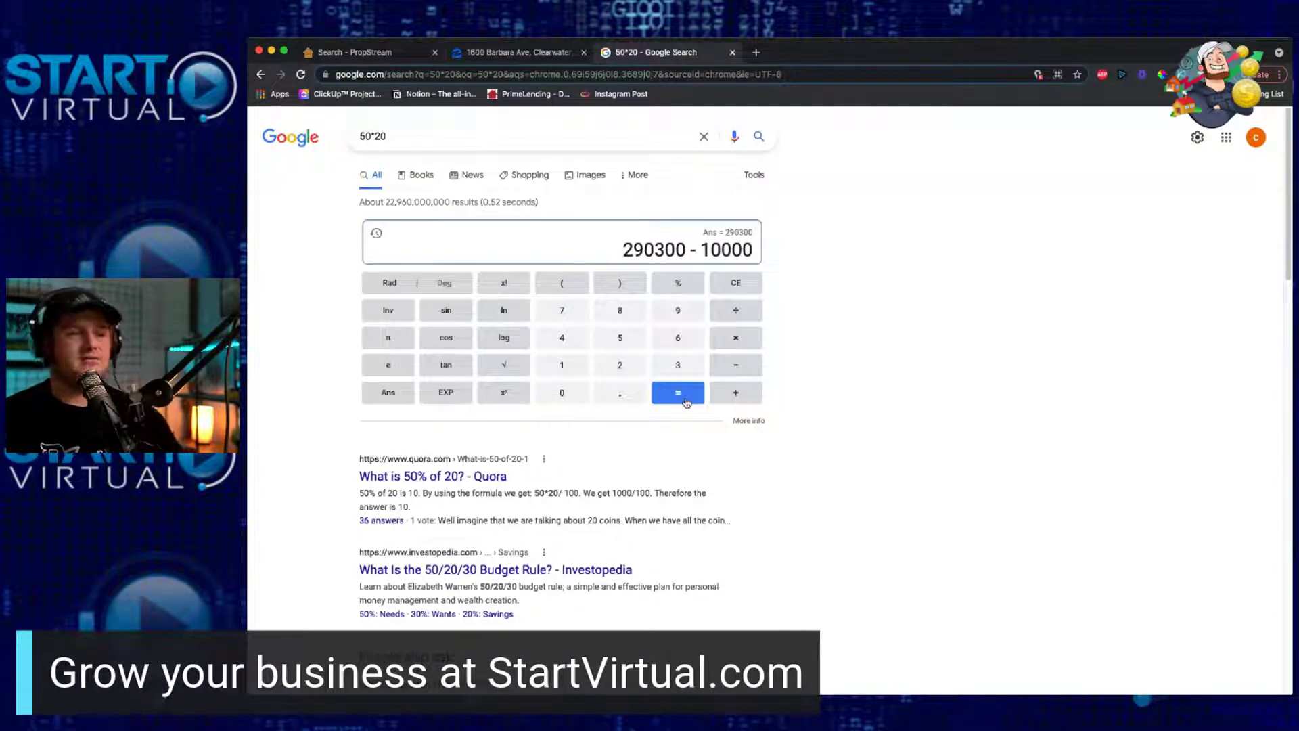
left_click(686, 403)
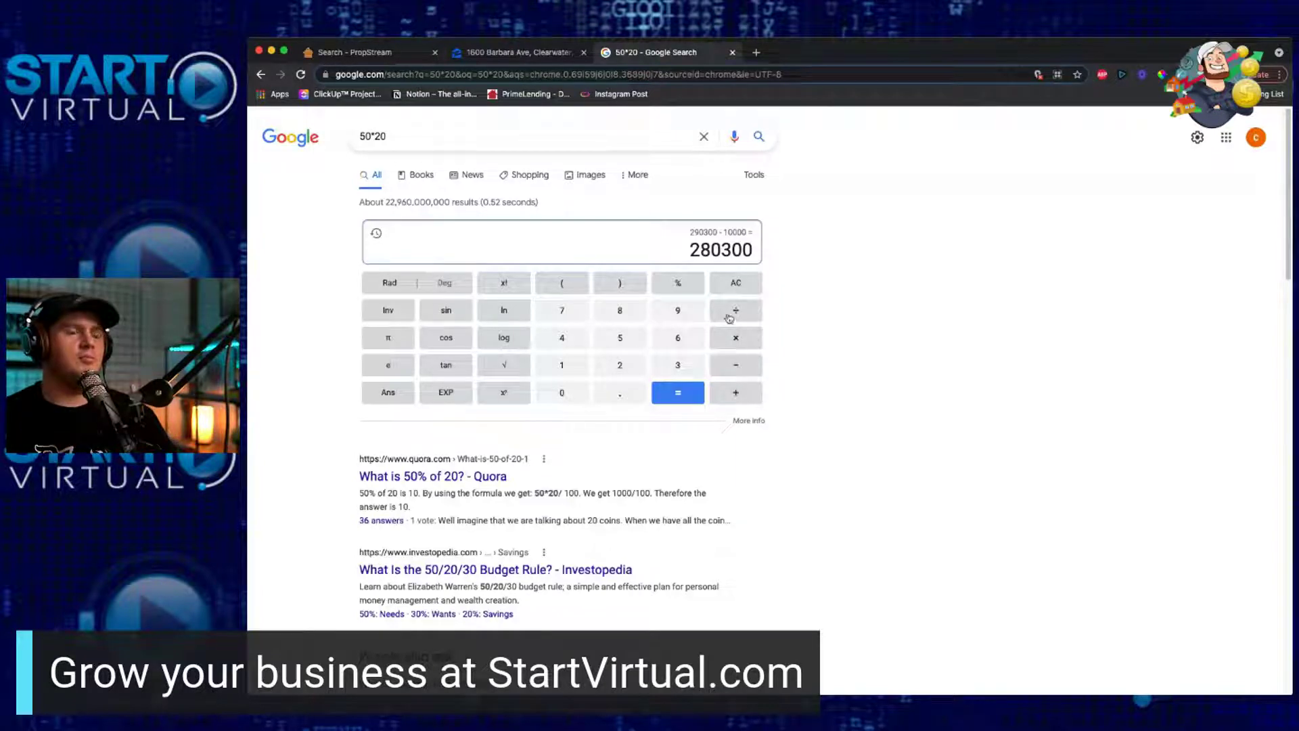
Step: Subtract 30000 and then 20000, arriving at an offer of 230300
left_click(747, 367)
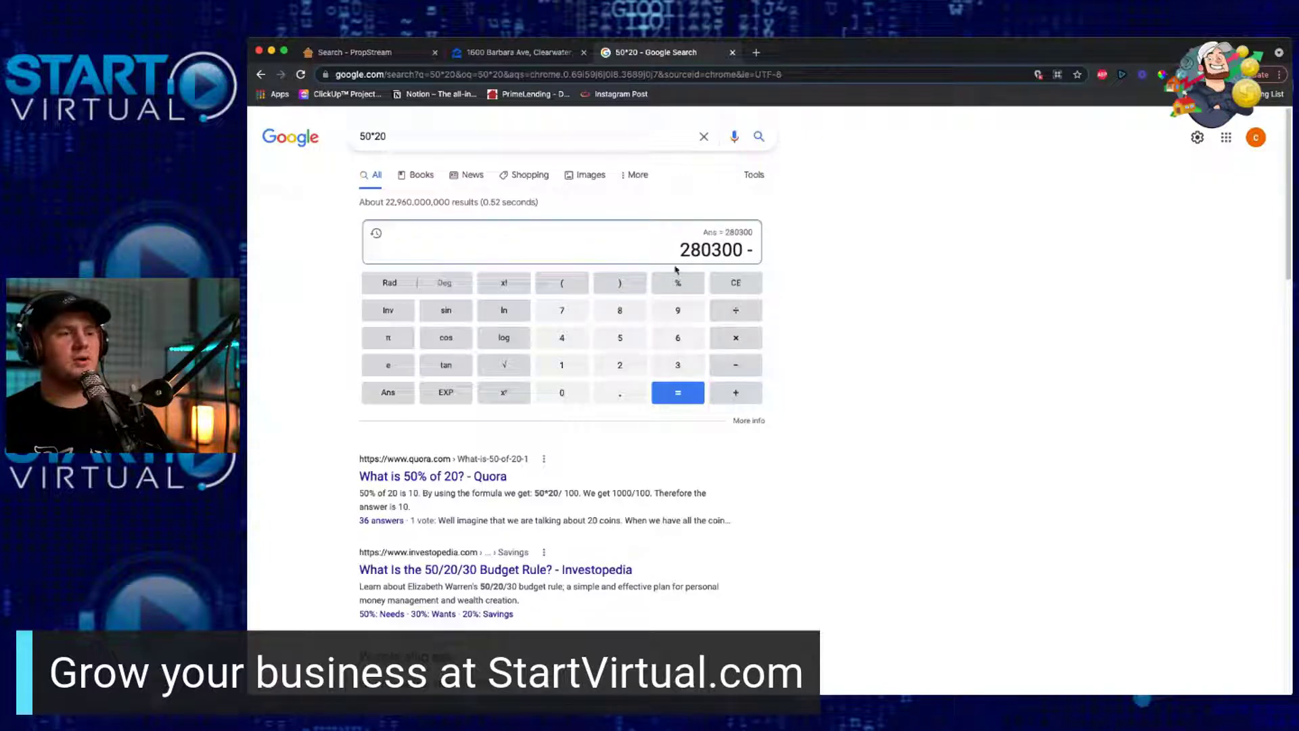
left_click(669, 368)
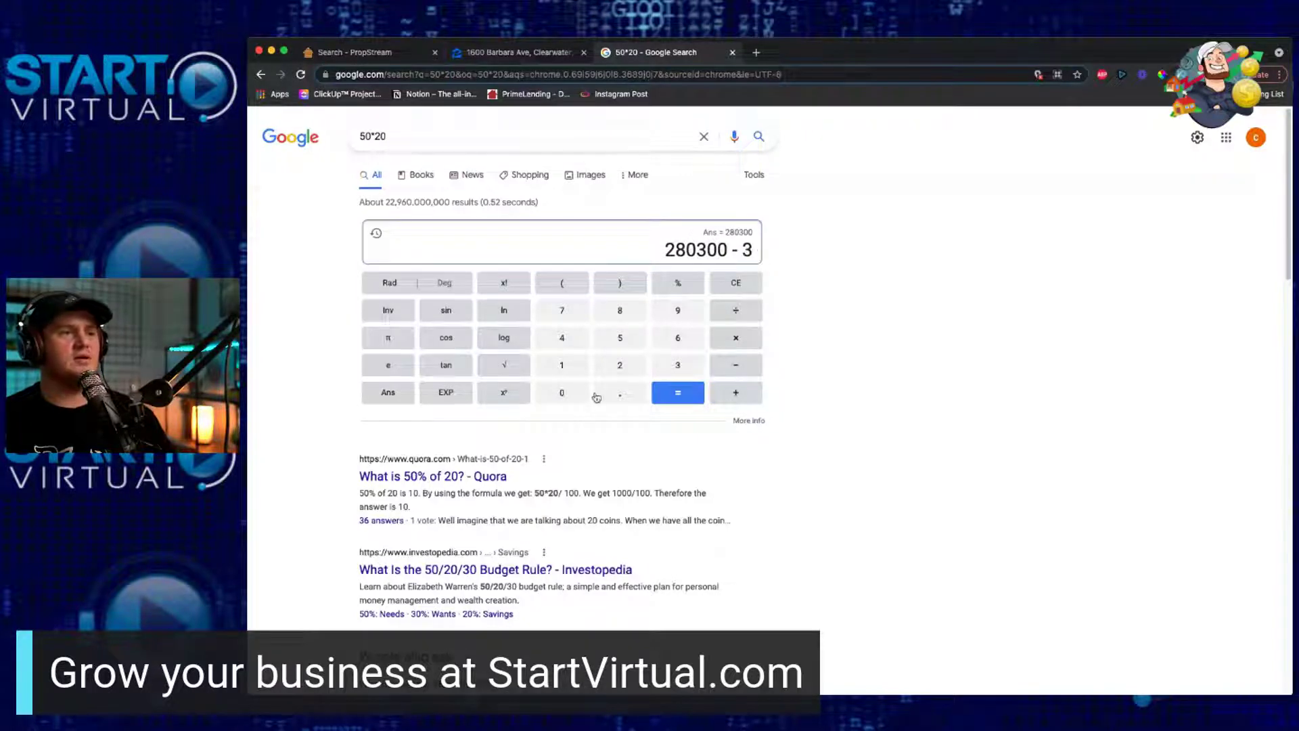
double_click(586, 399)
left_click(586, 400)
left_click(586, 400)
left_click(669, 396)
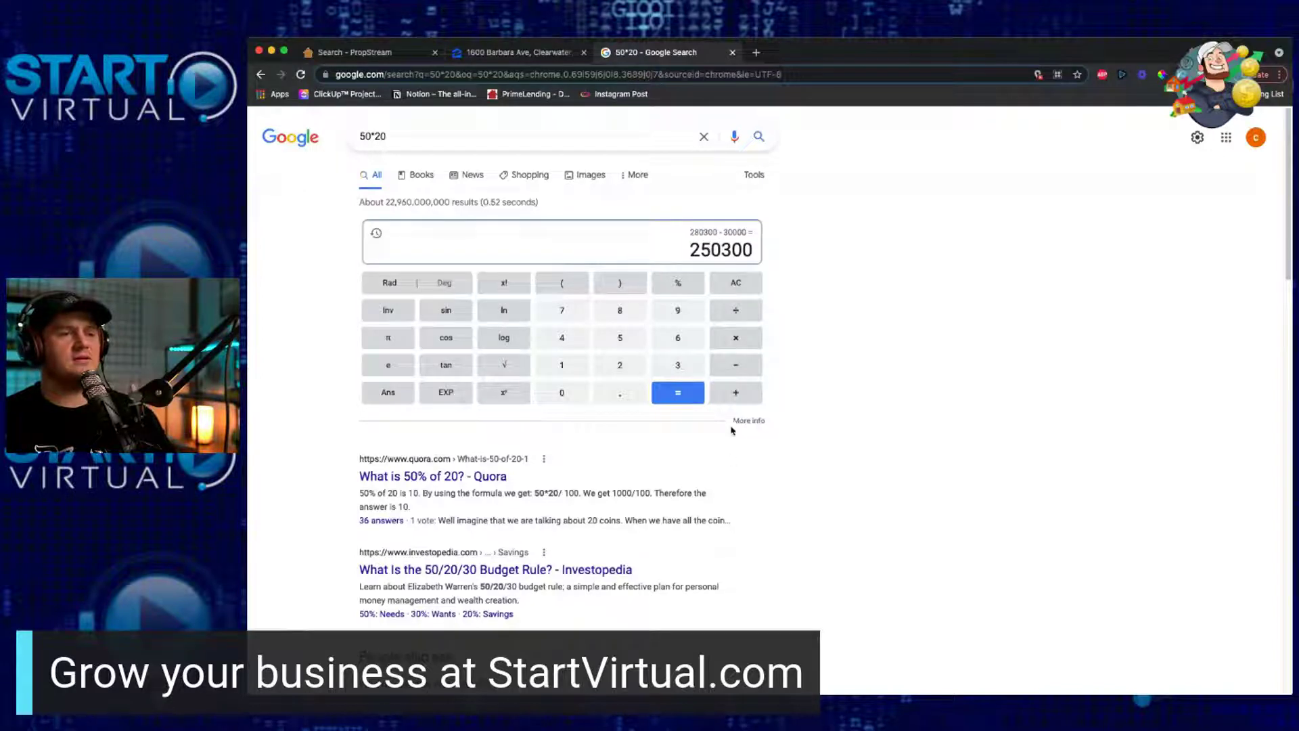
left_click(740, 369)
left_click(614, 371)
left_click(575, 400)
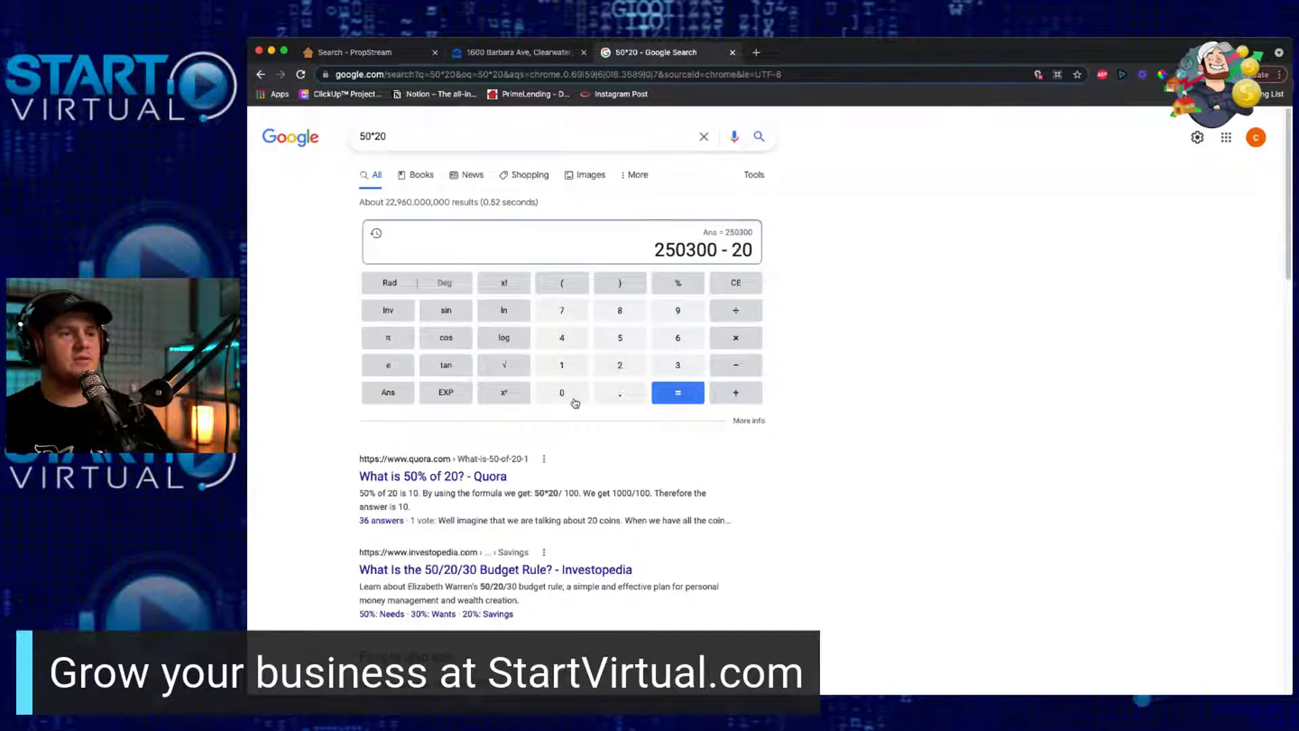
left_click(576, 403)
left_click(575, 403)
left_click(575, 403)
left_click(674, 405)
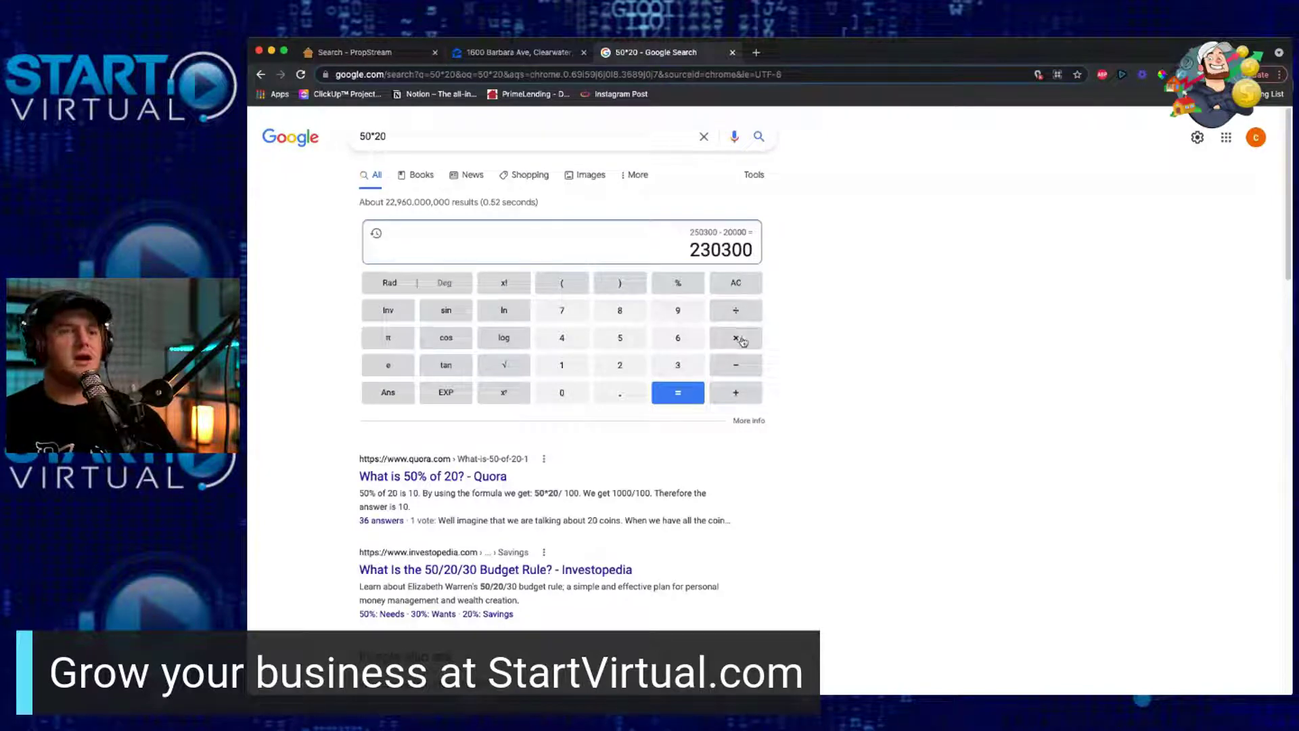
Step: Multiply 230300 by .15 to get 34545
left_click(742, 342)
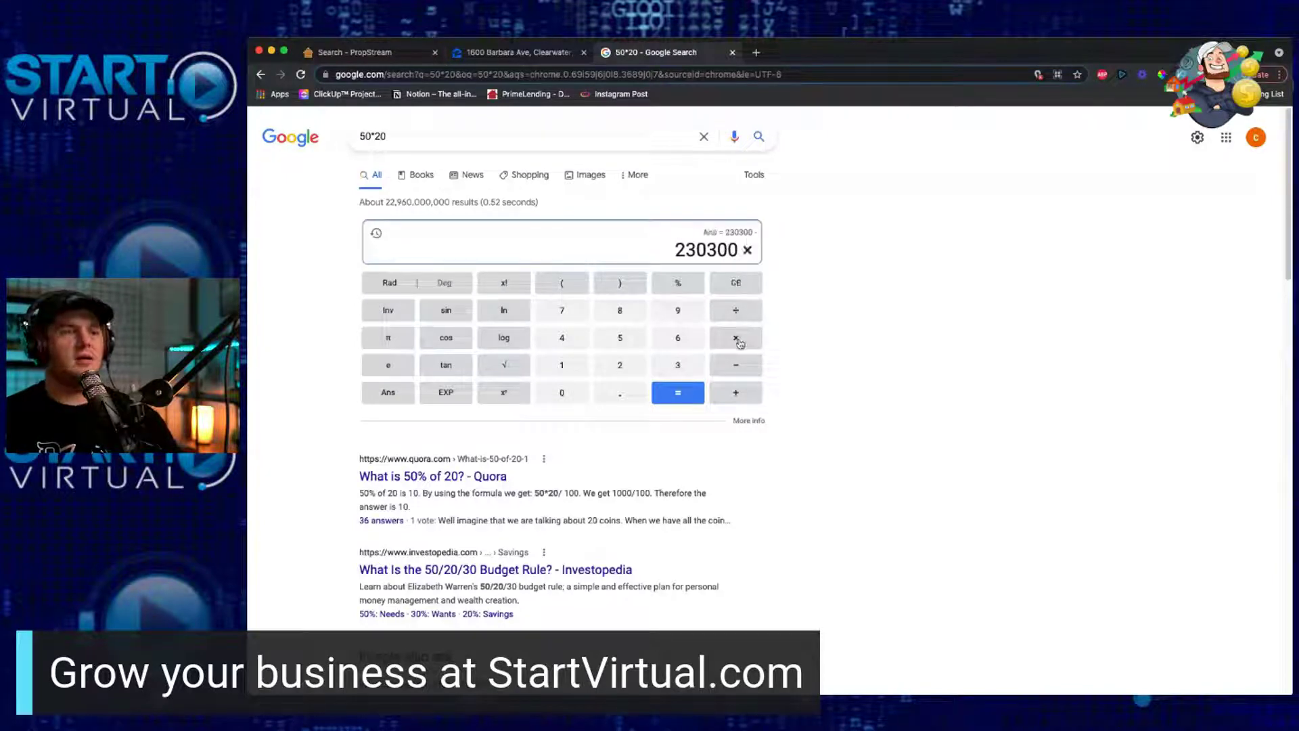
left_click(628, 400)
left_click(575, 369)
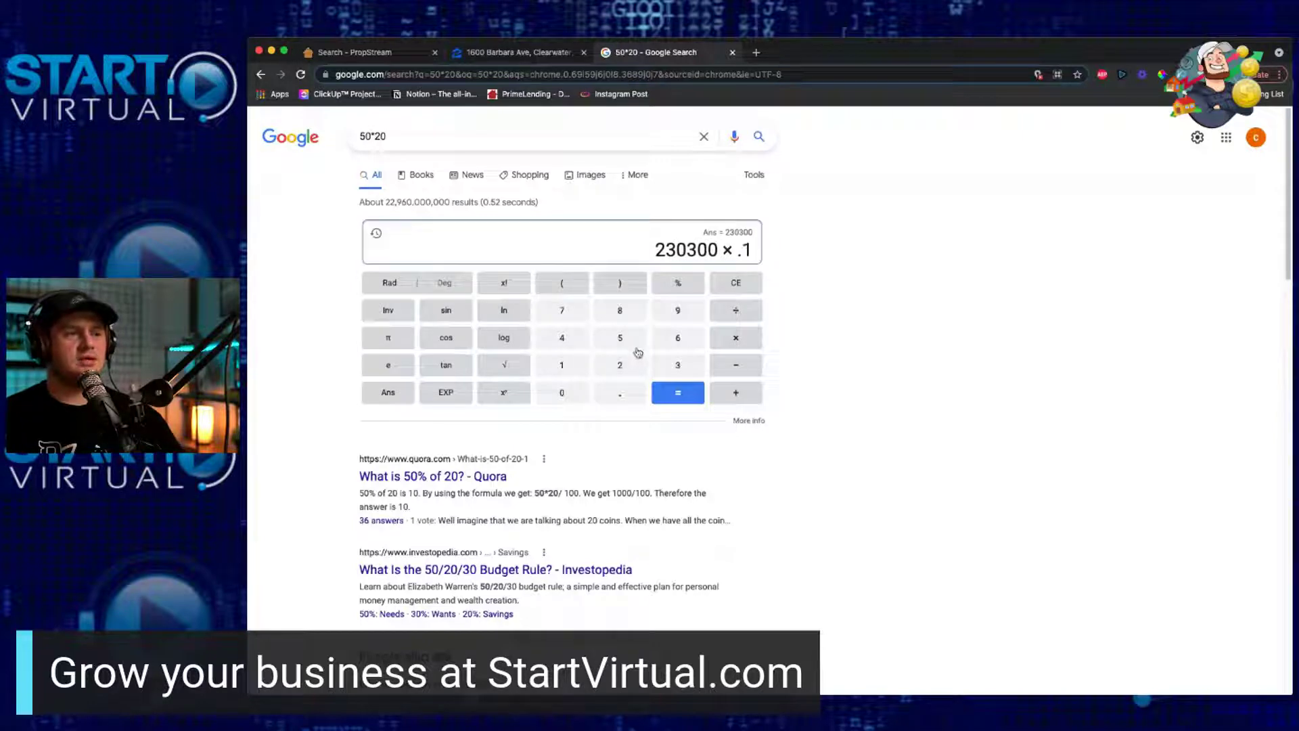
left_click(637, 349)
left_click(687, 401)
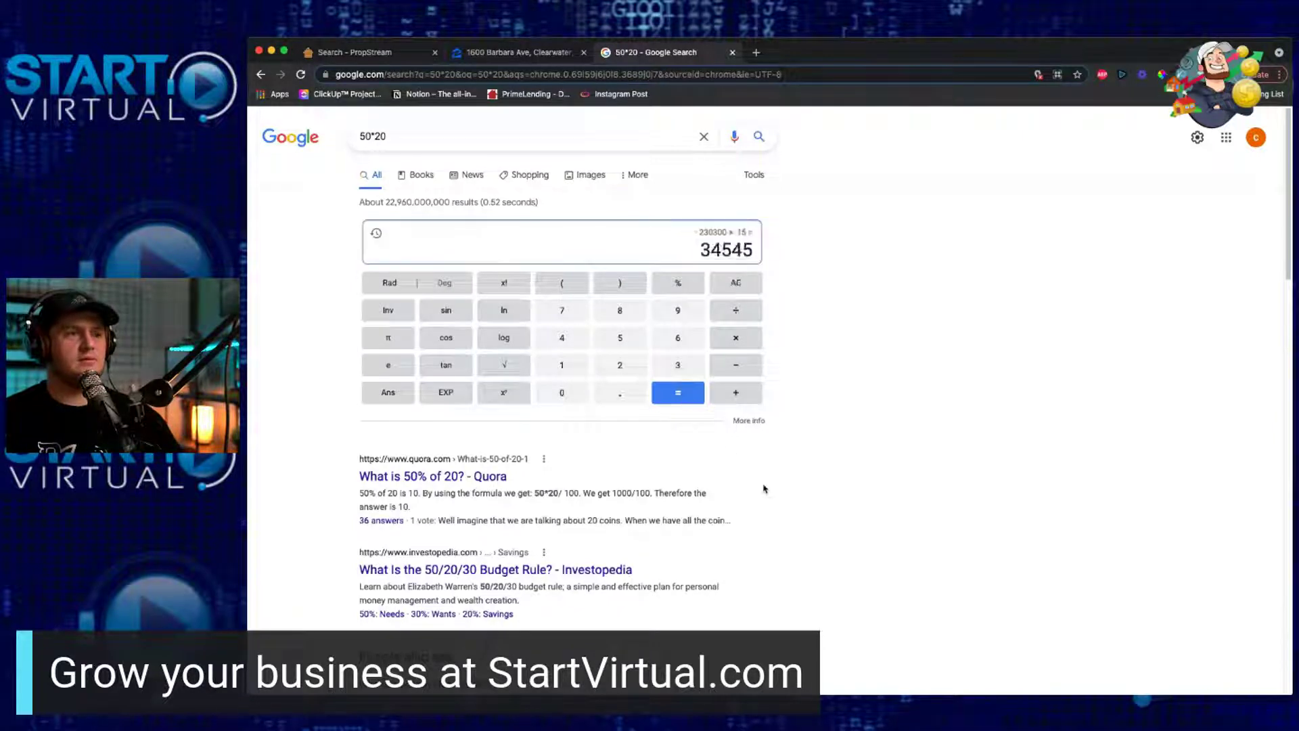
Step: Divide by 12 for 2878.75 monthly, multiply by 3 for 8636.25, then clear the calculator
left_click(735, 318)
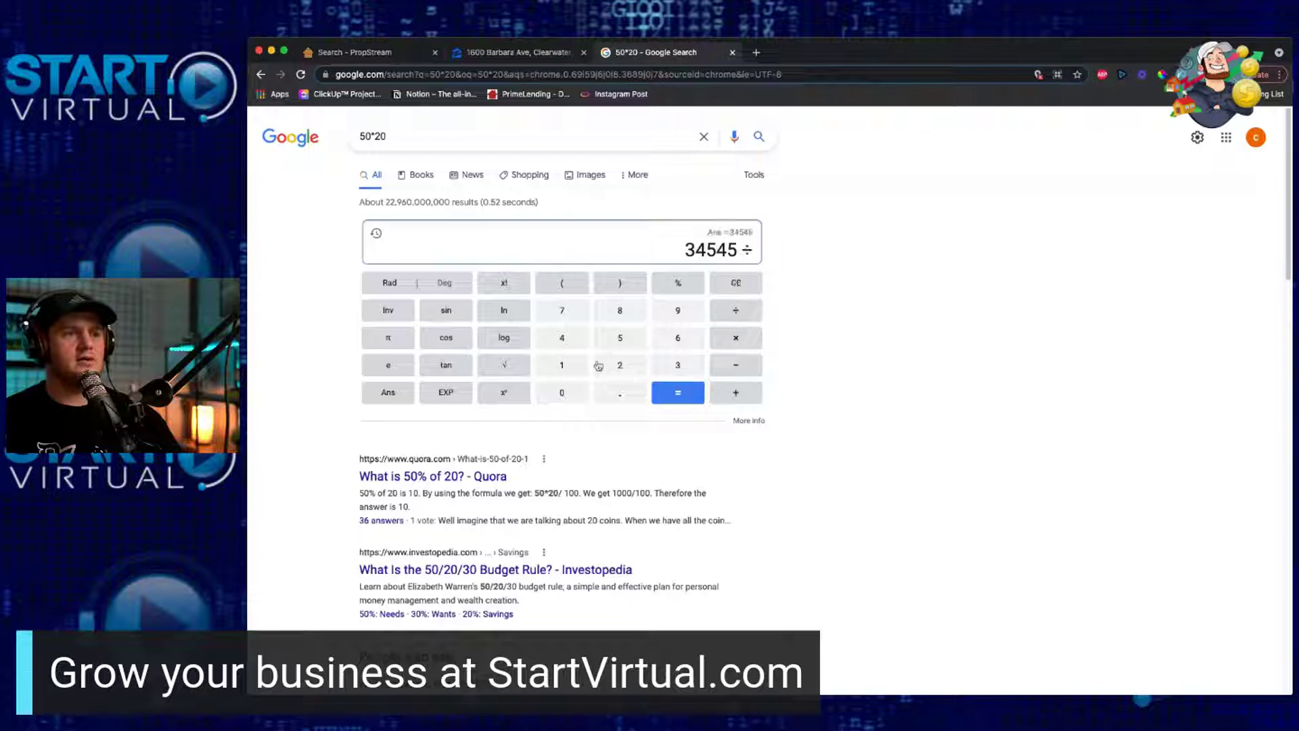
left_click(586, 366)
left_click(628, 371)
left_click(684, 393)
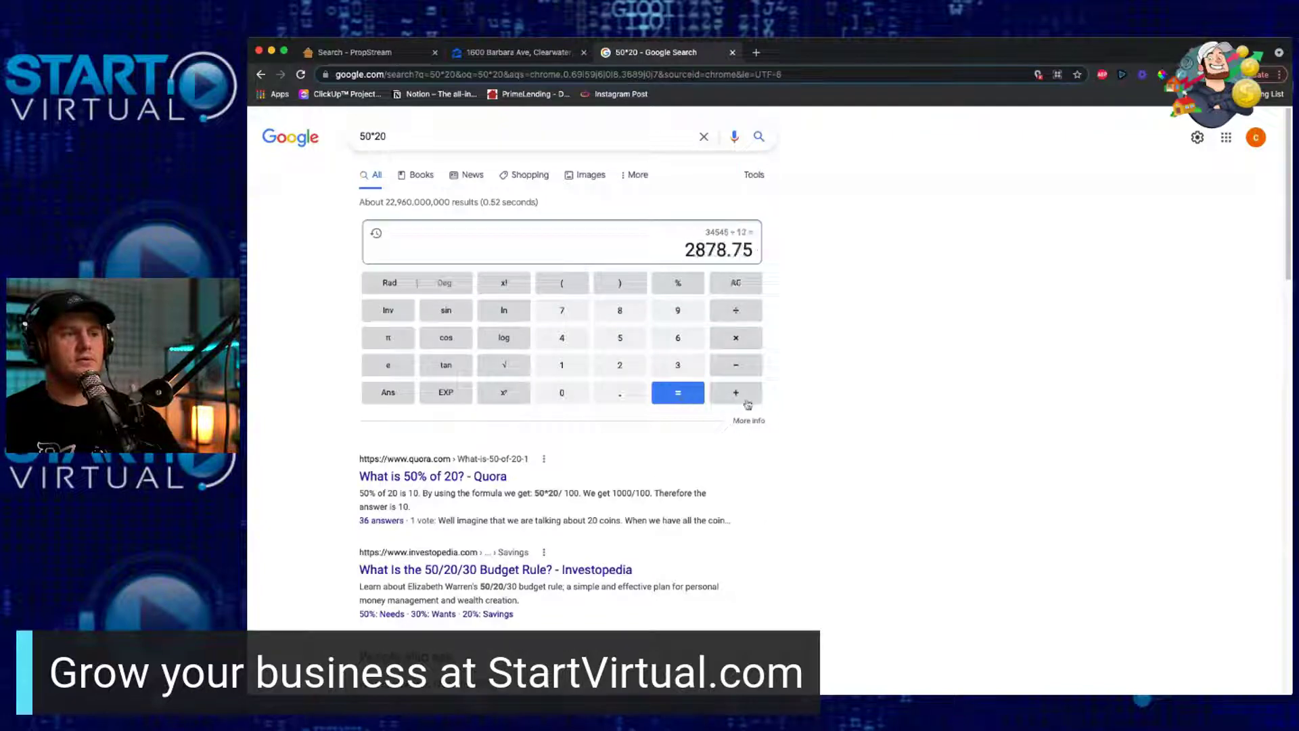
left_click(732, 341)
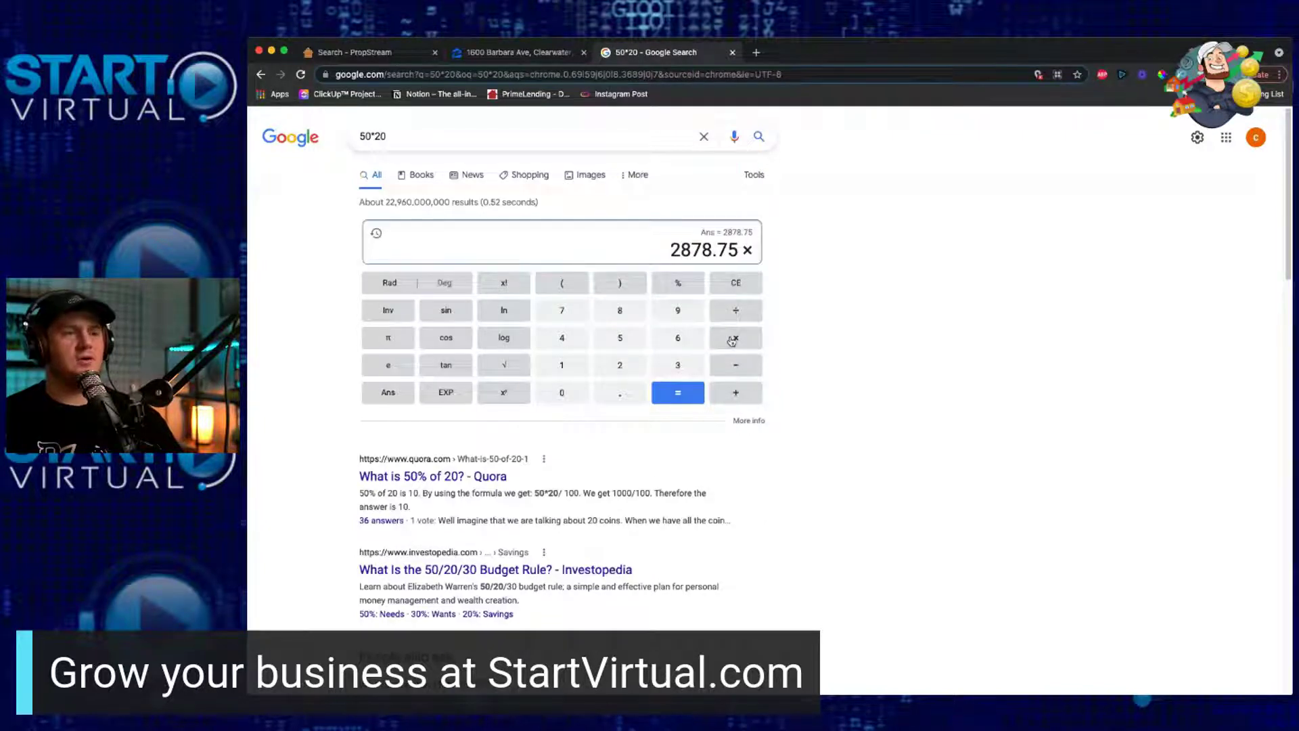
left_click(678, 365)
left_click(680, 391)
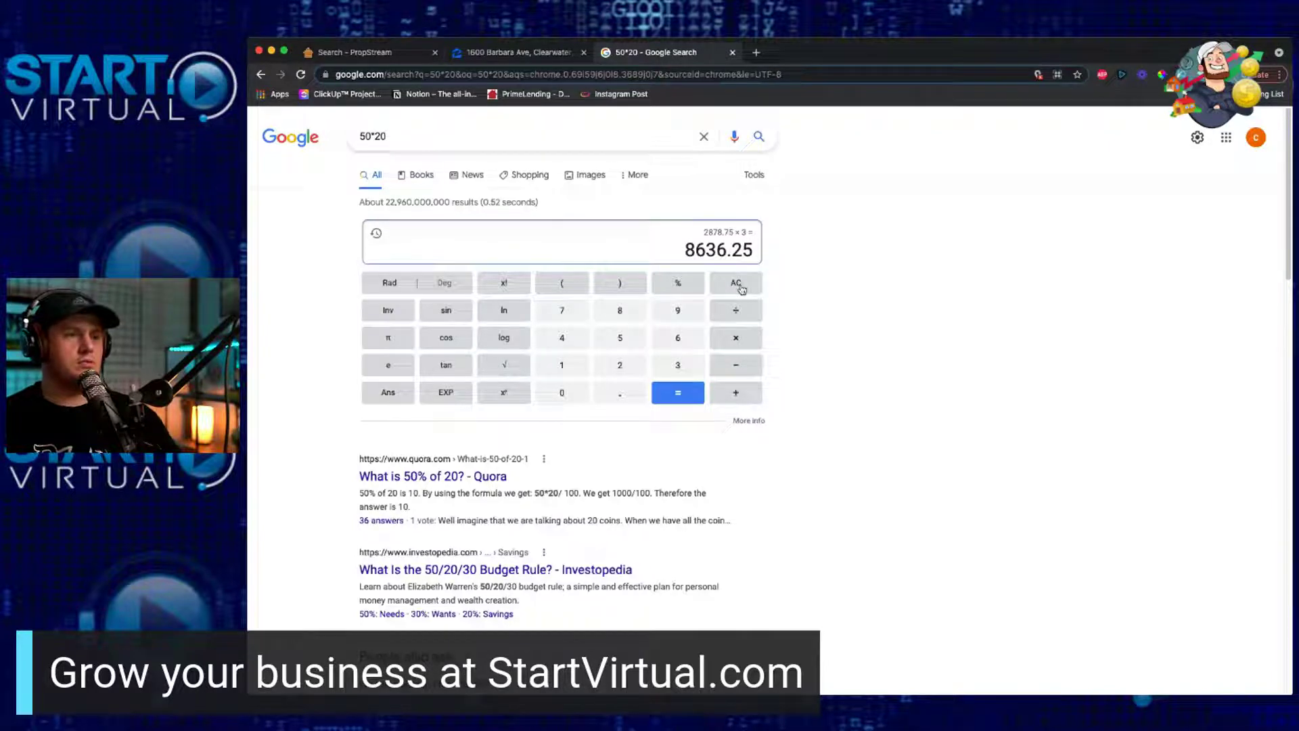
left_click(742, 290)
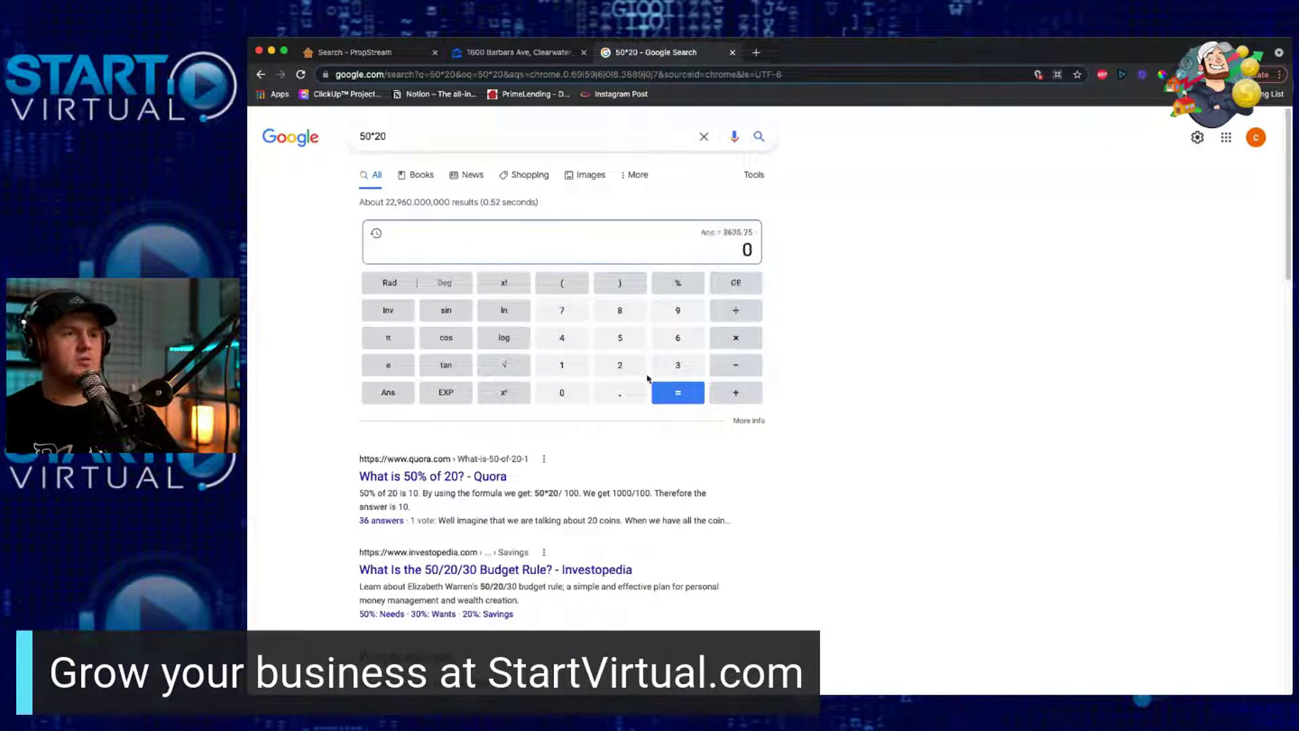
Step: Multiply 305000 by .96 to get 292800
left_click(666, 372)
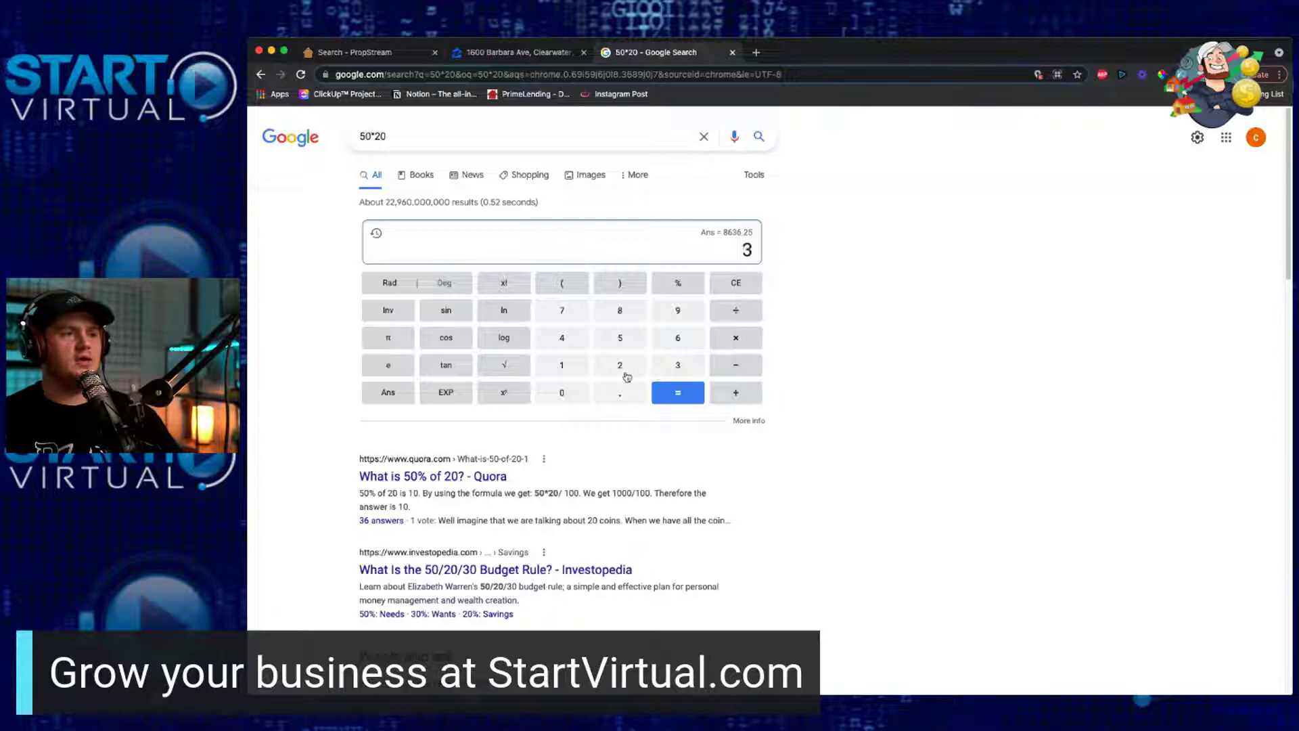
left_click(574, 396)
left_click(617, 340)
left_click(573, 395)
left_click(575, 394)
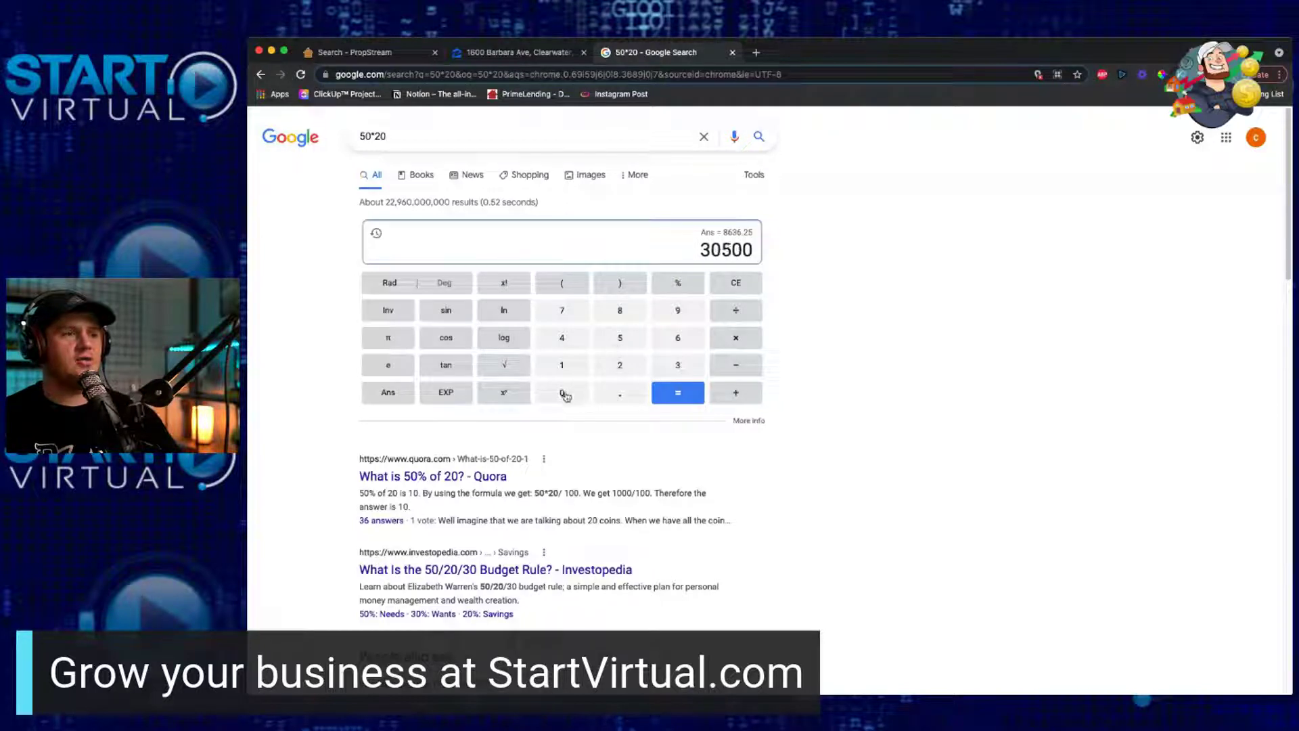
left_click(577, 396)
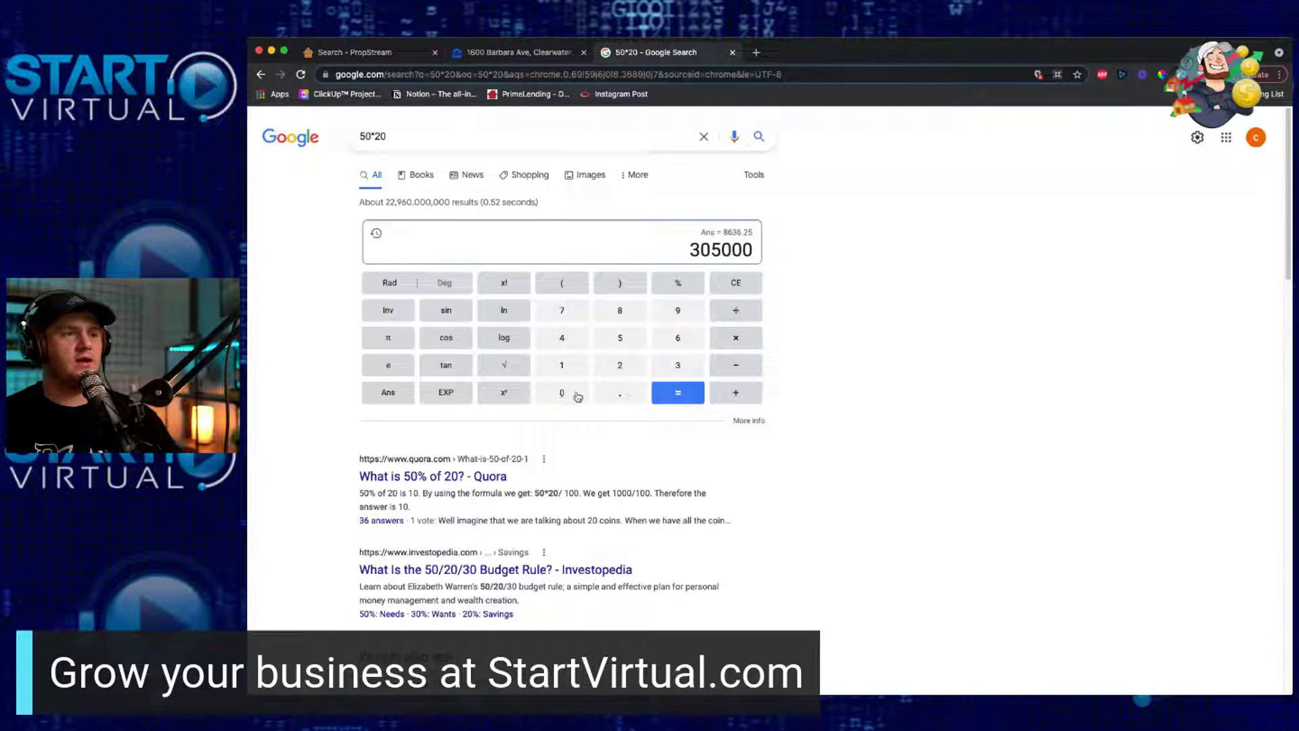
left_click(742, 373)
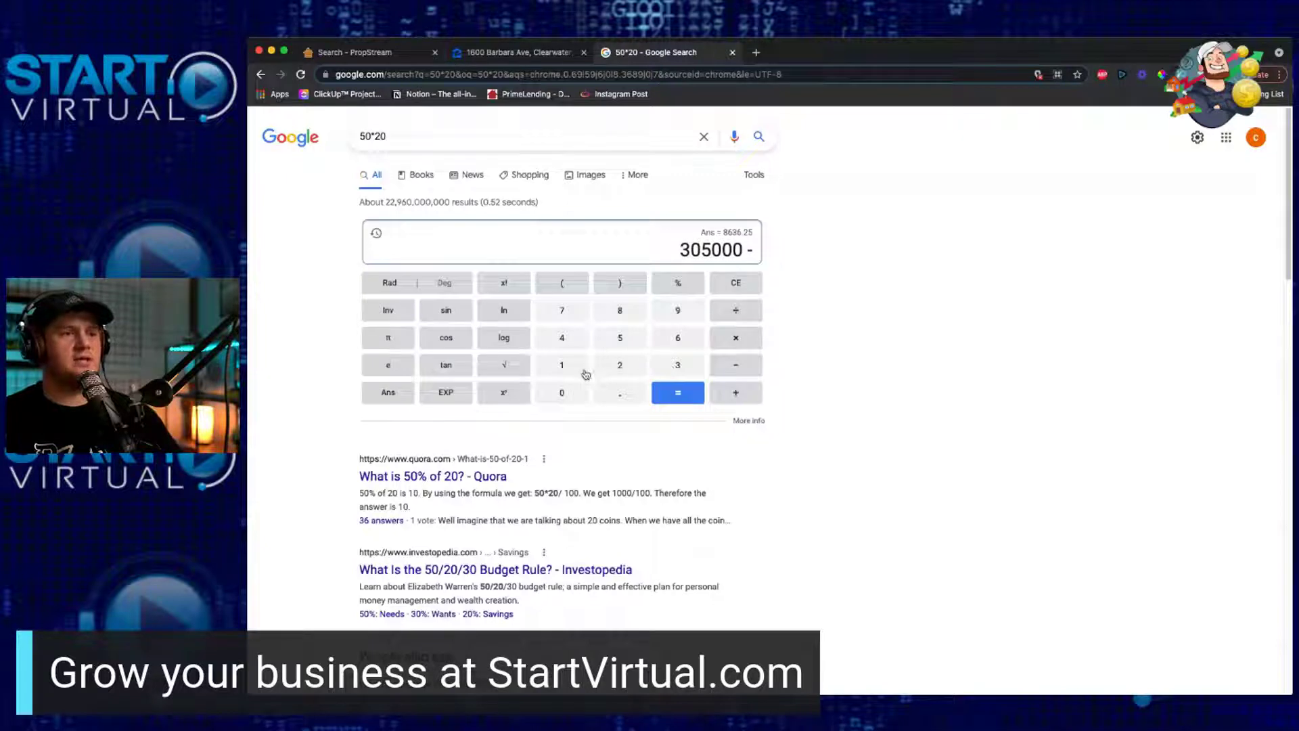
left_click(739, 340)
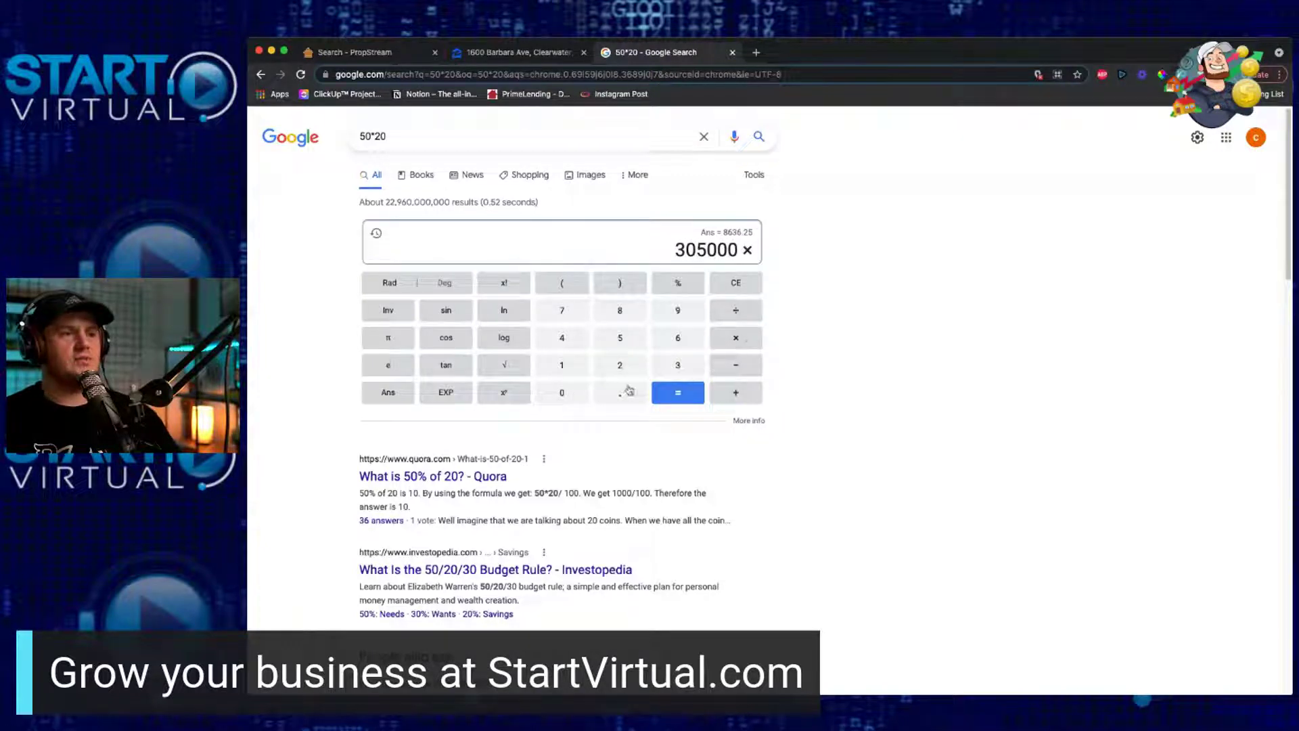
left_click(628, 390)
left_click(683, 317)
left_click(679, 340)
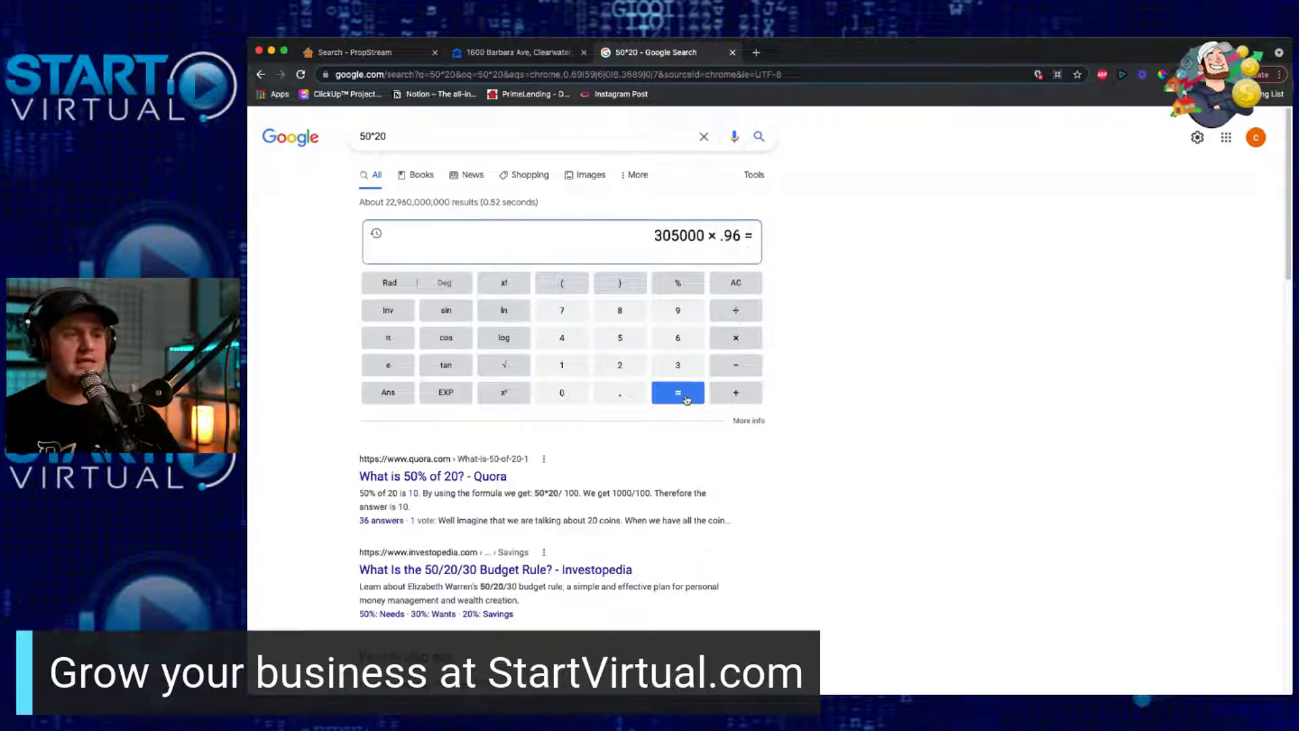
left_click(686, 400)
Step: Clear a mistyped 2500 entry with stray multiplication signs, back to 292800
left_click(744, 370)
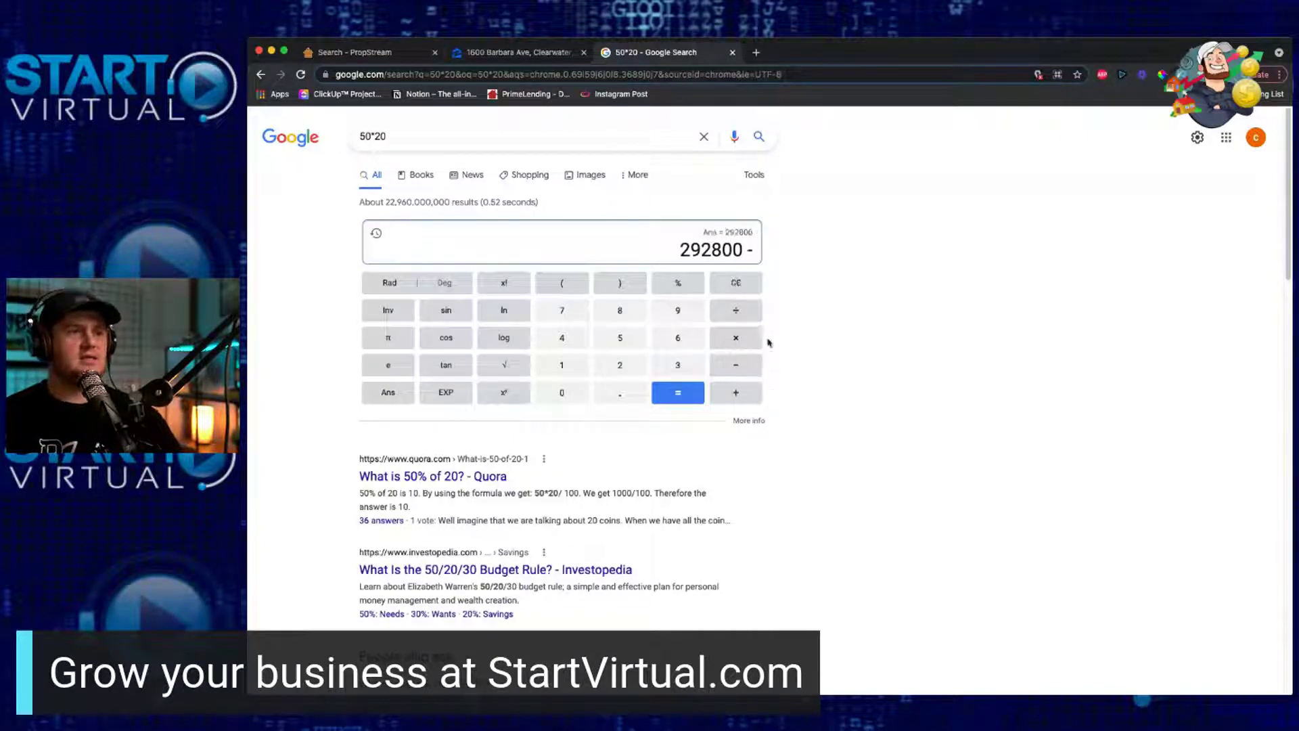
left_click(747, 340)
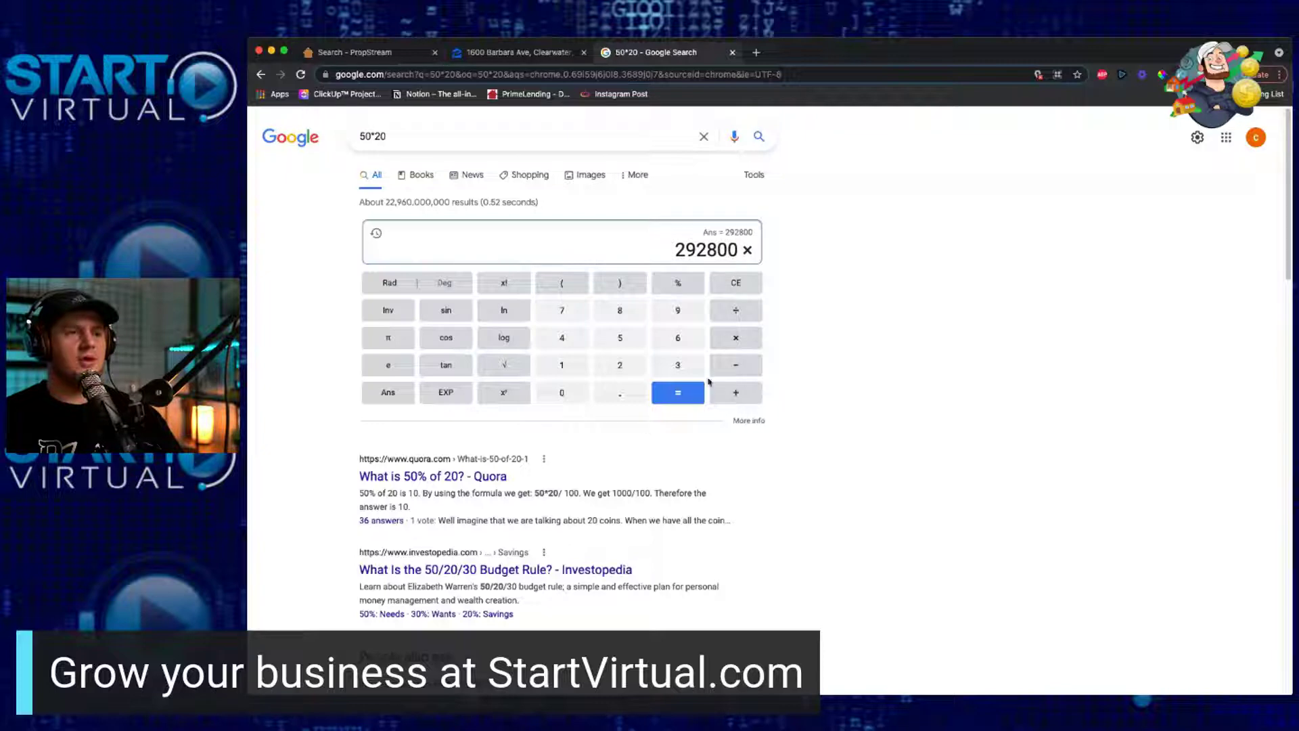
left_click(736, 367)
left_click(636, 373)
left_click(620, 339)
left_click(567, 393)
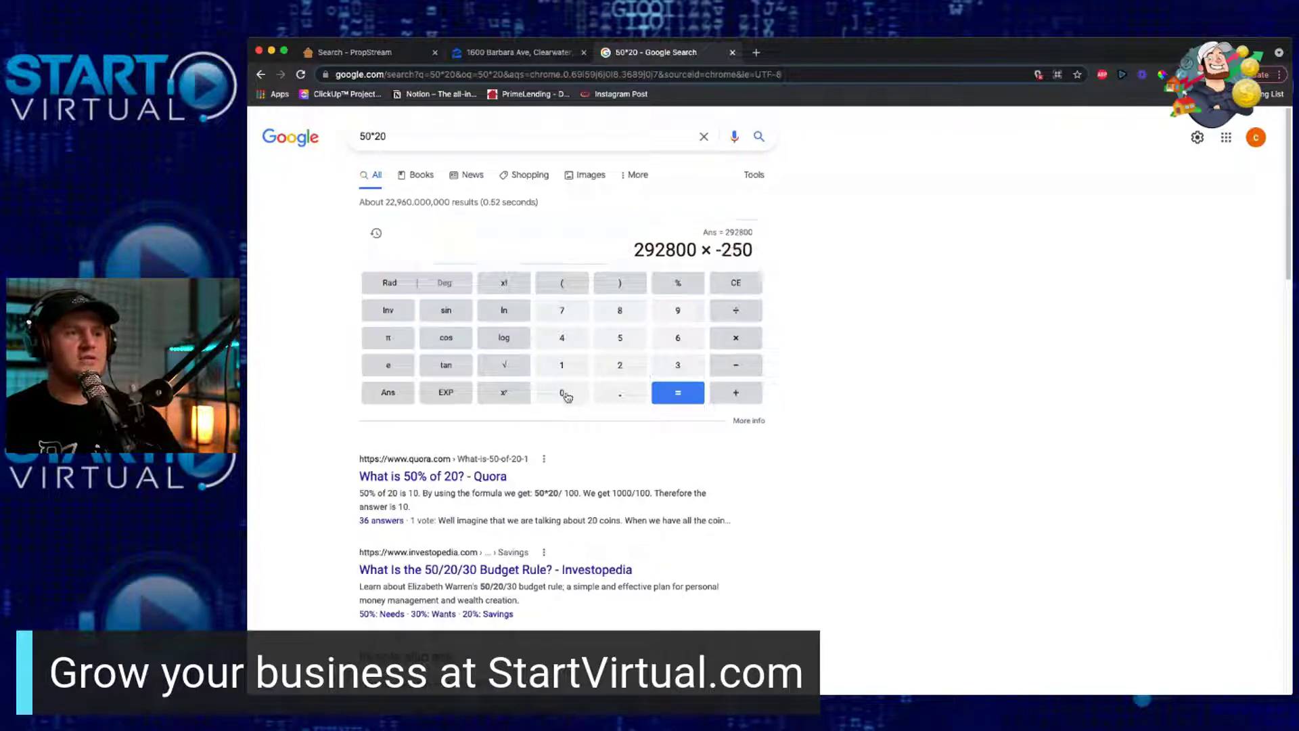
left_click(567, 393)
left_click(739, 344)
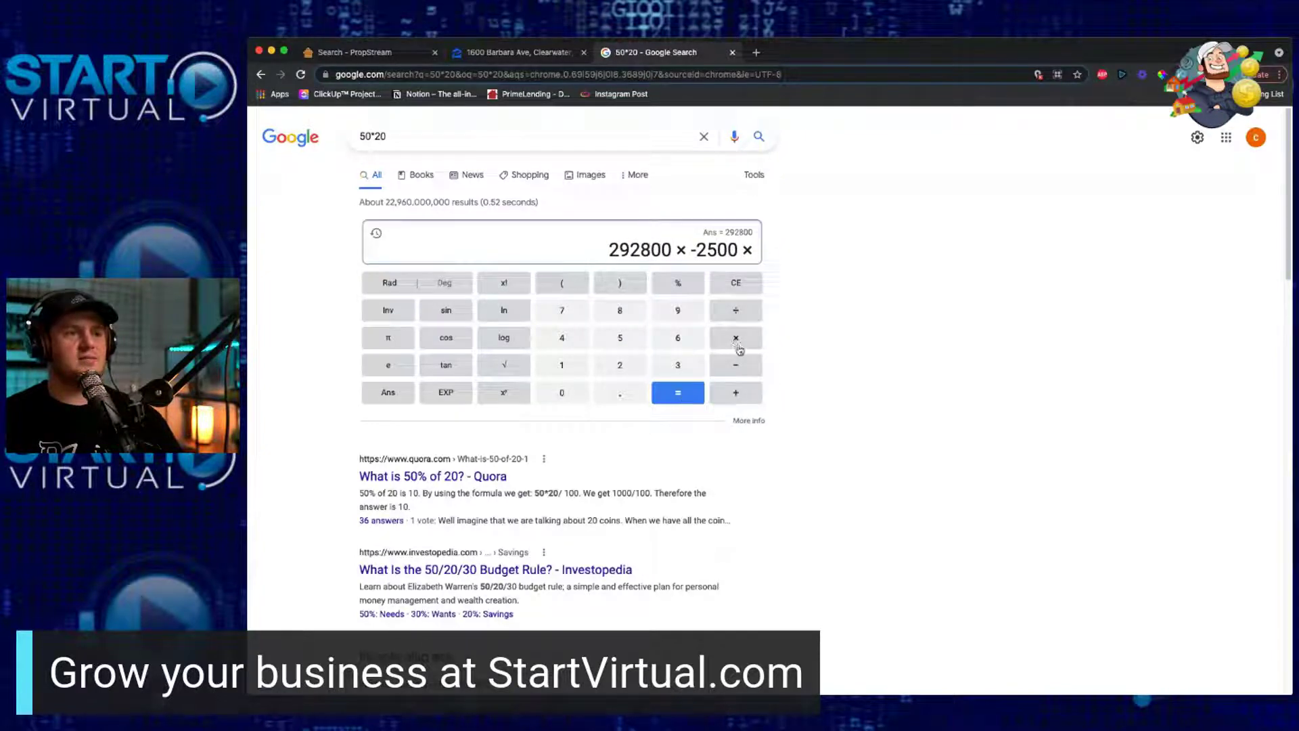
left_click(744, 287)
left_click(744, 287)
left_click(744, 287)
left_click(744, 286)
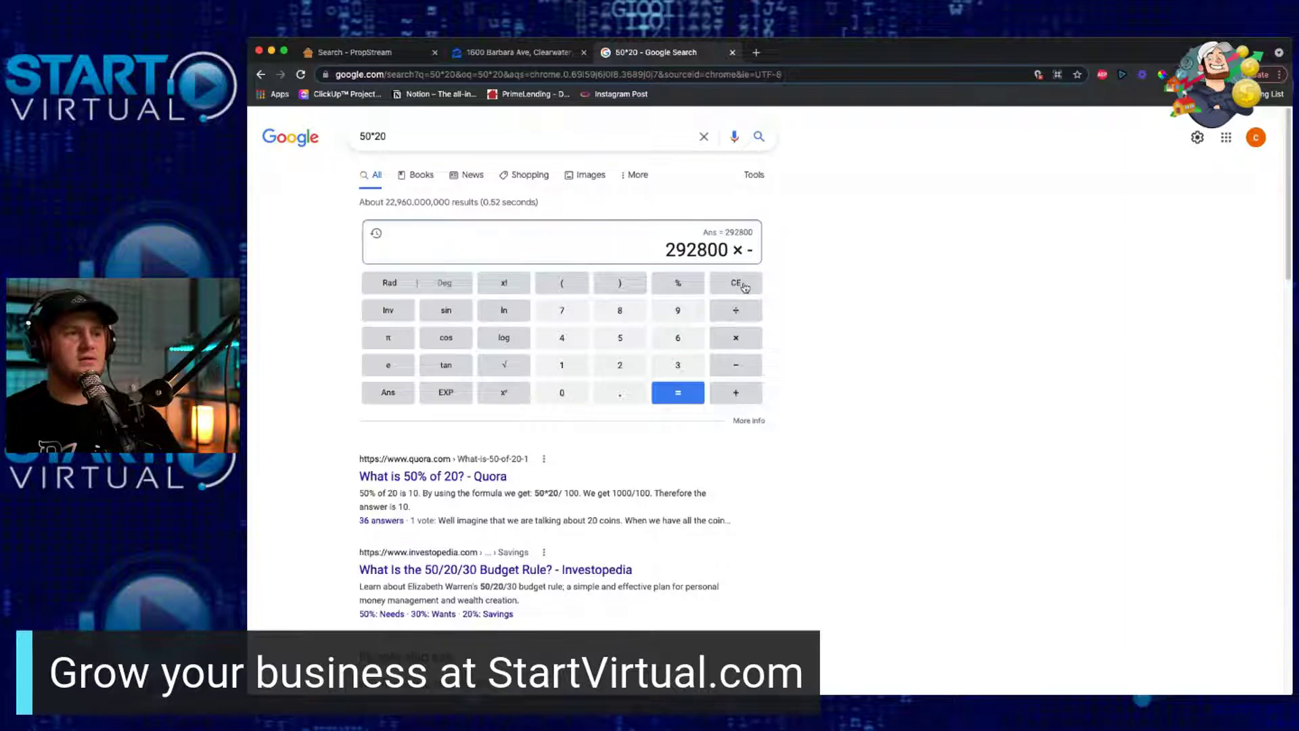
left_click(744, 287)
left_click(743, 287)
Step: Subtract 2500 from 292800, giving 290300
left_click(740, 366)
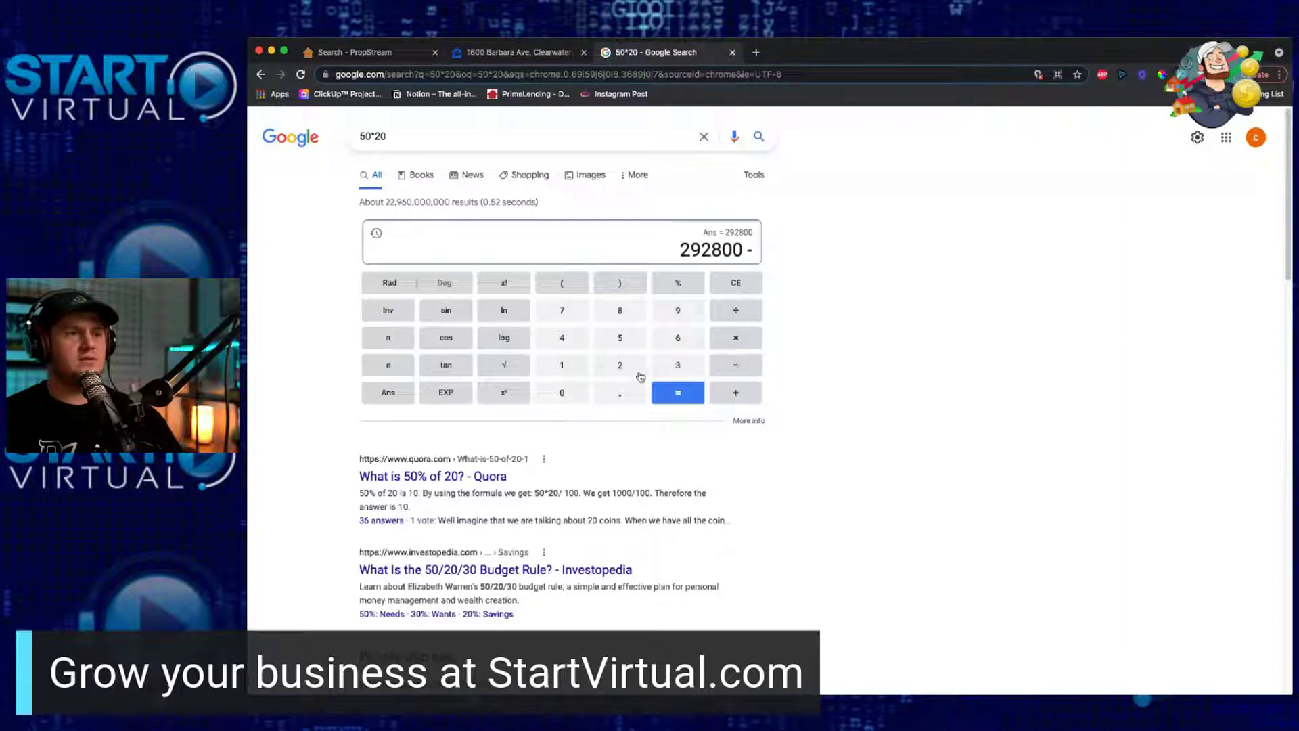
left_click(637, 372)
left_click(621, 342)
left_click(581, 403)
left_click(581, 403)
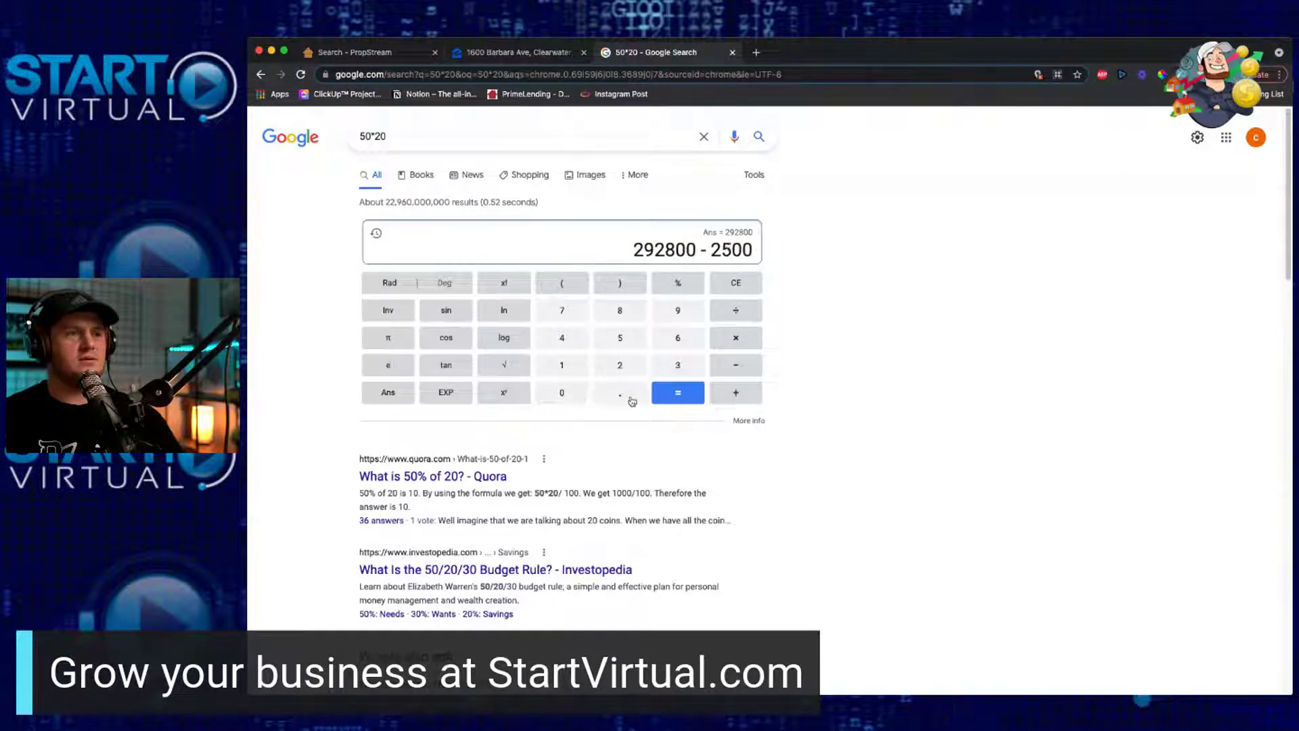
left_click(682, 396)
Step: Subtract 30000 from 290300, giving 260300
left_click(738, 365)
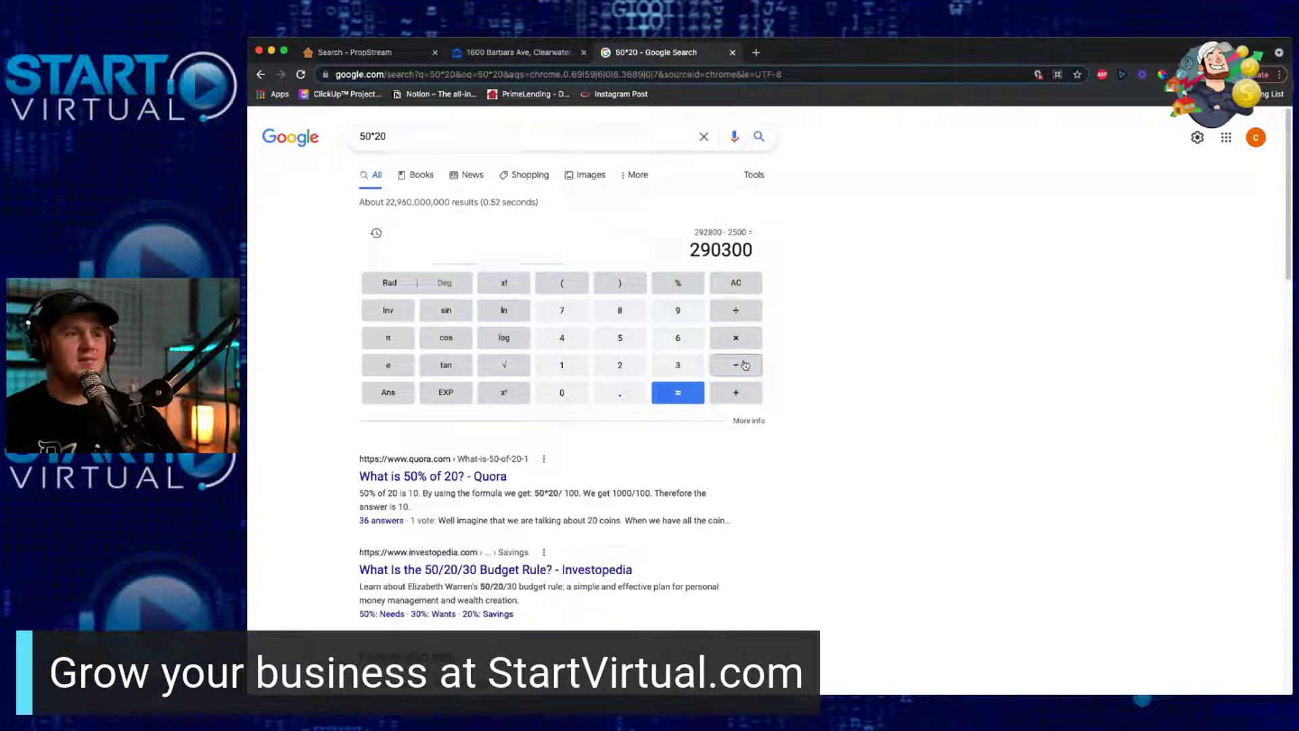
left_click(679, 368)
left_click(567, 401)
left_click(567, 401)
left_click(567, 401)
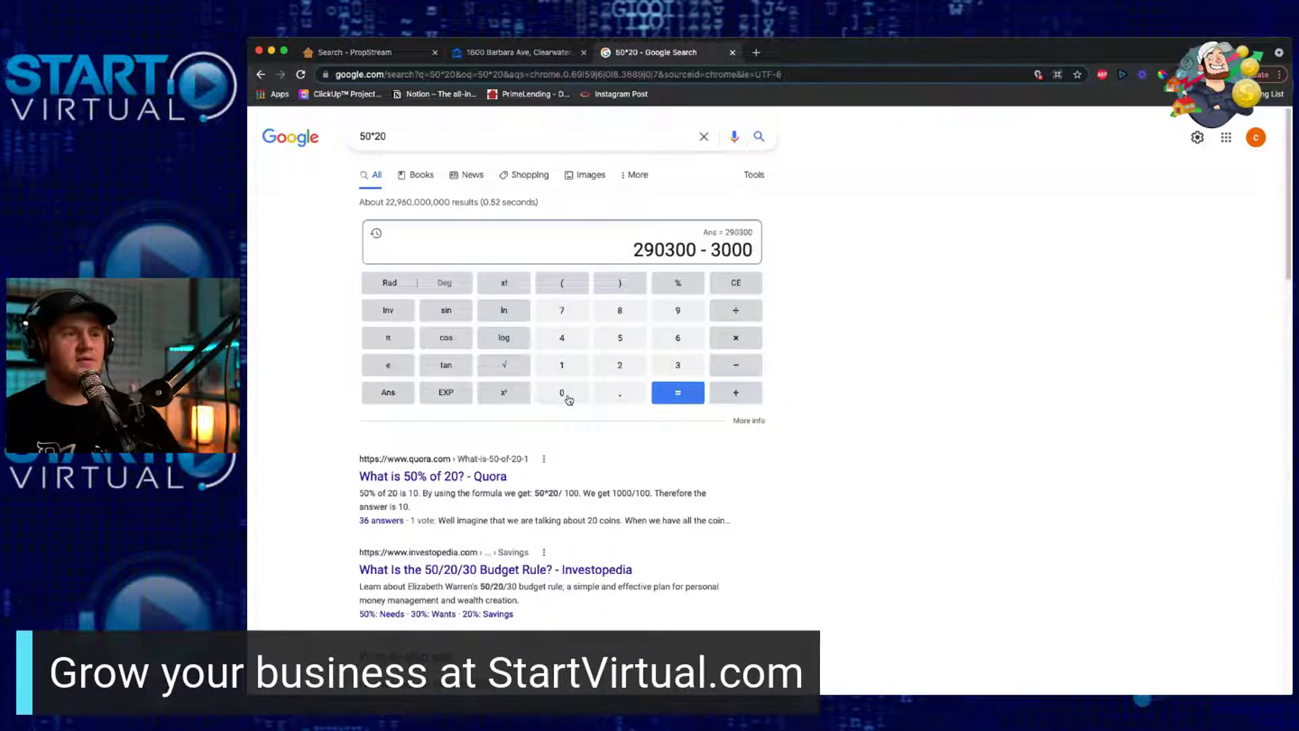
left_click(567, 401)
left_click(693, 400)
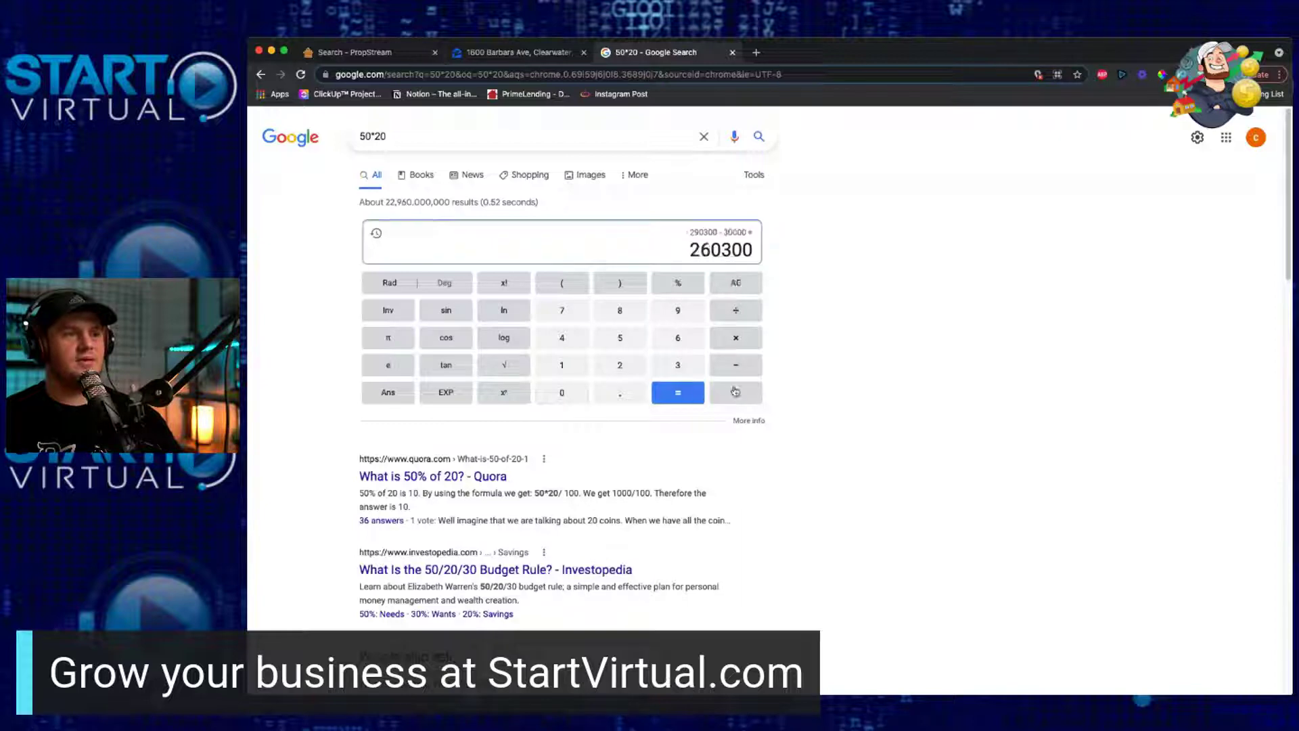
Step: Subtract 8626 from 260300, giving 251674
left_click(738, 365)
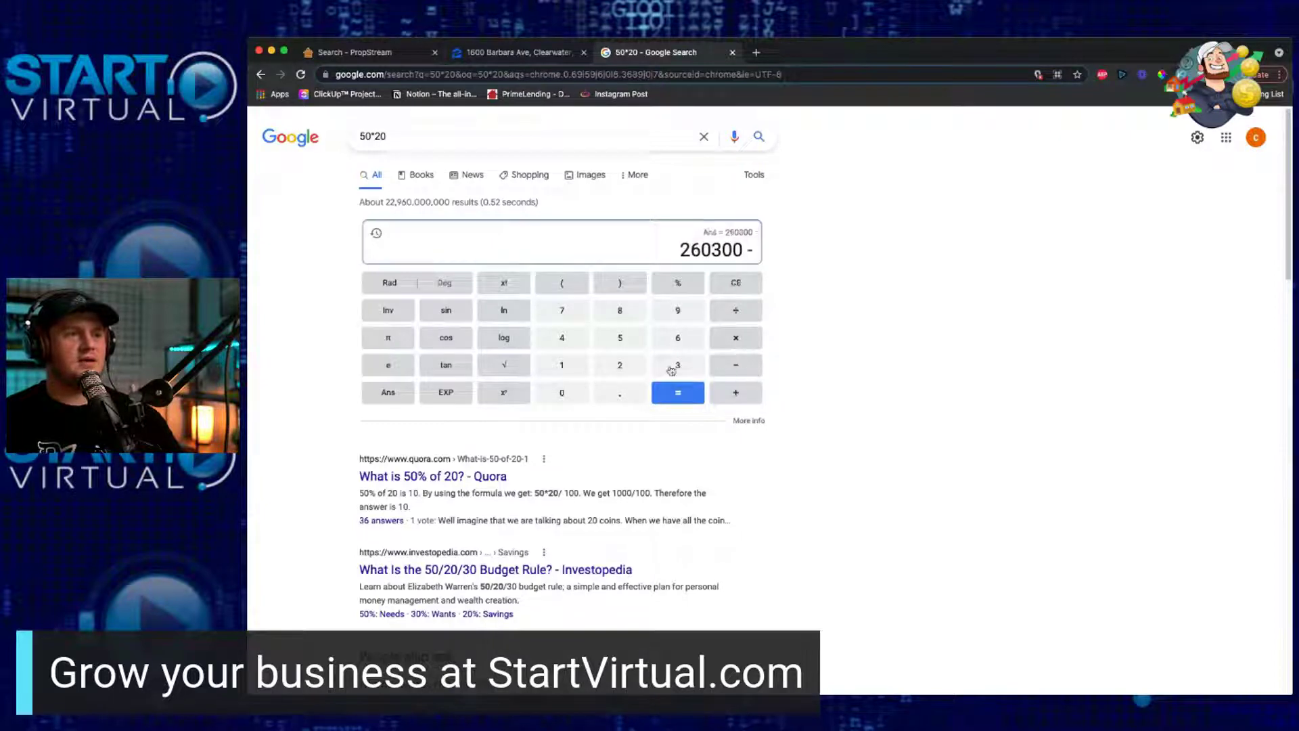
left_click(636, 319)
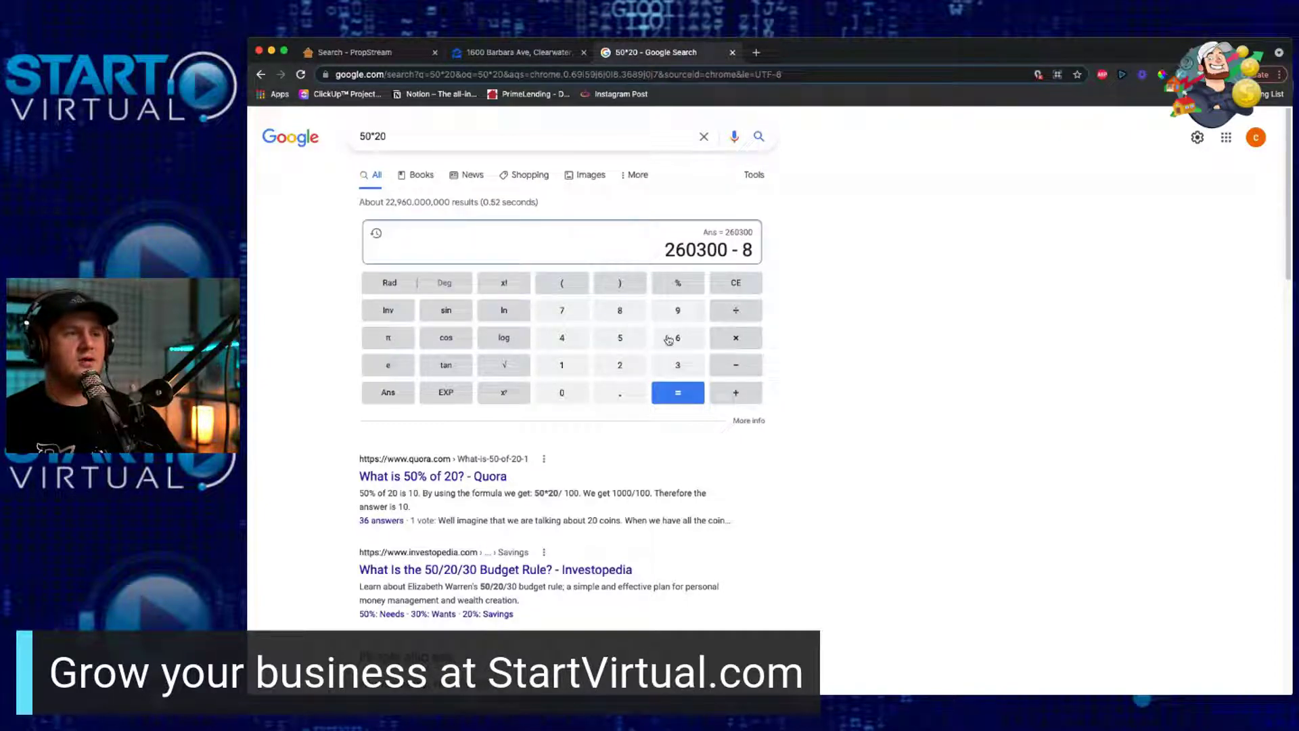
left_click(669, 340)
left_click(635, 369)
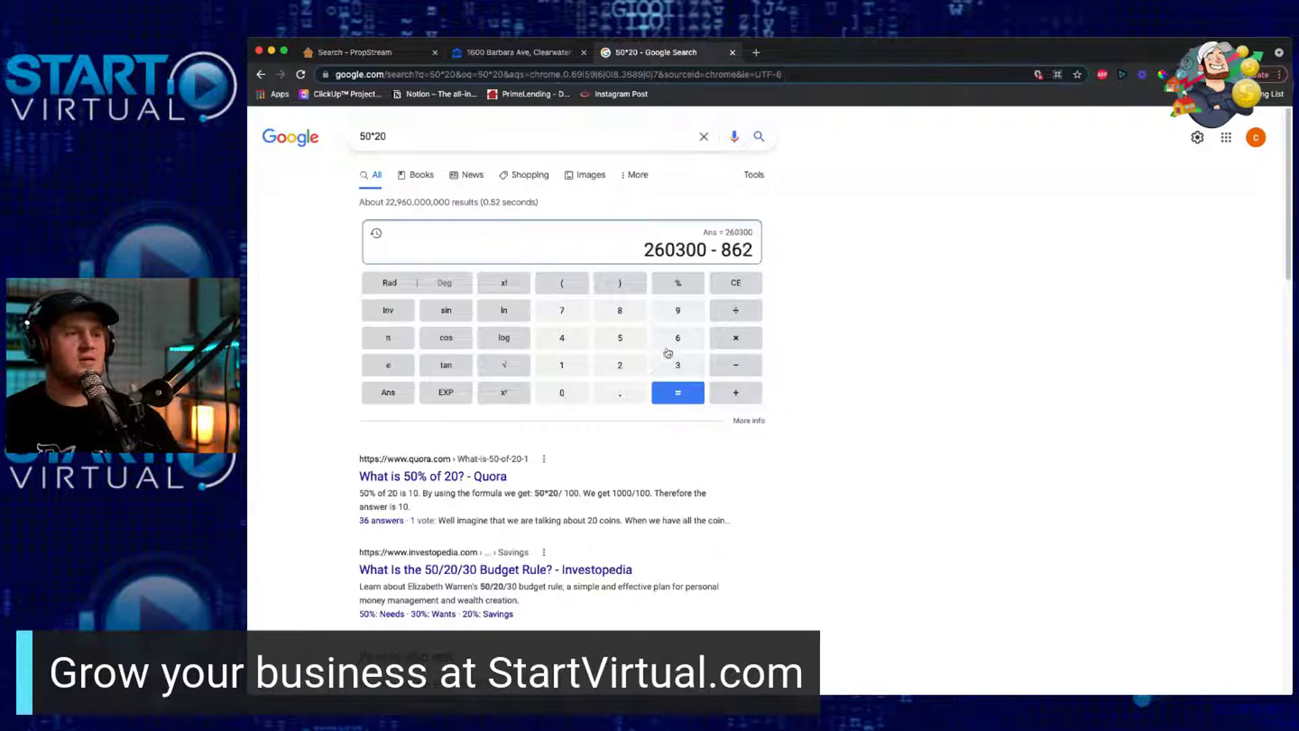
left_click(676, 342)
left_click(697, 404)
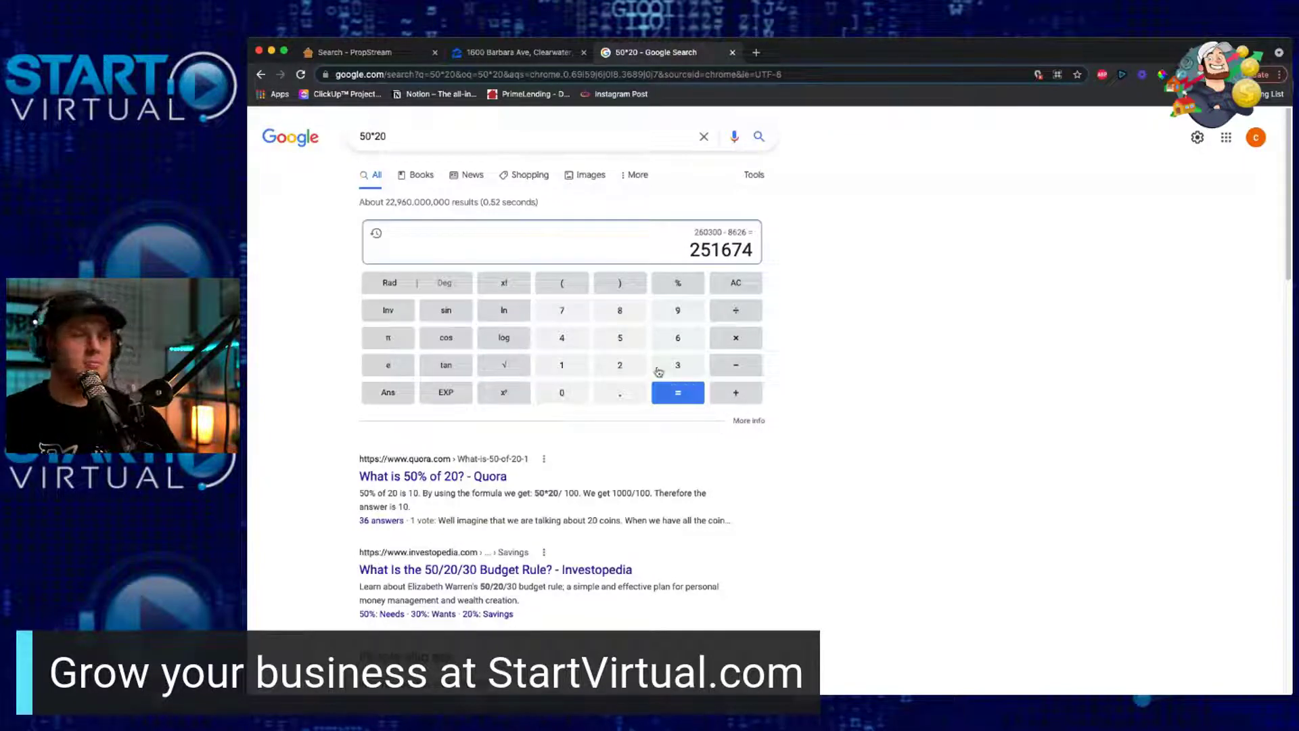
Step: Subtract 10000 from 251674
left_click(736, 366)
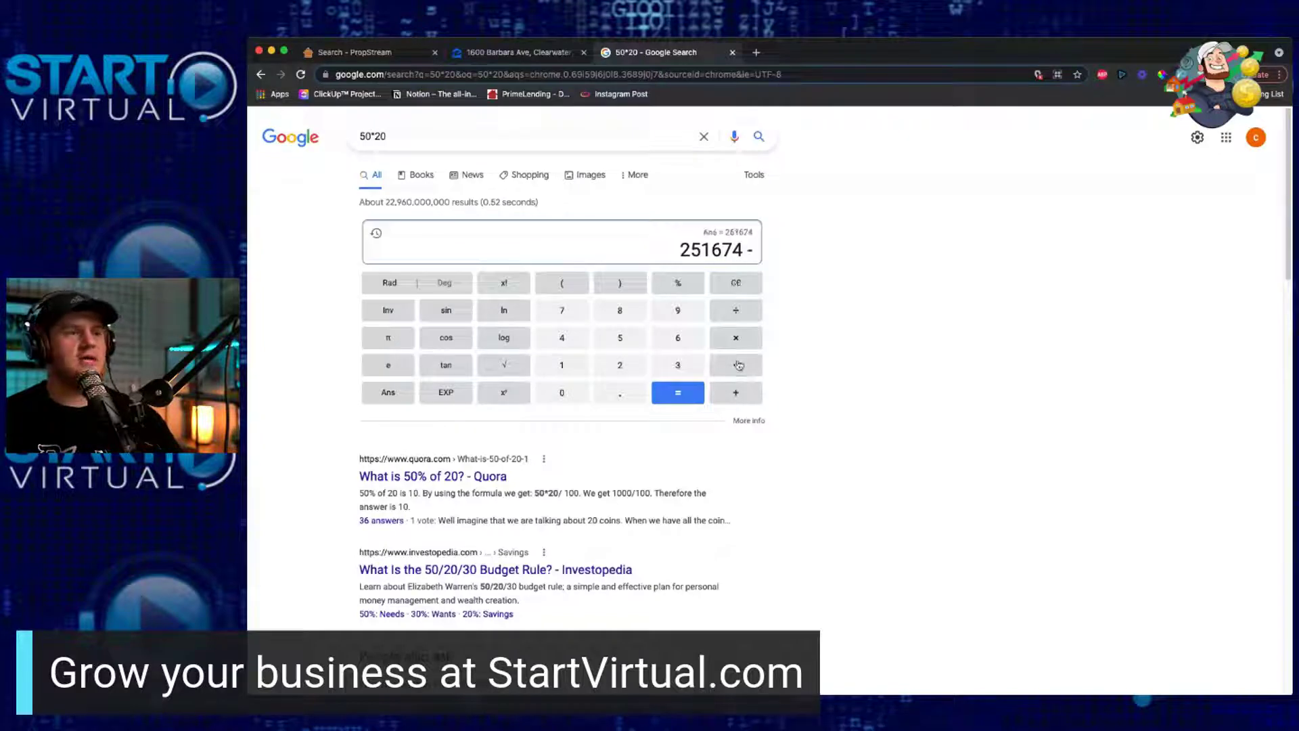
left_click(582, 370)
left_click(575, 387)
left_click(575, 387)
left_click(575, 387)
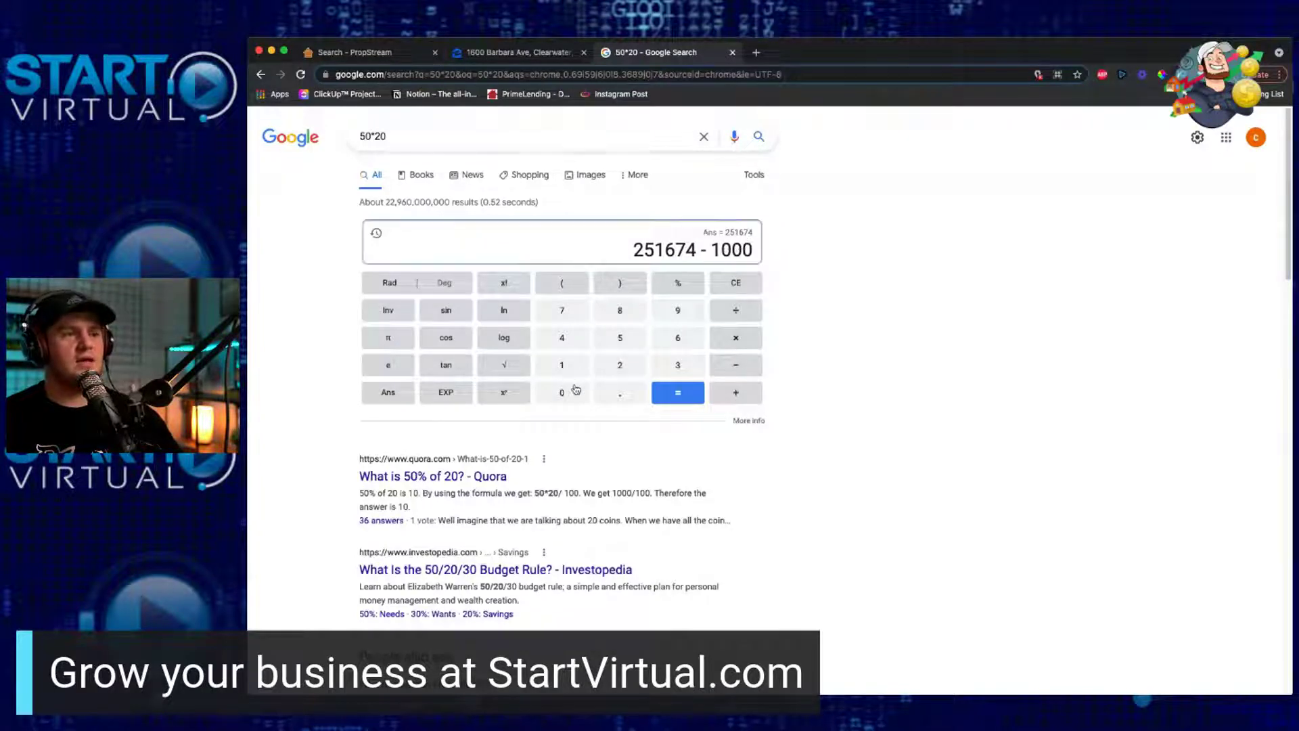
left_click(575, 387)
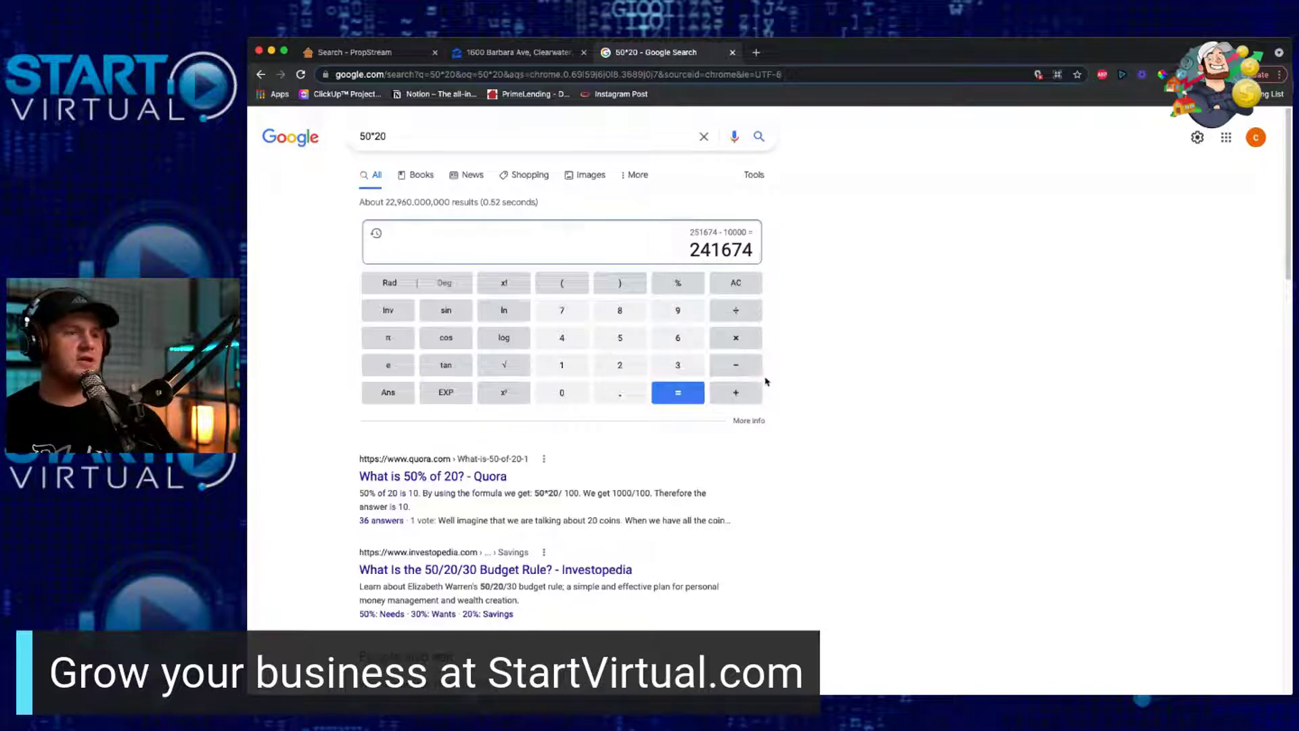
Step: Subtract 230000 from 241674 to get the 11674 profit
left_click(742, 369)
left_click(631, 372)
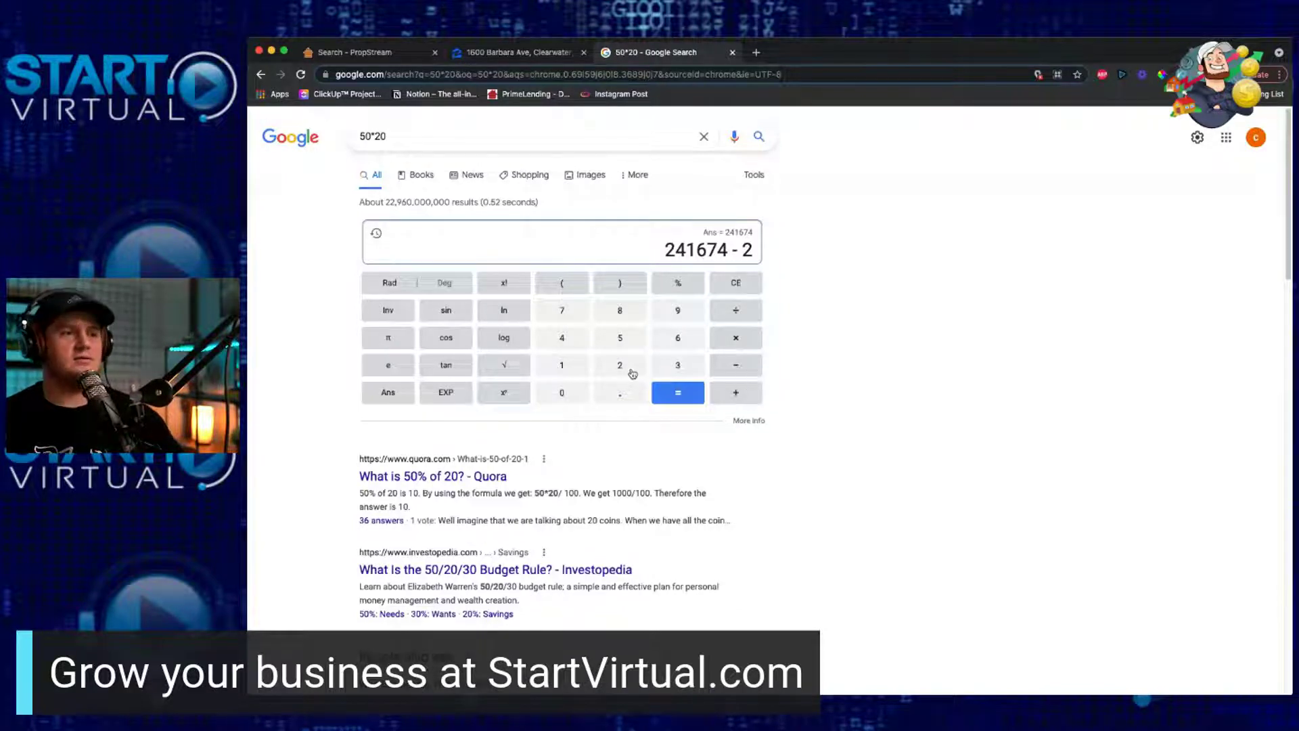
left_click(671, 364)
left_click(578, 397)
left_click(577, 395)
left_click(576, 396)
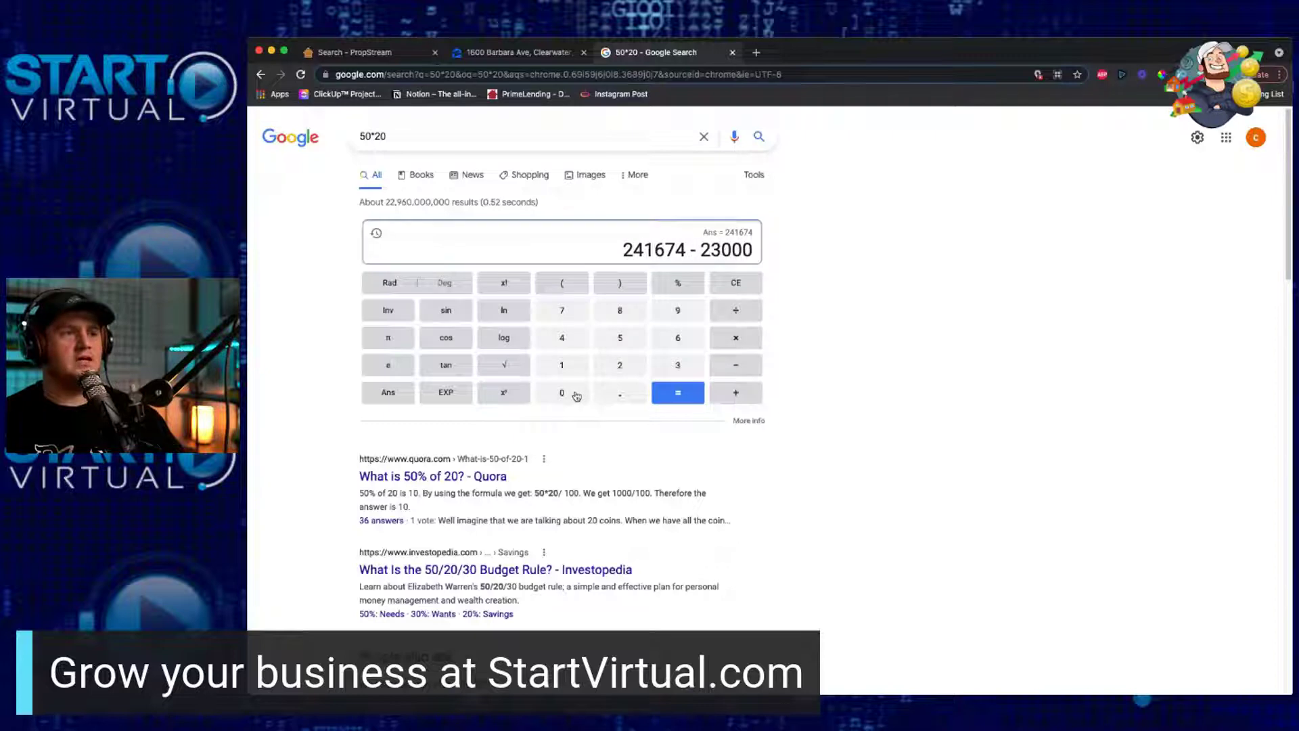
left_click(577, 400)
left_click(669, 397)
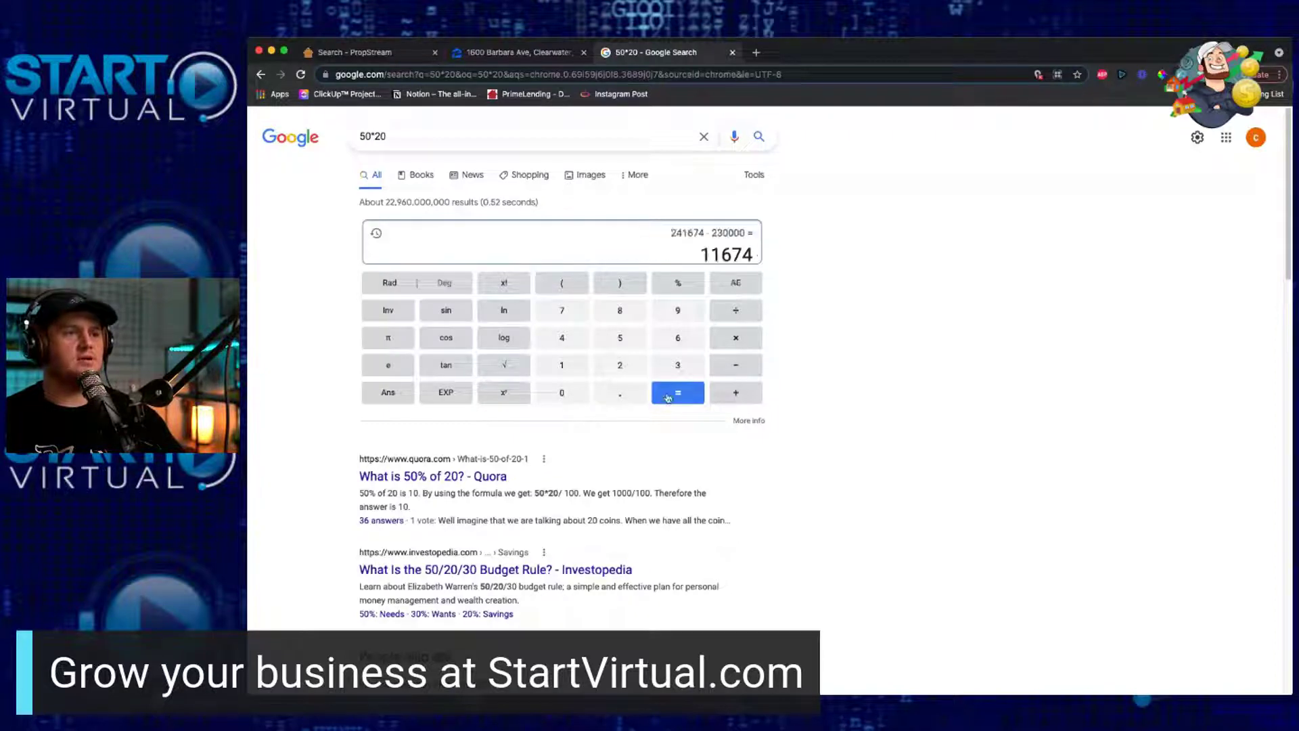